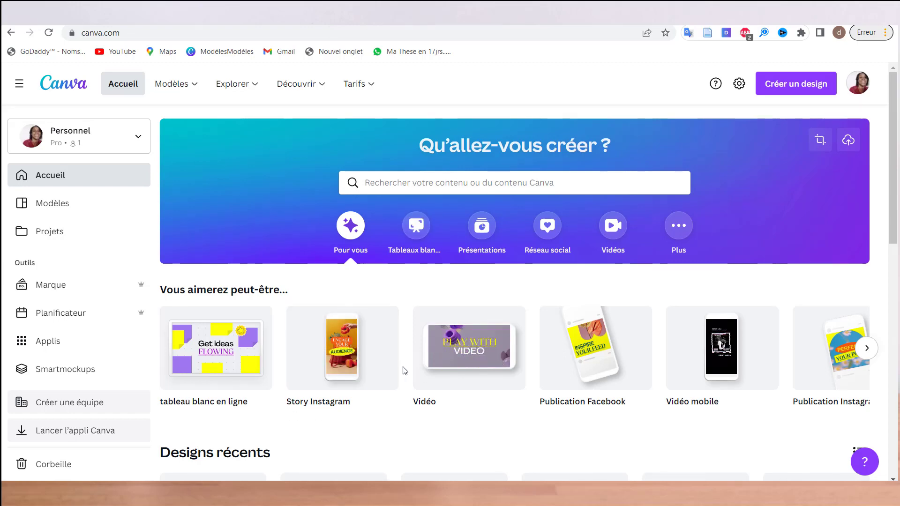
click(819, 367)
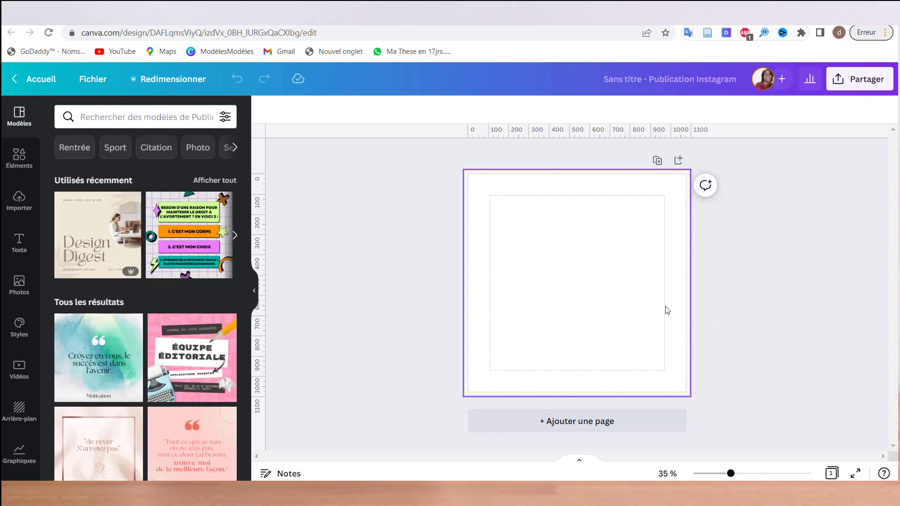
click(19, 158)
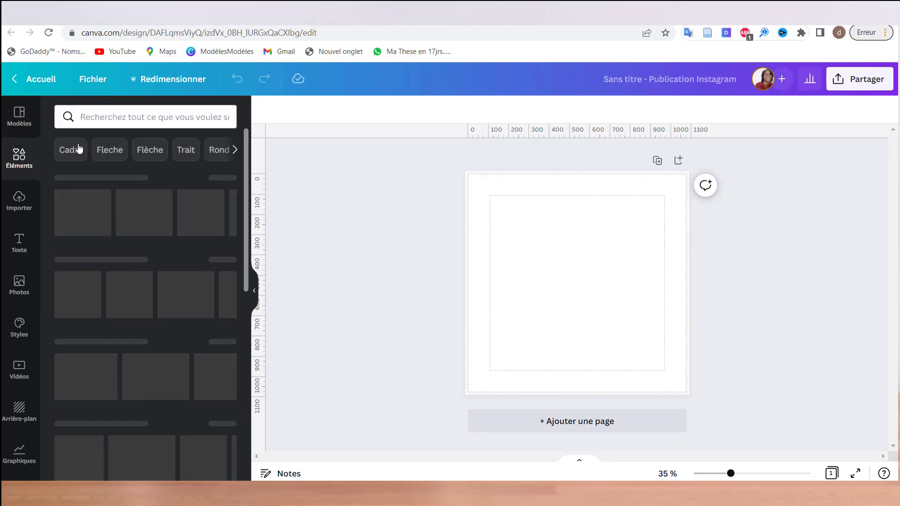
click(97, 117)
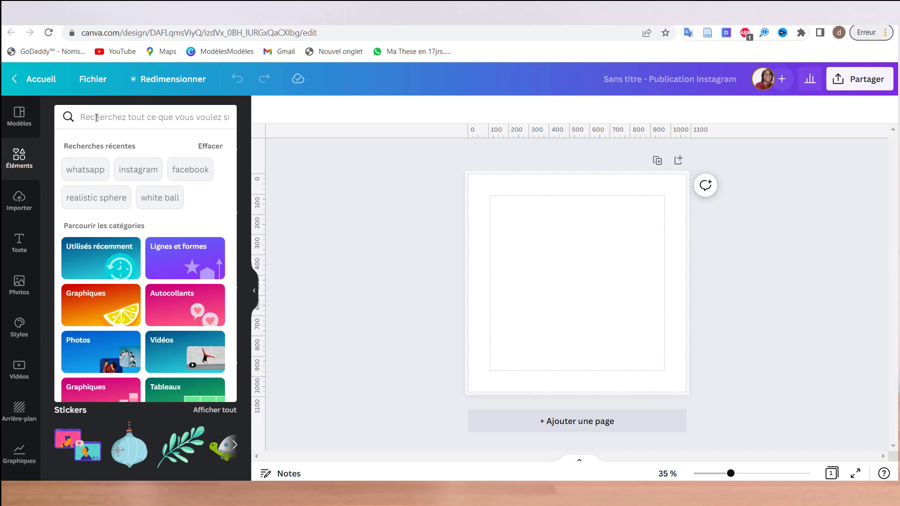
click(97, 118)
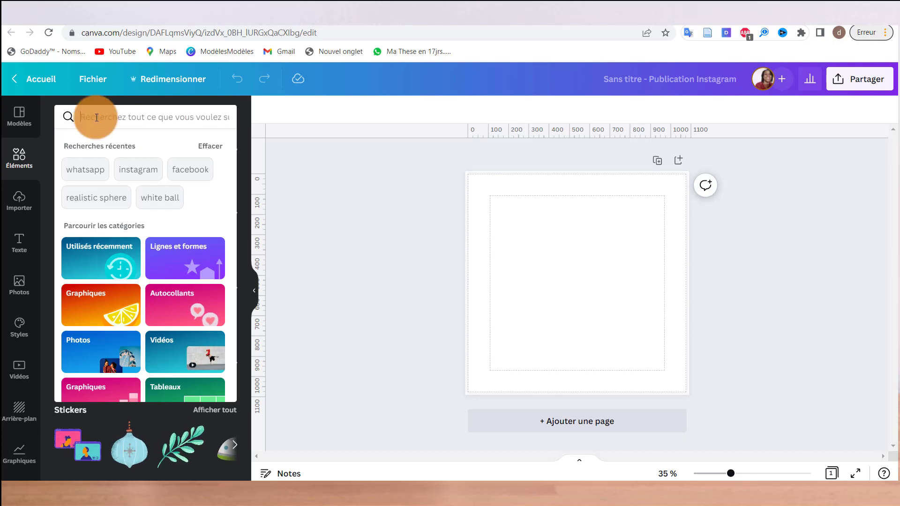
text(@)
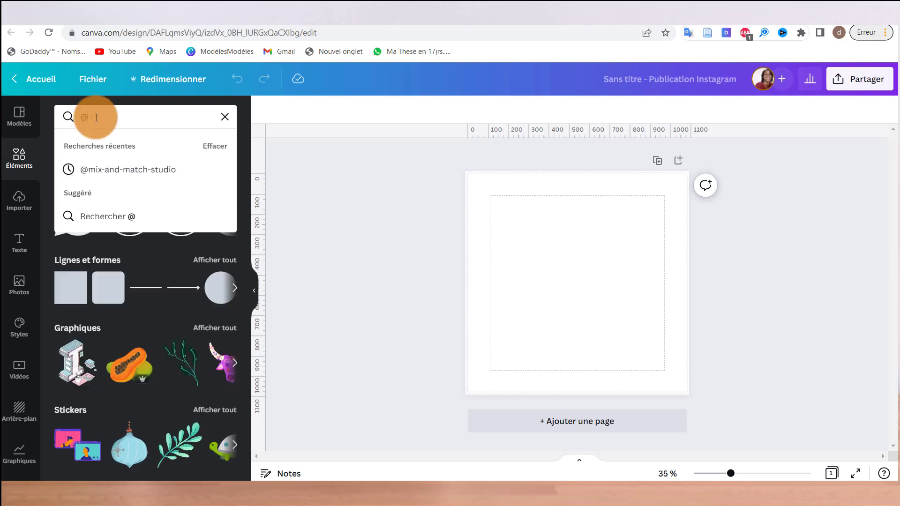
click(115, 171)
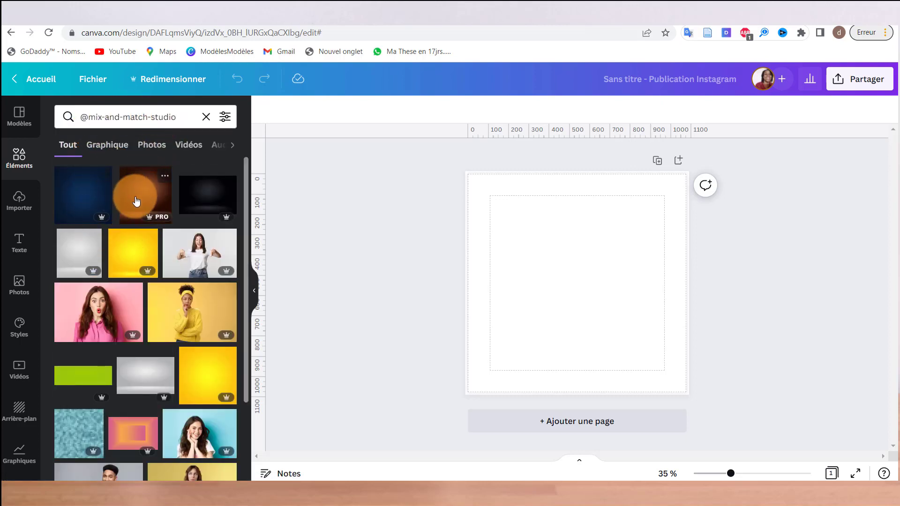
Add the dark purple spotlight backdrop photo to the page and set it as the page background.
scroll(133, 206, down, 5)
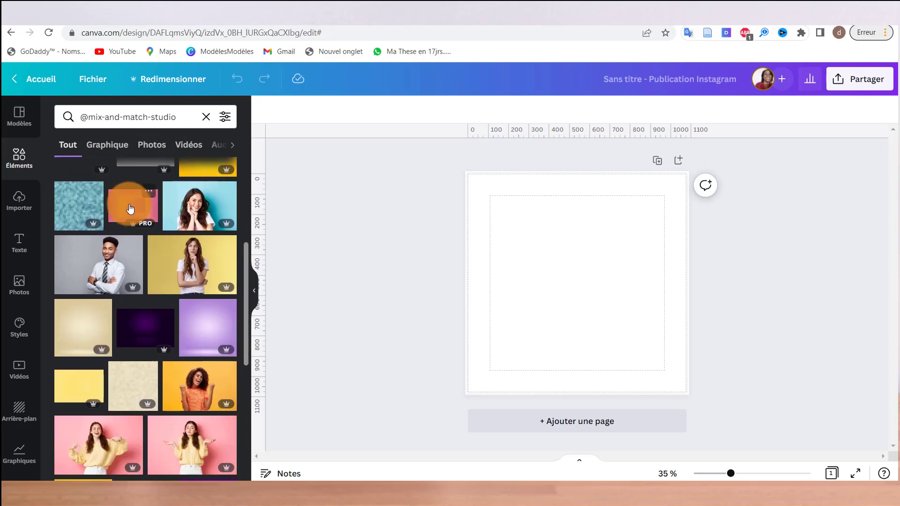
scroll(131, 209, down, 1)
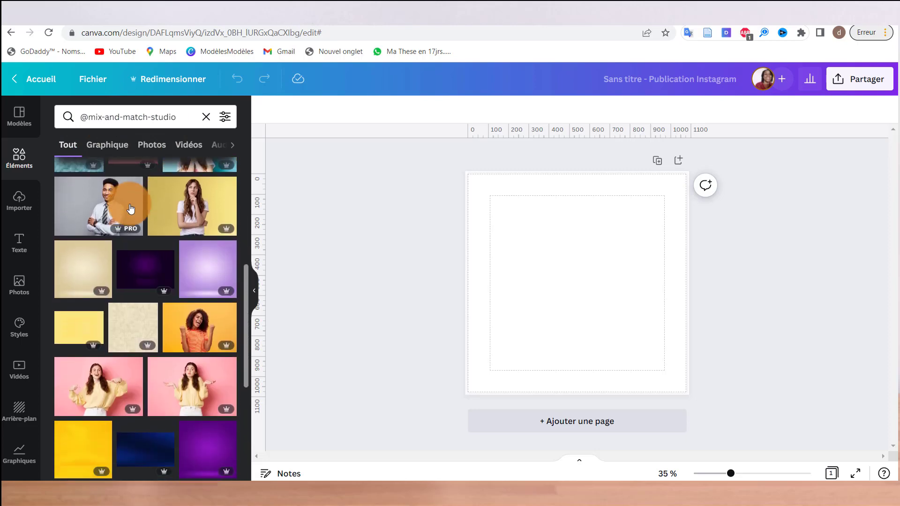
scroll(133, 207, down, 1)
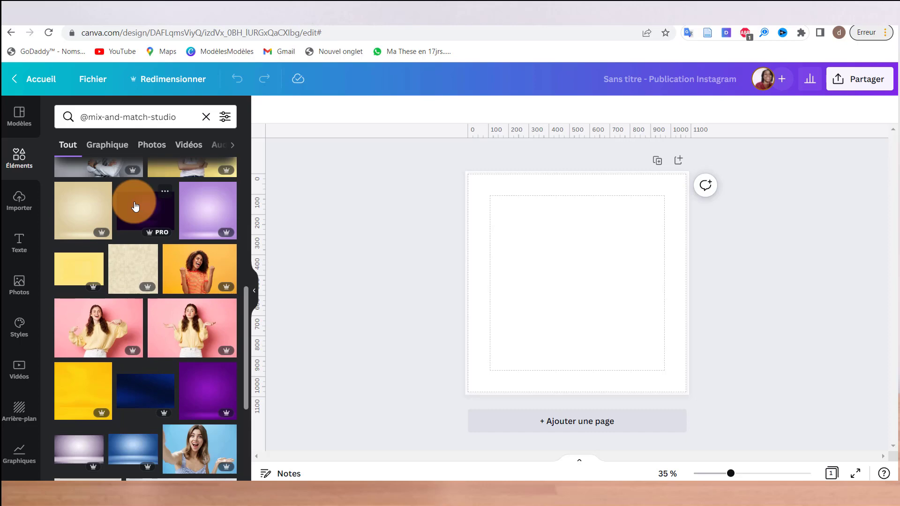
click(135, 206)
right_click(575, 297)
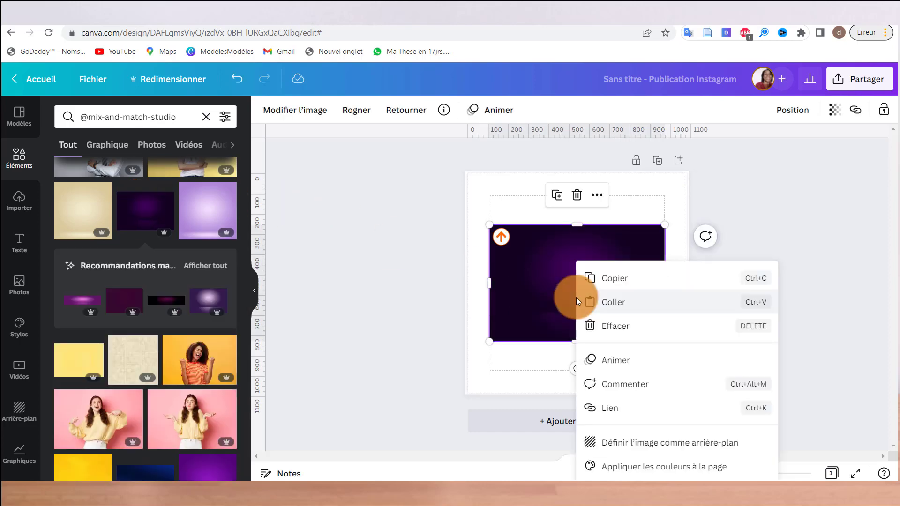
click(547, 283)
right_click(547, 283)
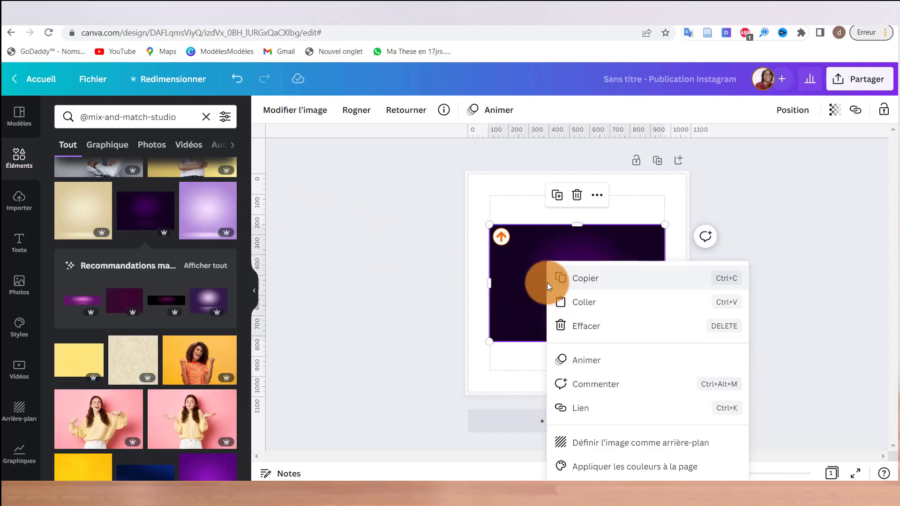
click(608, 443)
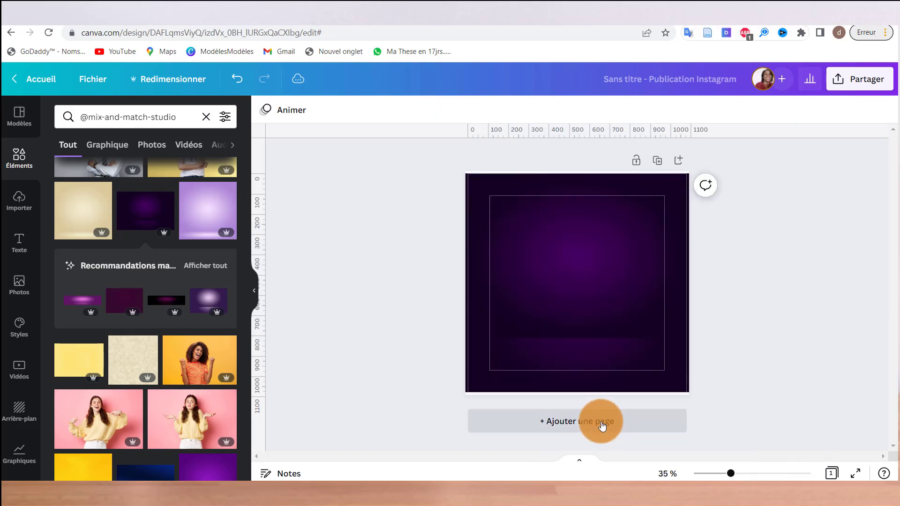
Enlarge the background photo slightly within its crop frame so it covers the page edges.
click(466, 205)
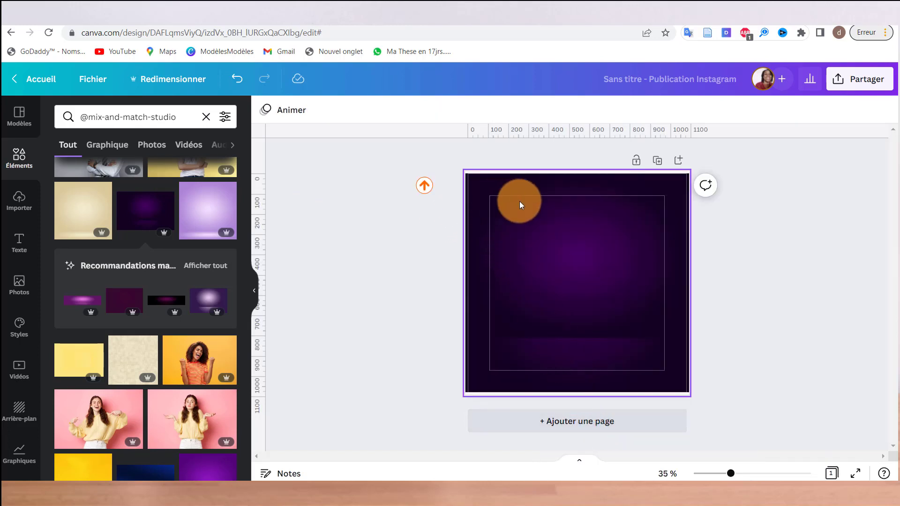
double_click(656, 206)
drag(741, 173, 745, 171)
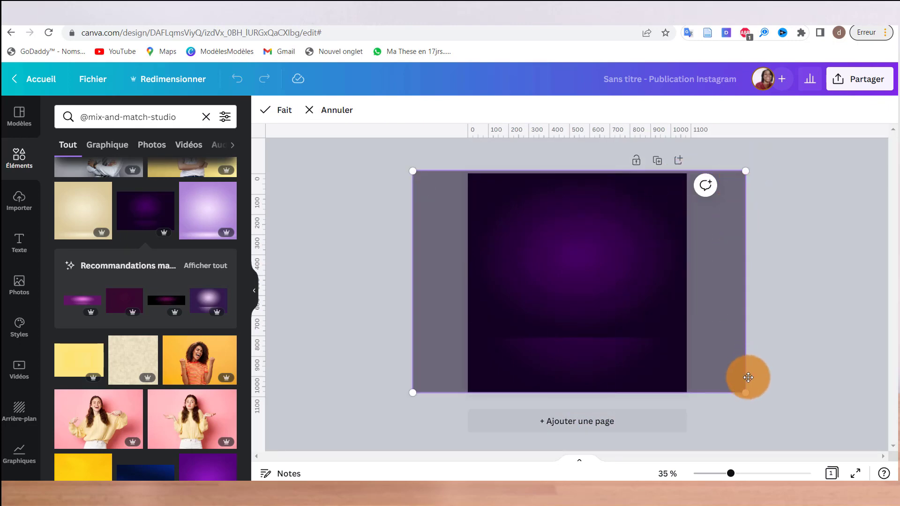
click(749, 395)
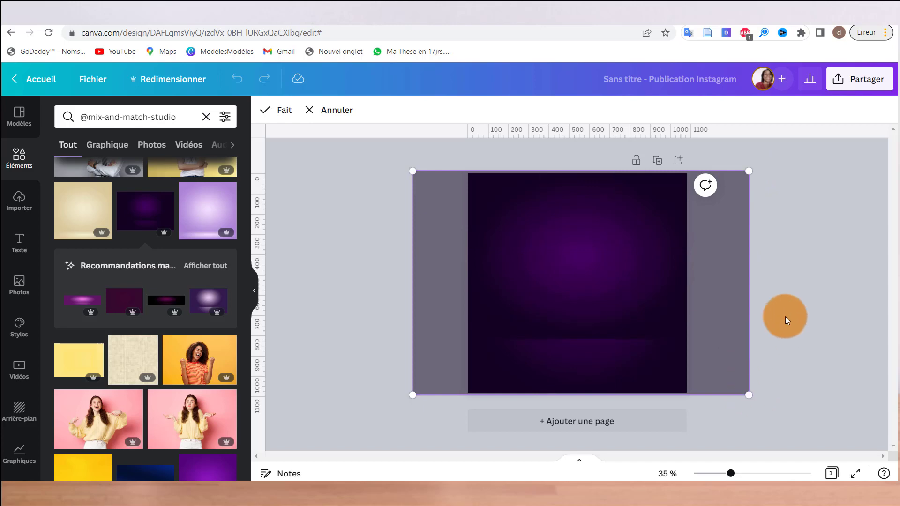
click(804, 296)
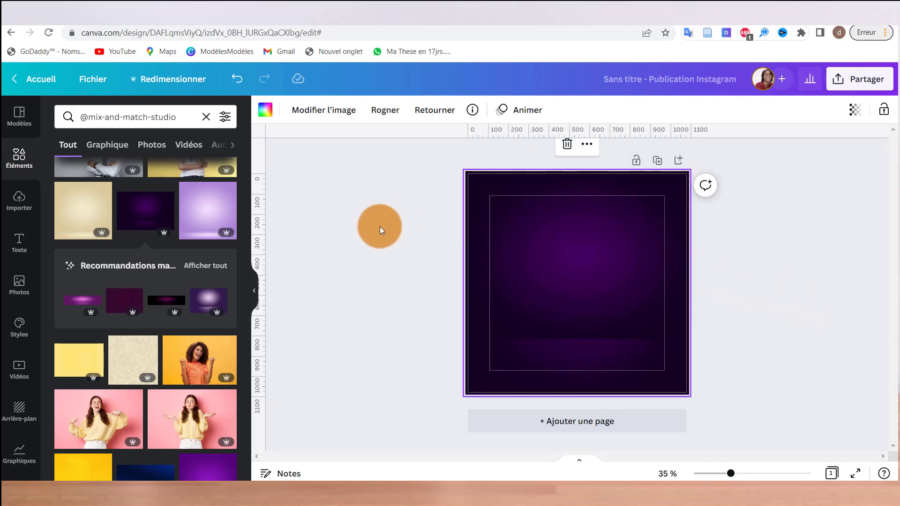
click(371, 238)
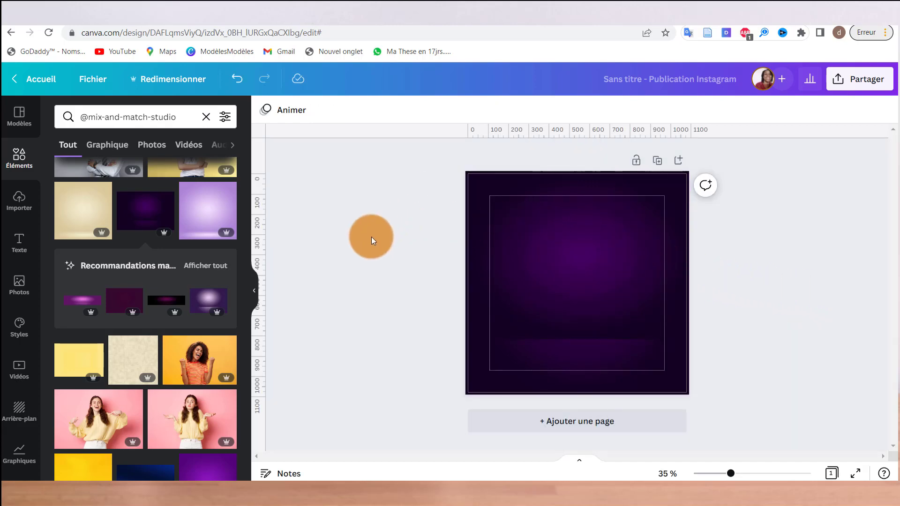
Search the elements for "sun burst" and add the square orange sunburst rays graphic to the page.
click(206, 118)
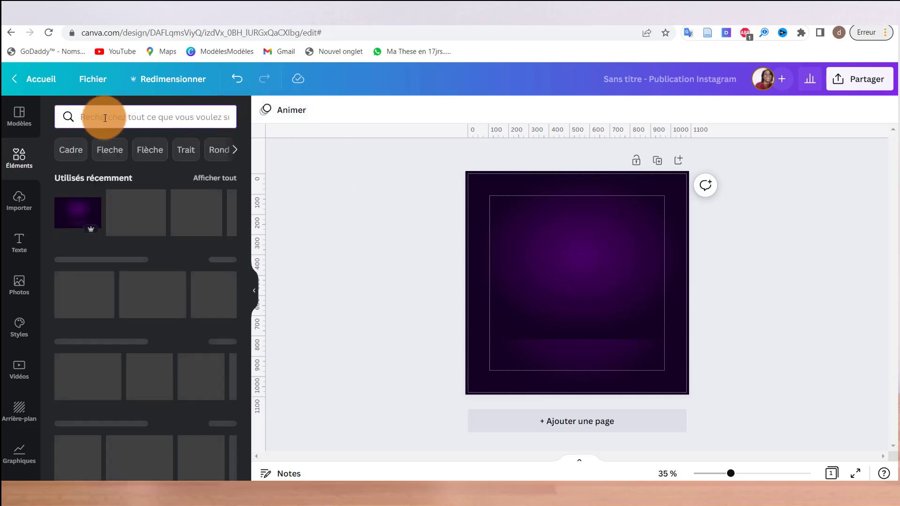
text(sun burst)
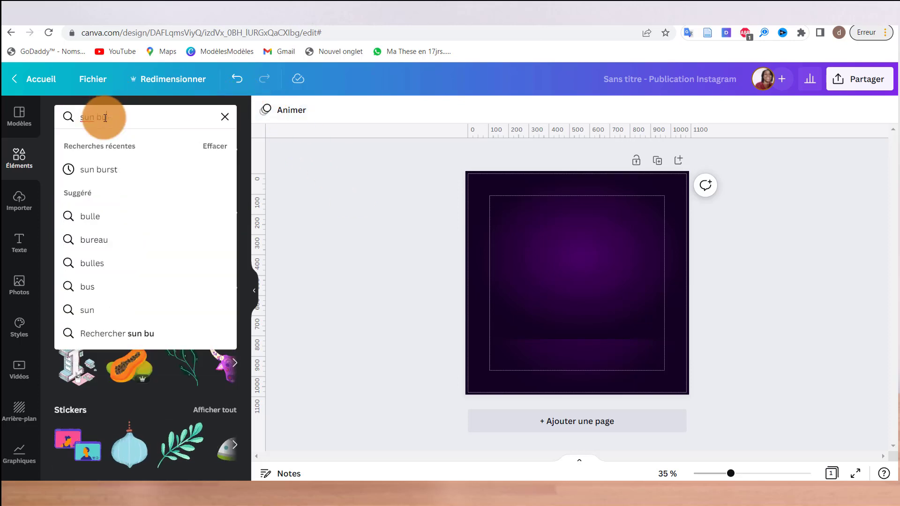
key(Return)
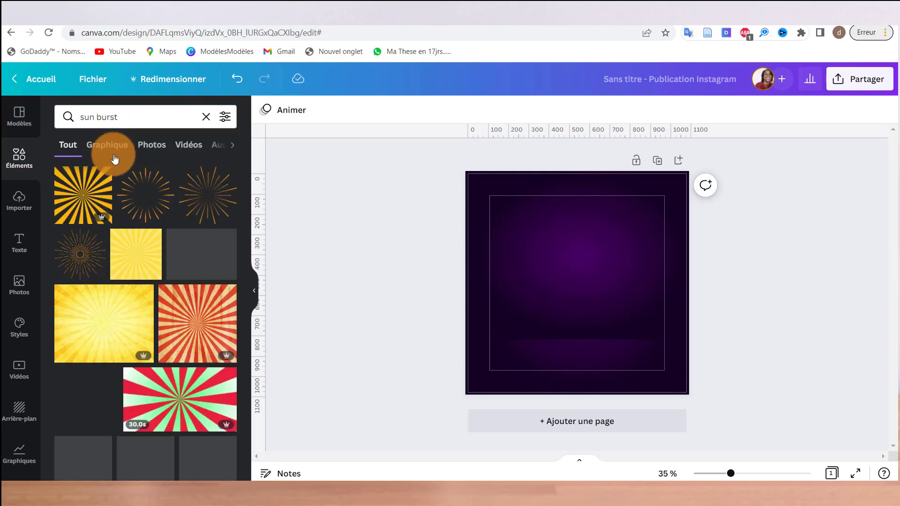
scroll(148, 212, down, 15)
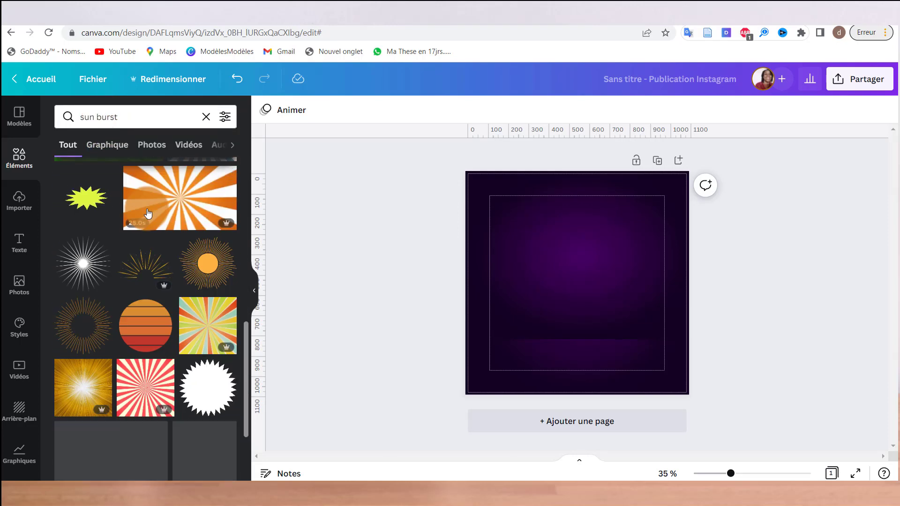
click(149, 214)
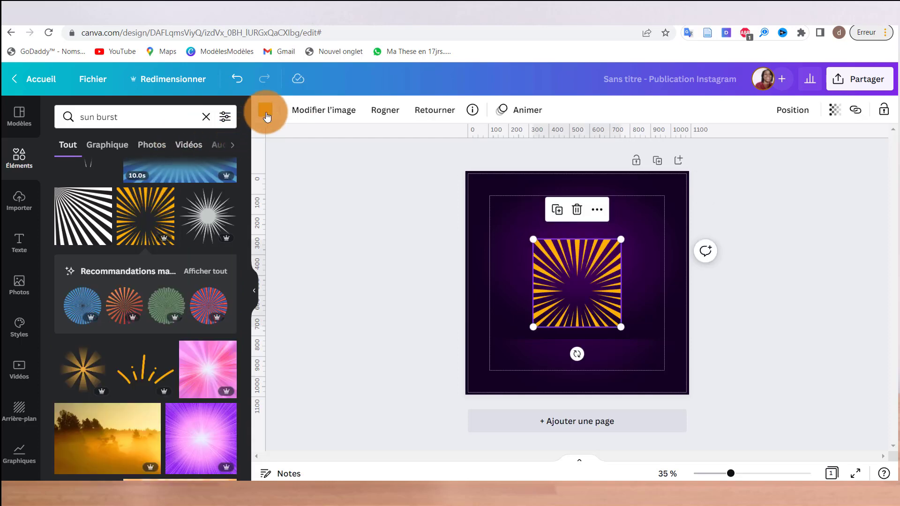
Recolor the sunburst with the dark purple from the photo colors and enlarge it to cover the whole page.
click(265, 112)
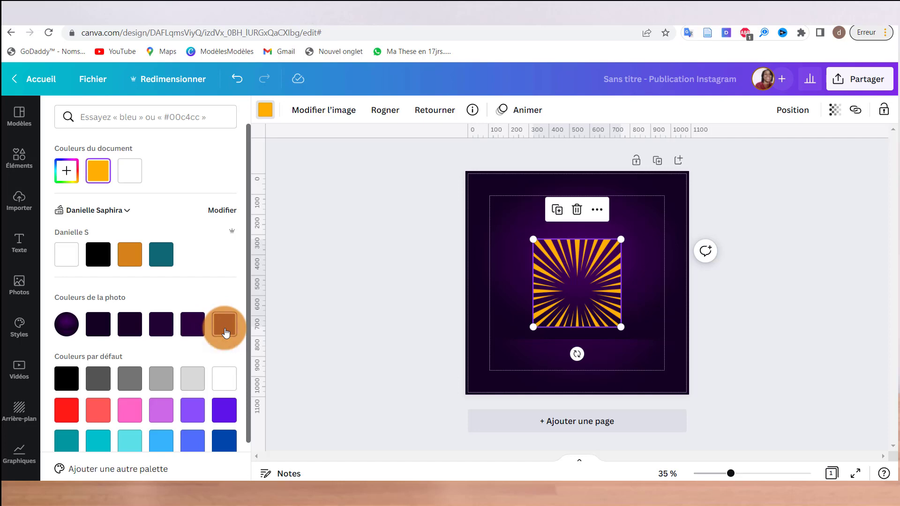
click(225, 331)
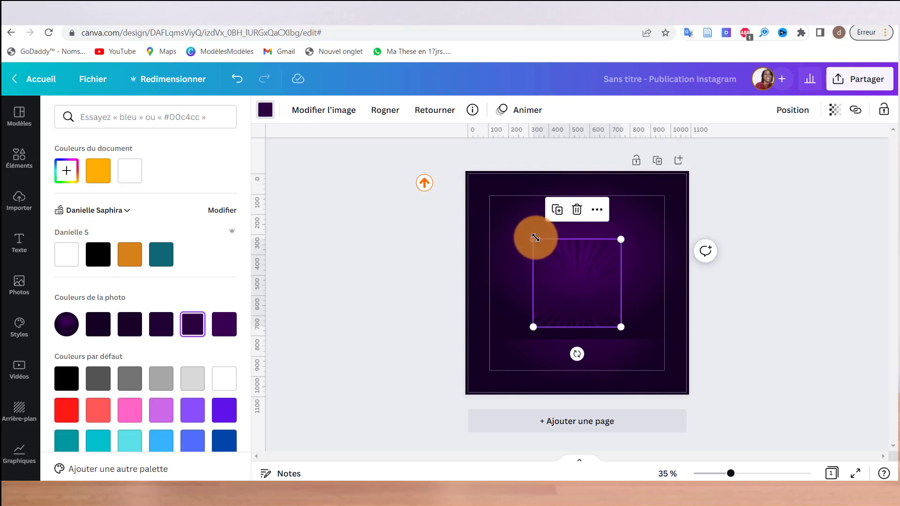
drag(535, 237, 445, 183)
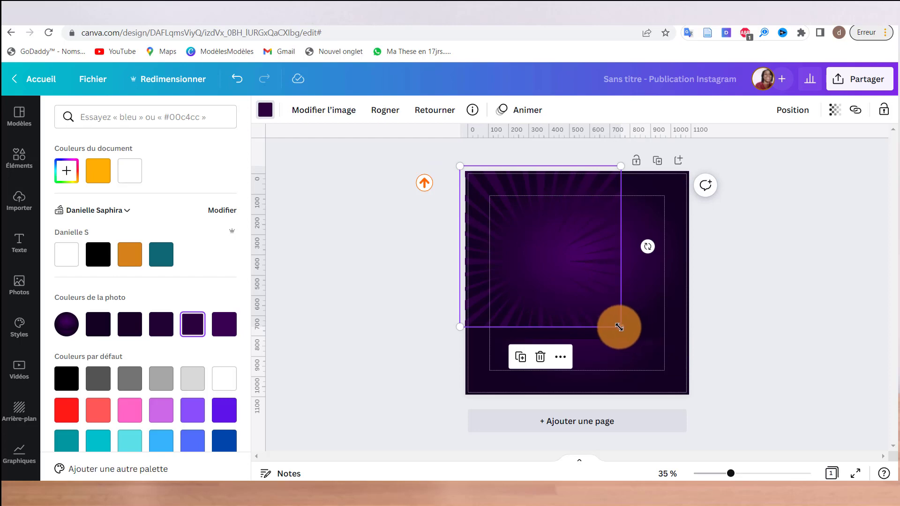
drag(619, 327, 704, 382)
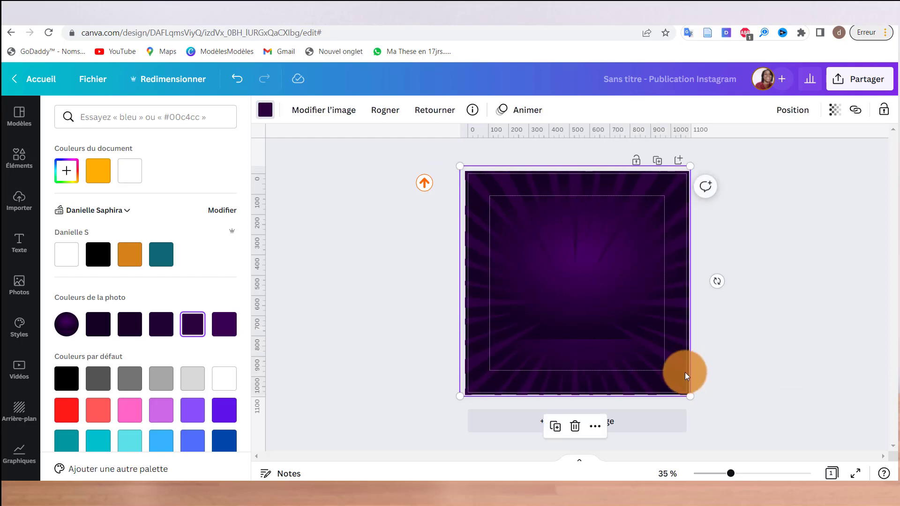
Search the elements for "gradient vignette" and add the round soft white glow to the page.
click(137, 116)
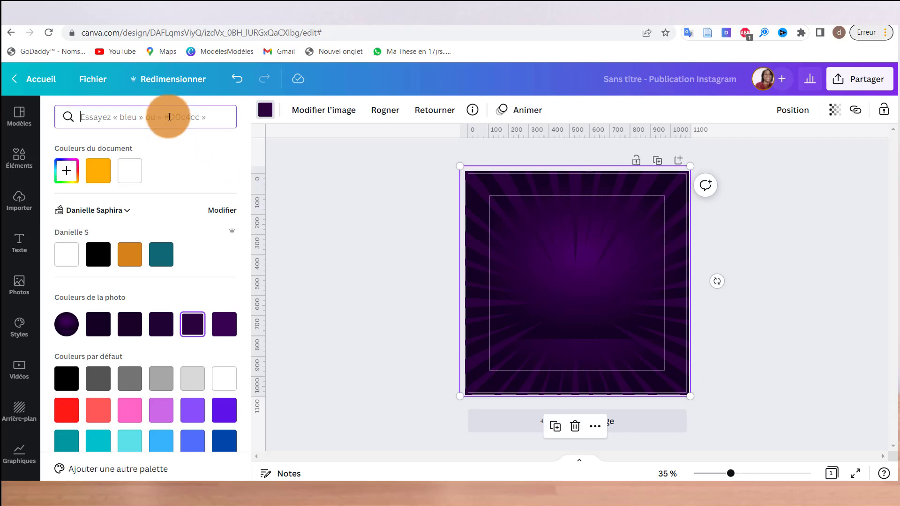
click(19, 159)
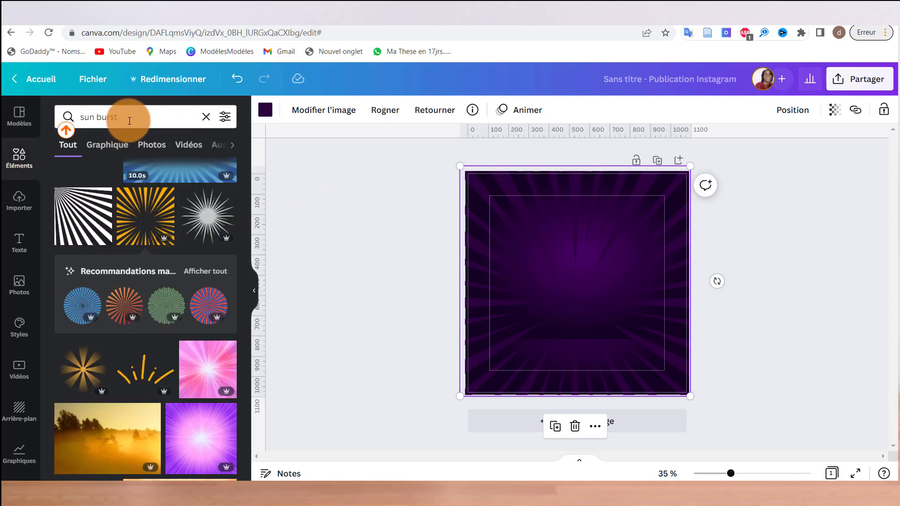
click(206, 117)
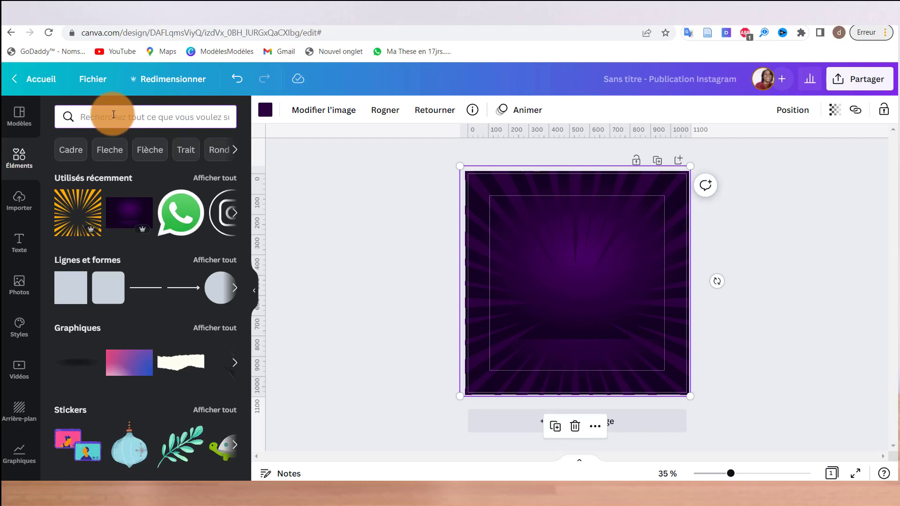
text(gradi)
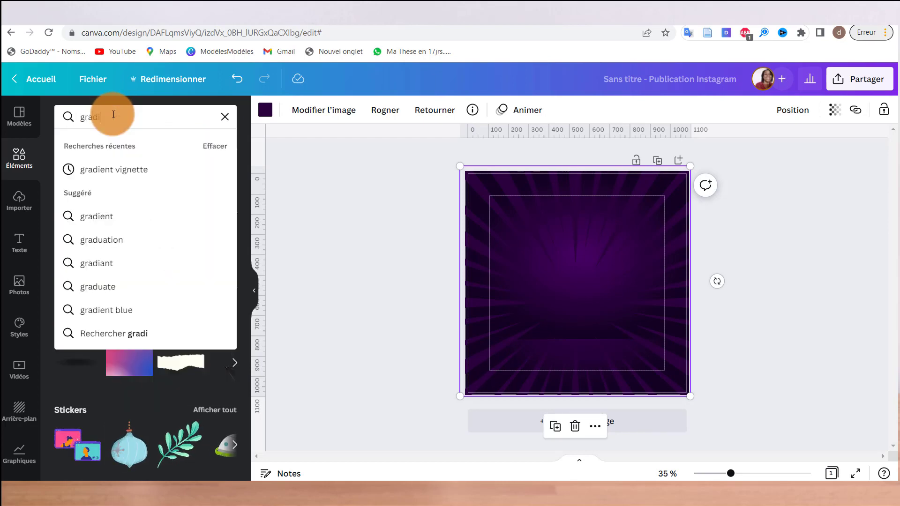
text(ent v)
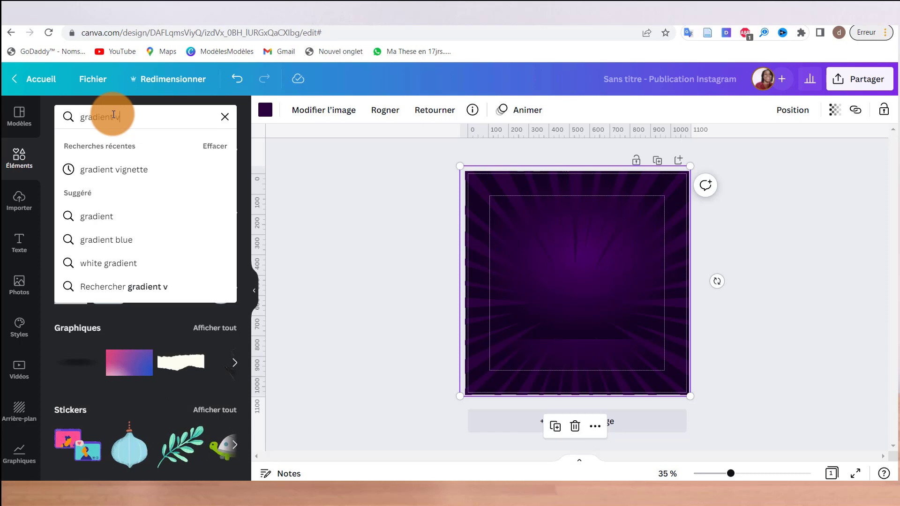
text(ignette)
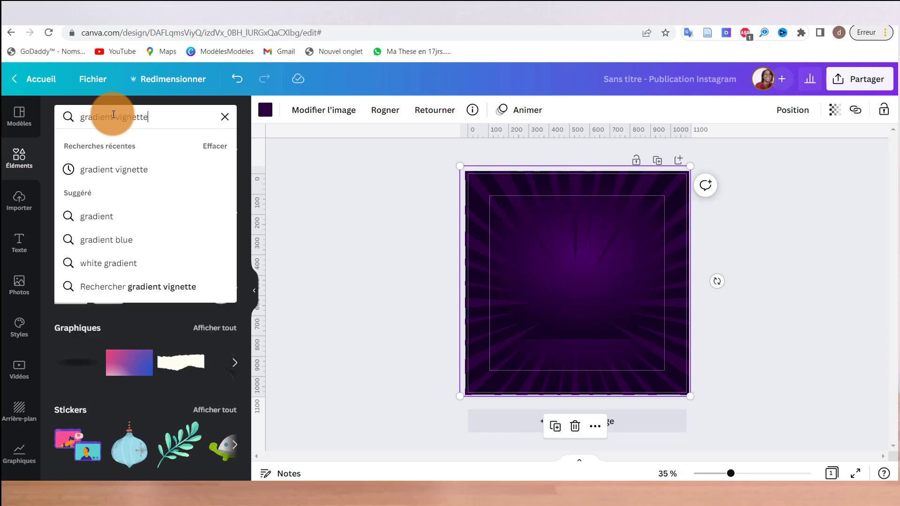
key(Return)
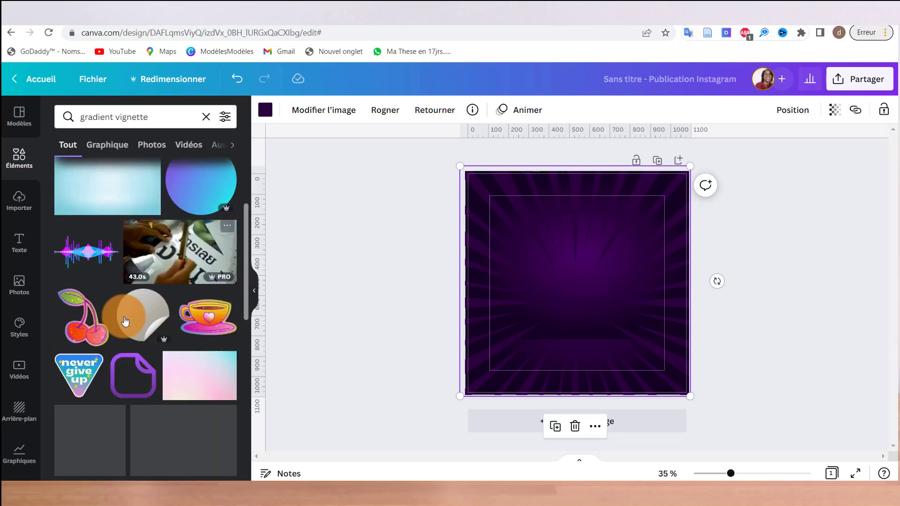
scroll(120, 300, down, 10)
scroll(120, 300, down, 15)
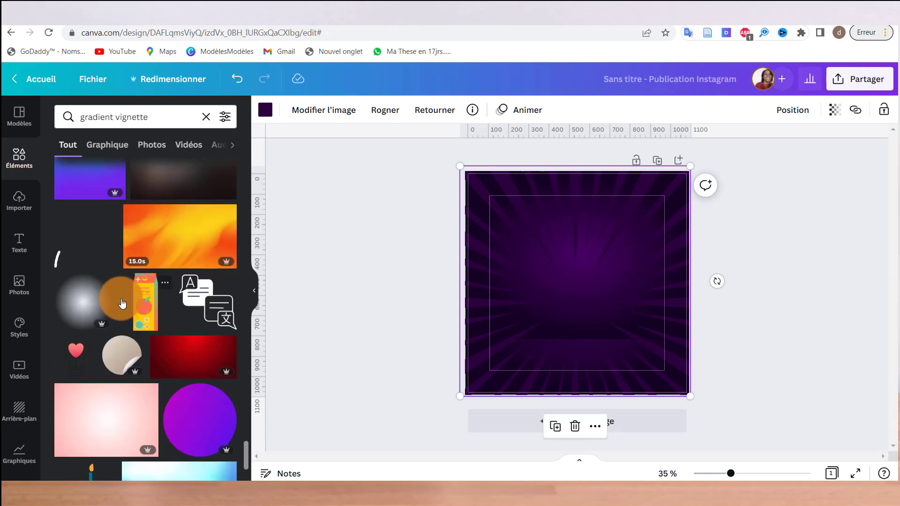
click(80, 306)
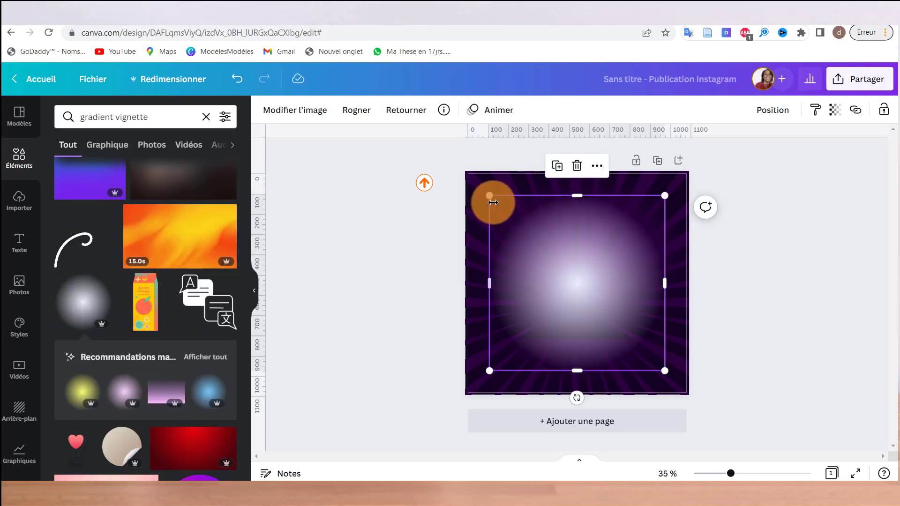
Enlarge the soft white glow to 1080 by 1080 so it covers the whole page, and lock it in place.
drag(489, 195, 467, 174)
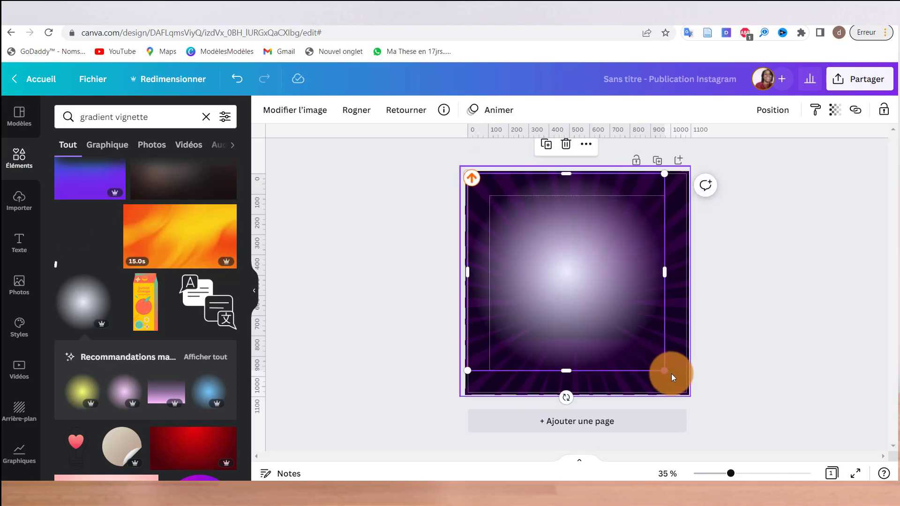
drag(669, 375, 685, 390)
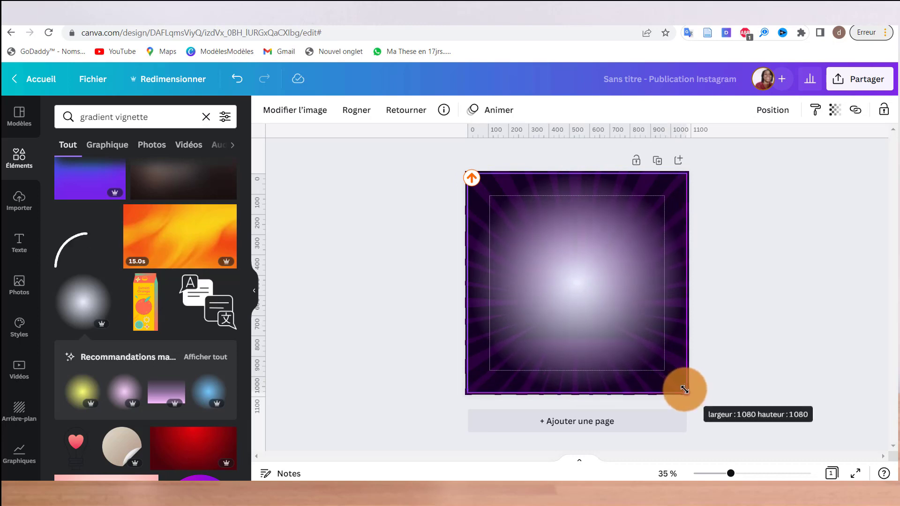
drag(685, 389, 684, 390)
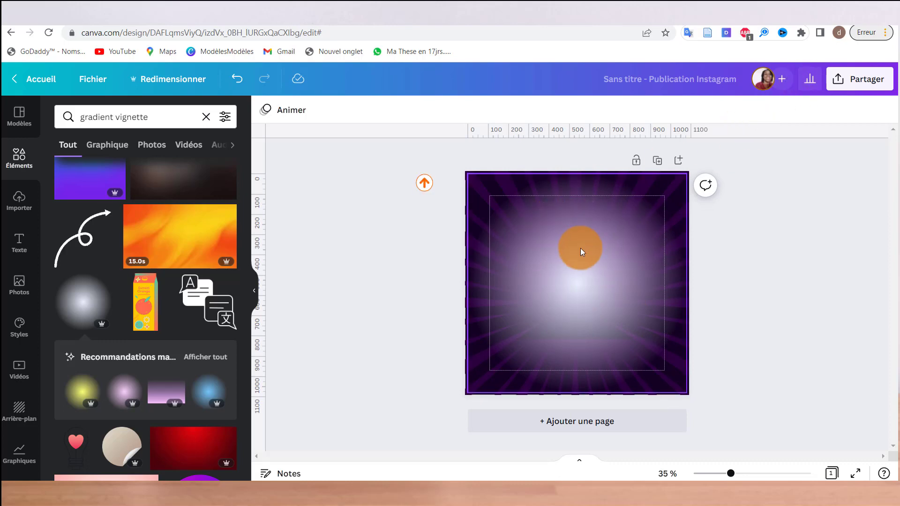
click(580, 248)
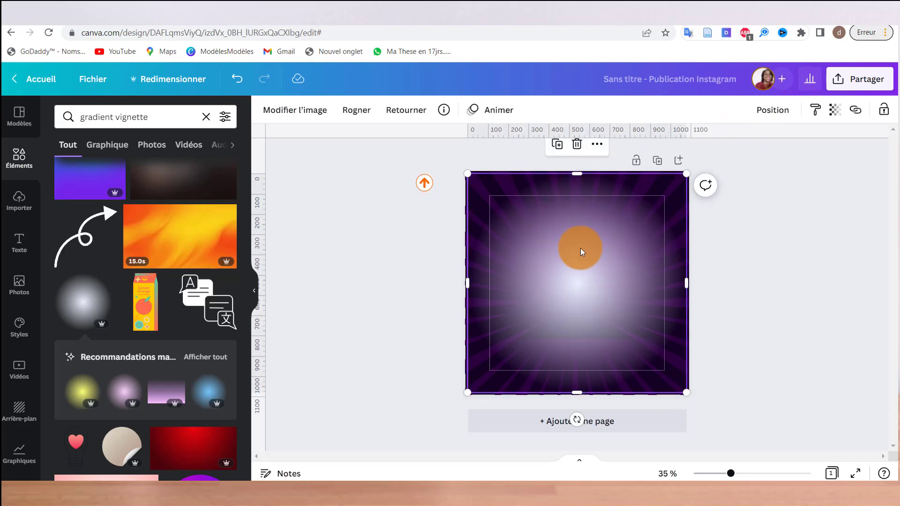
click(884, 112)
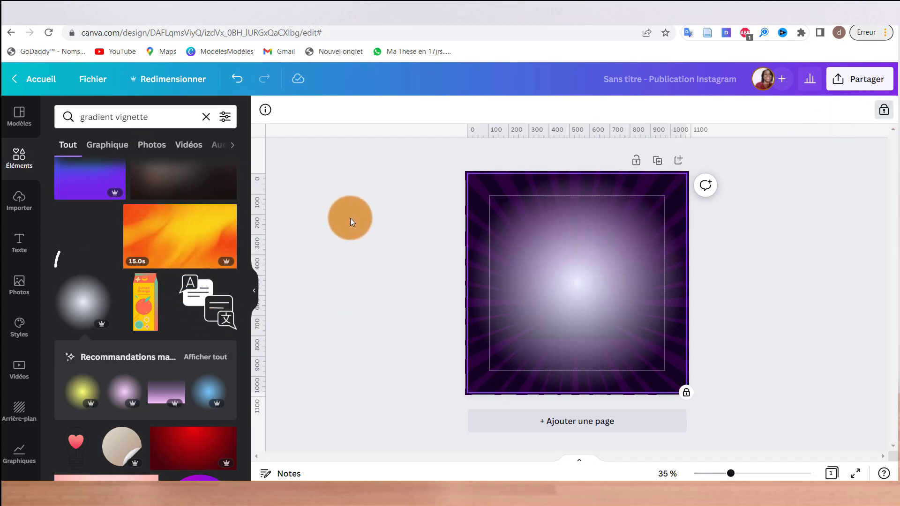
click(351, 218)
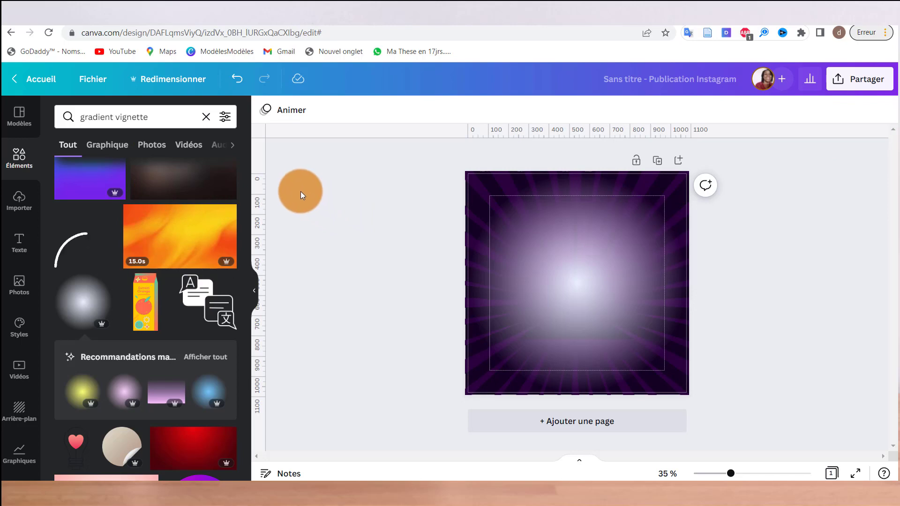
Search the photos for "cupcake" and add four cut-out cupcakes: turquoise, pink, cream with a carrot, and white with colored sprinkles.
click(206, 117)
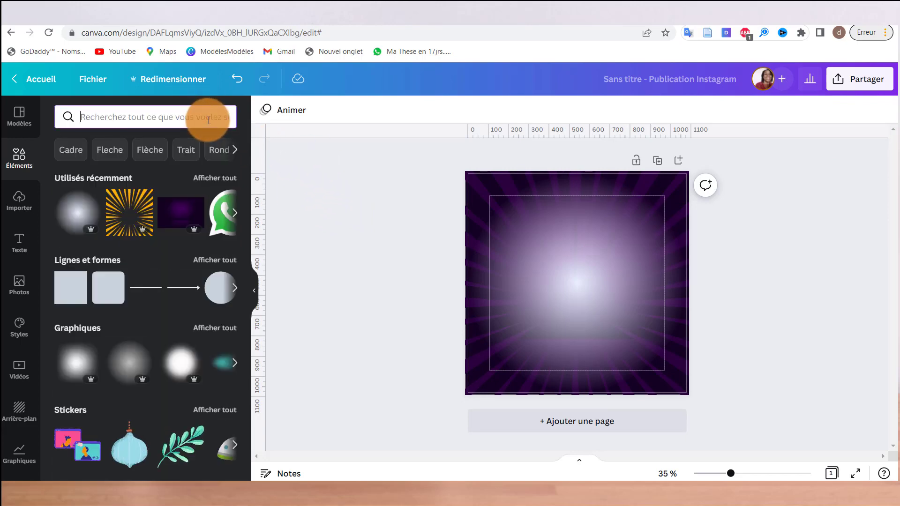
text(c)
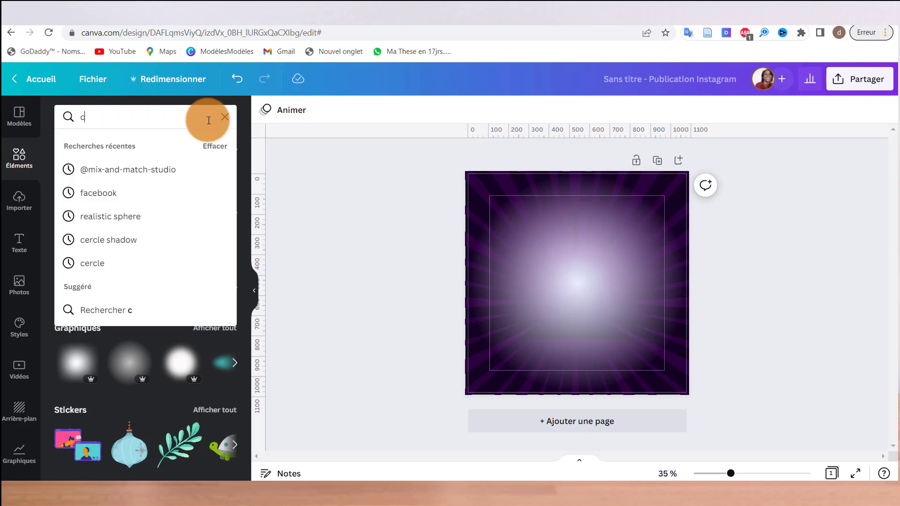
text(upca)
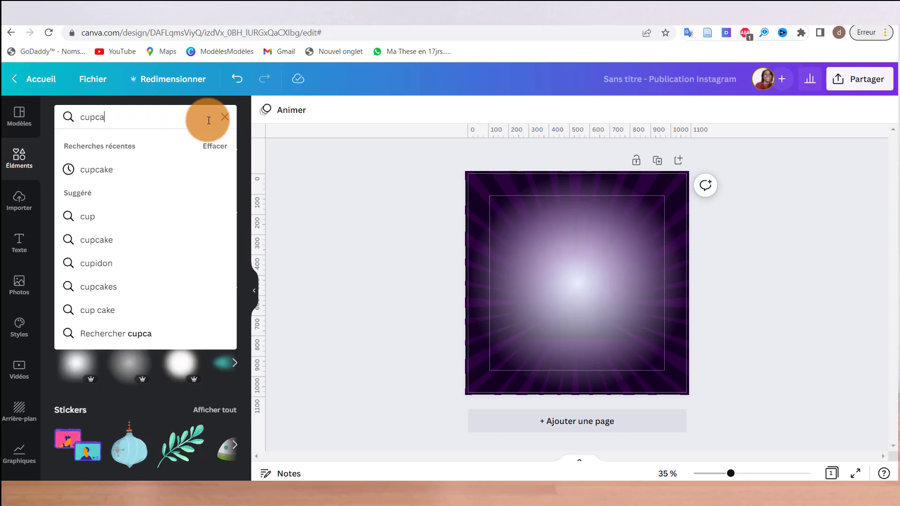
text(ke)
key(Return)
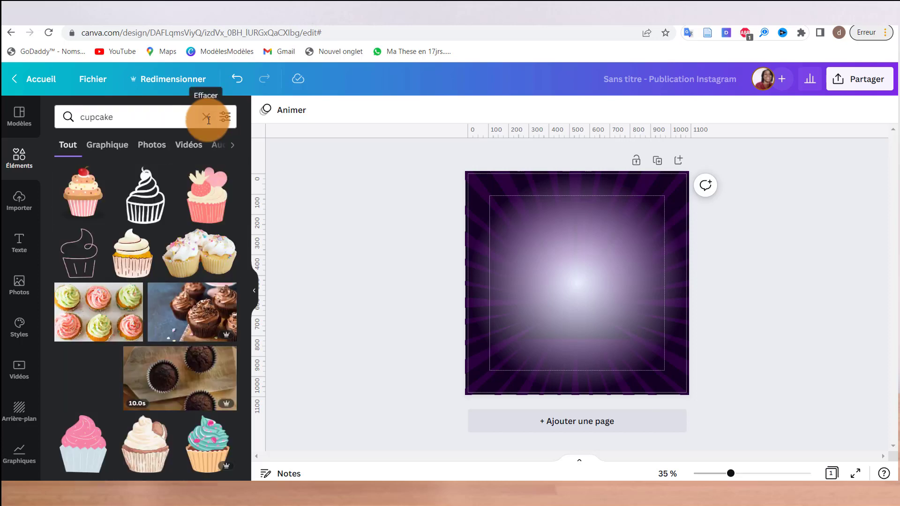
click(149, 145)
click(208, 202)
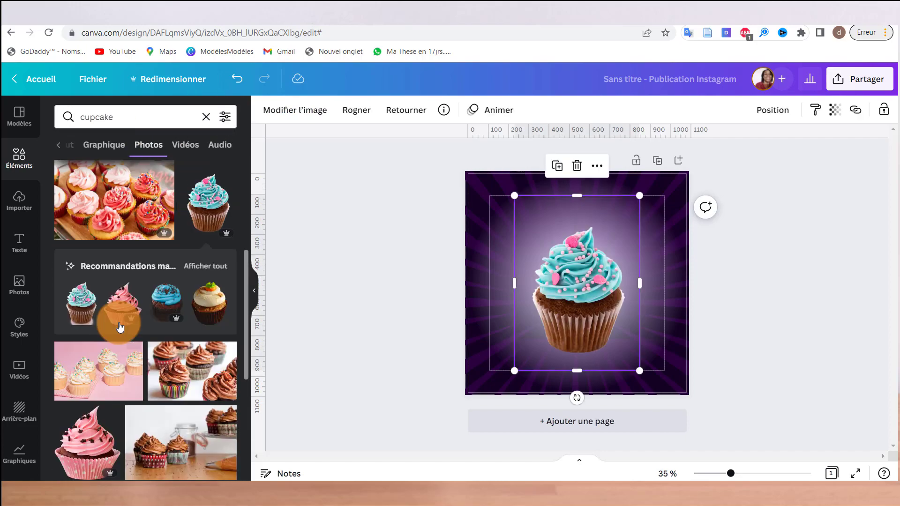
click(122, 295)
scroll(145, 318, down, 10)
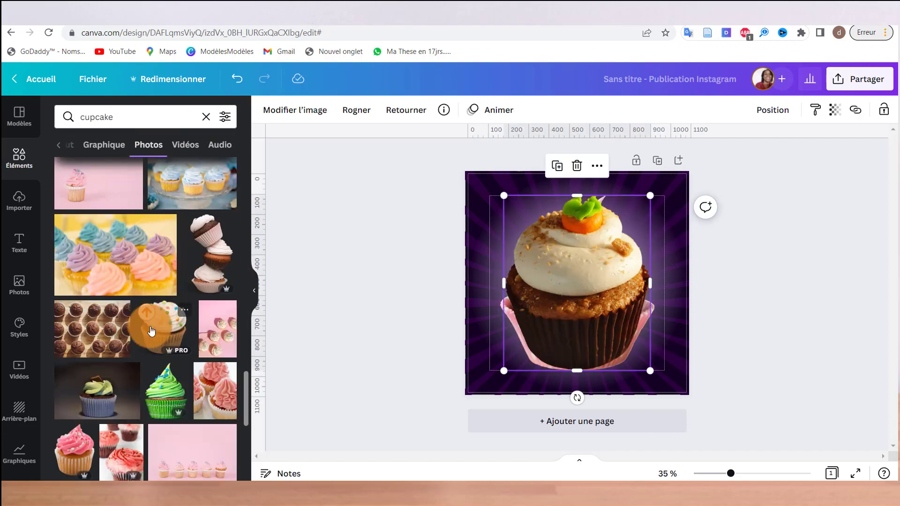
drag(150, 331, 582, 333)
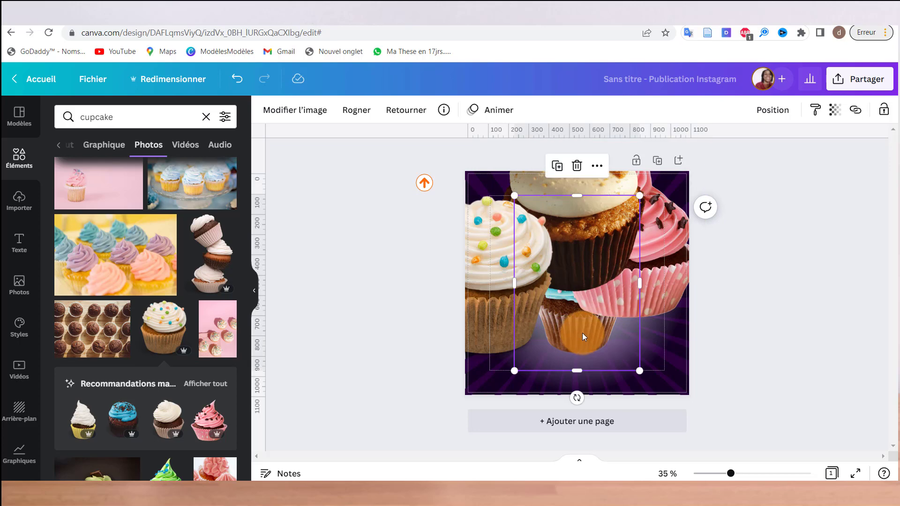
Select all four cupcakes and shrink them together to less than half their size.
shift+click(661, 280)
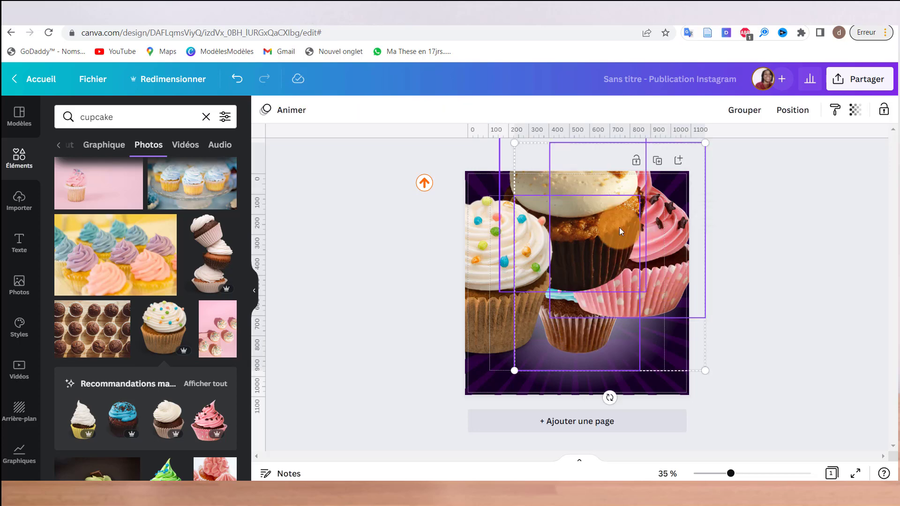
shift+click(479, 243)
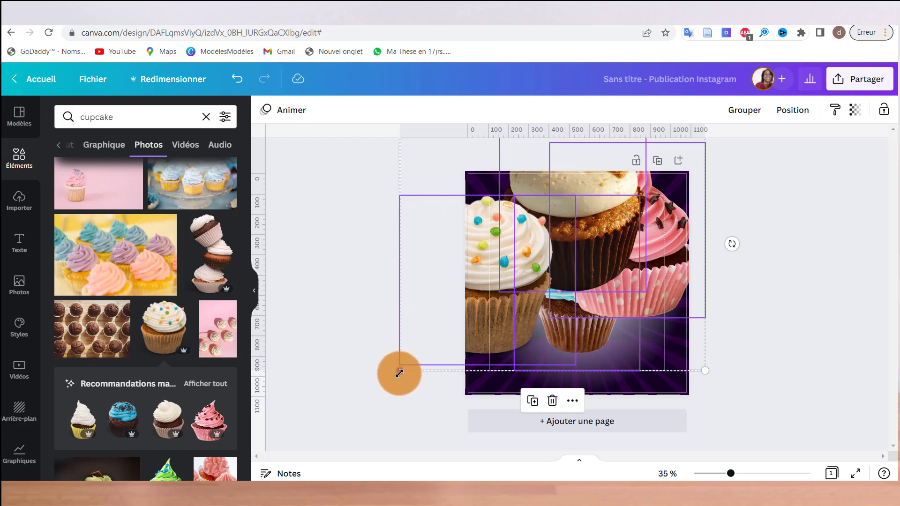
drag(399, 373, 505, 353)
click(516, 220)
Move the cream and pink cupcakes into the bottom row beside the sprinkled one, and center the slightly enlarged turquoise cupcake above them.
drag(579, 290, 571, 361)
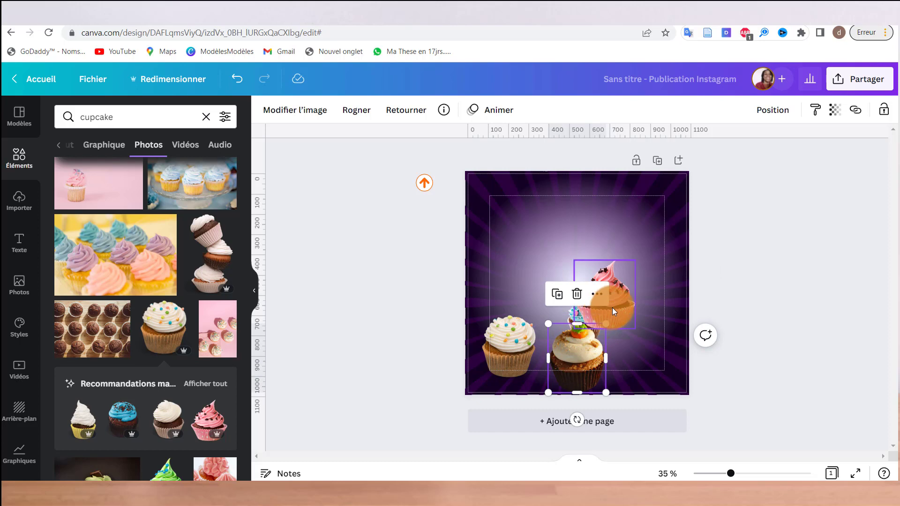
drag(612, 307, 652, 366)
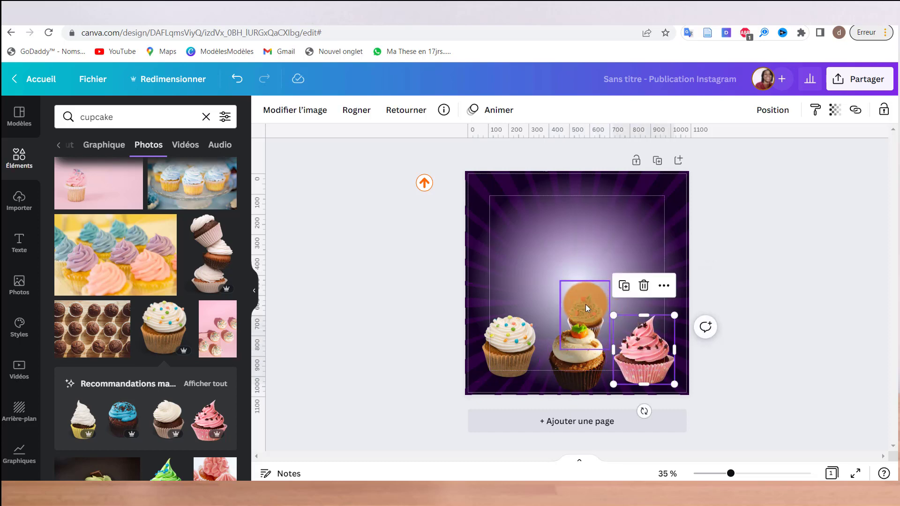
drag(586, 306, 578, 263)
drag(602, 238, 619, 214)
drag(589, 280, 580, 283)
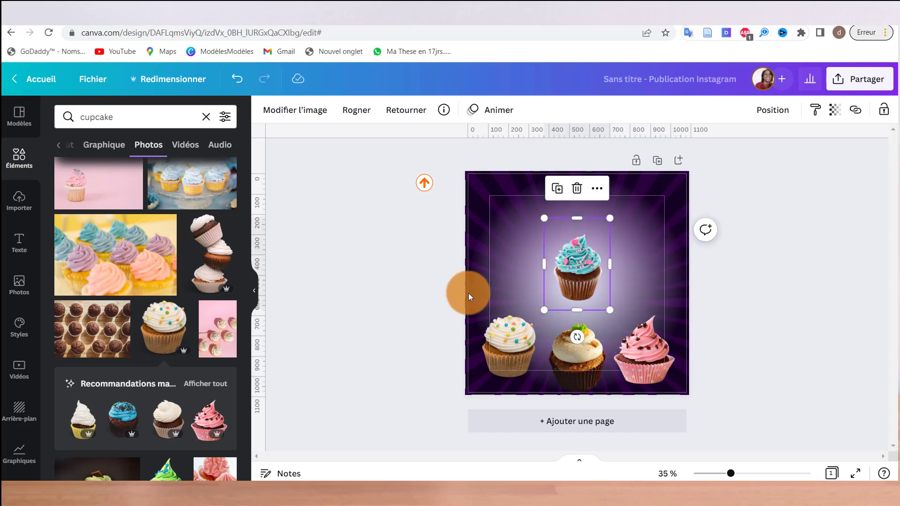
Select the three cupcakes in the page's bottom row and shrink them together to about half their size.
click(510, 274)
click(508, 337)
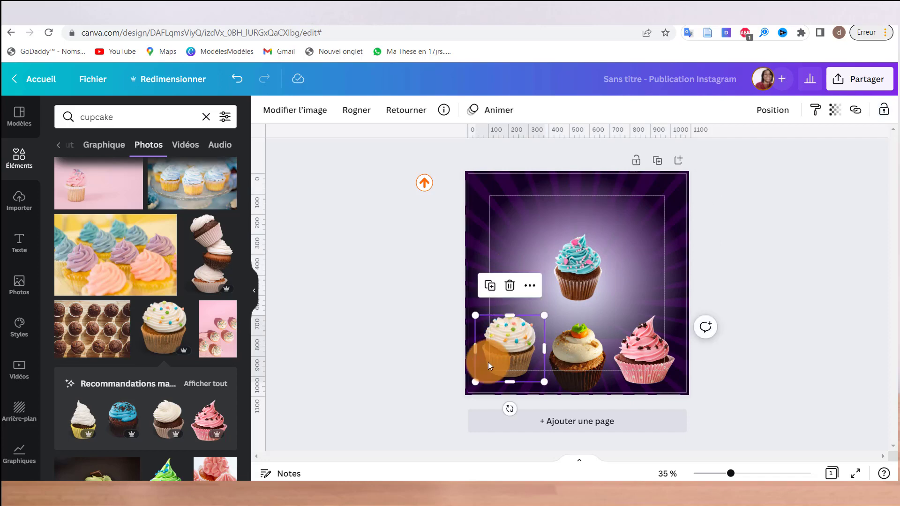
shift+click(570, 357)
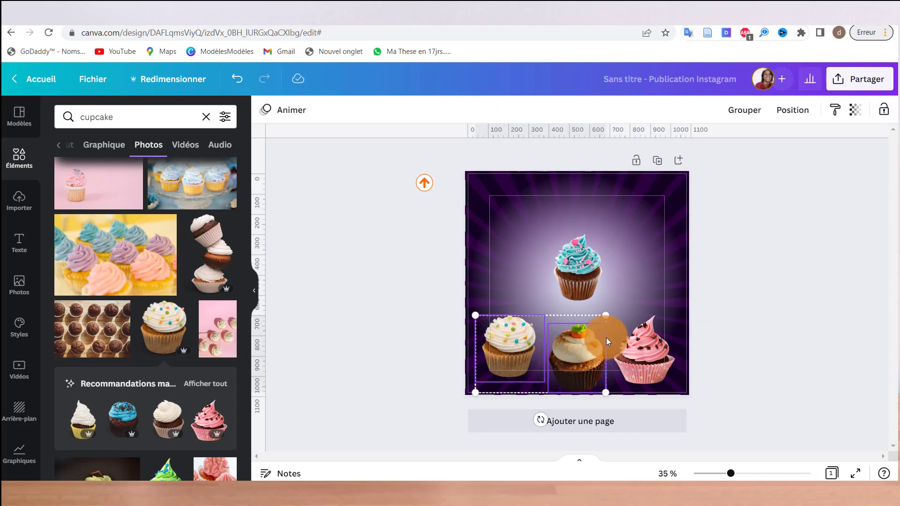
shift+click(670, 317)
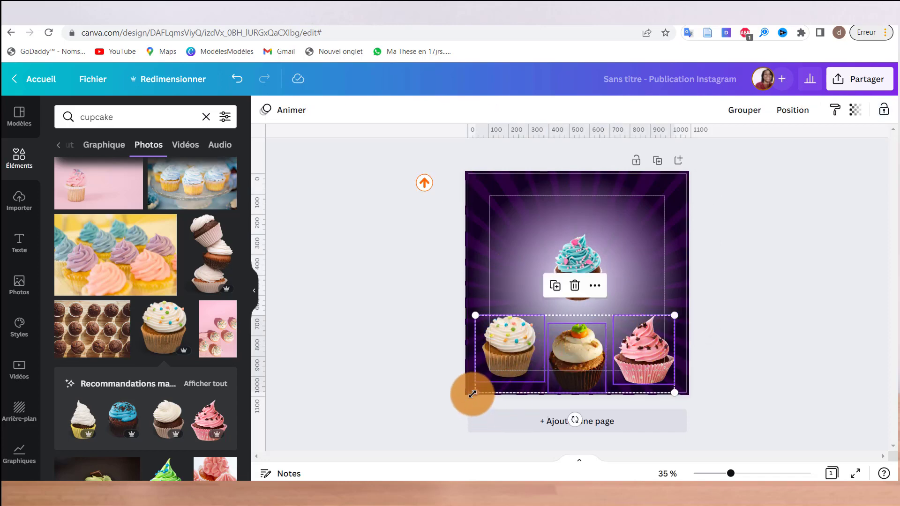
drag(472, 394, 507, 344)
click(562, 321)
Reorder the bottom row so the pink cupcake sits in the middle and the cream one at the right end, evenly spaced.
drag(652, 336, 561, 344)
drag(619, 331, 644, 336)
mouse_move(646, 337)
mouse_down()
mouse_move(617, 339)
mouse_move(635, 340)
mouse_up()
shift+click(512, 344)
shift+click(569, 342)
click(476, 249)
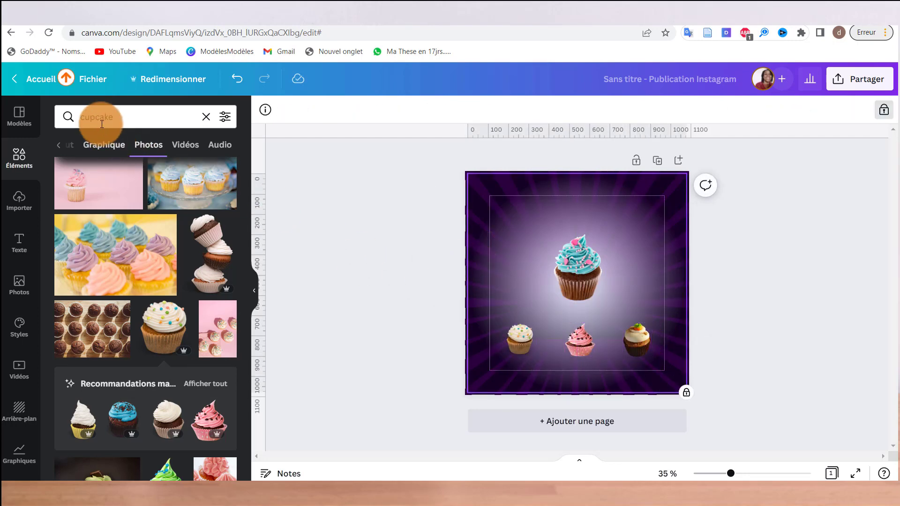
Search all elements for "cercle" and add the solid white circle graphic to the page.
click(137, 116)
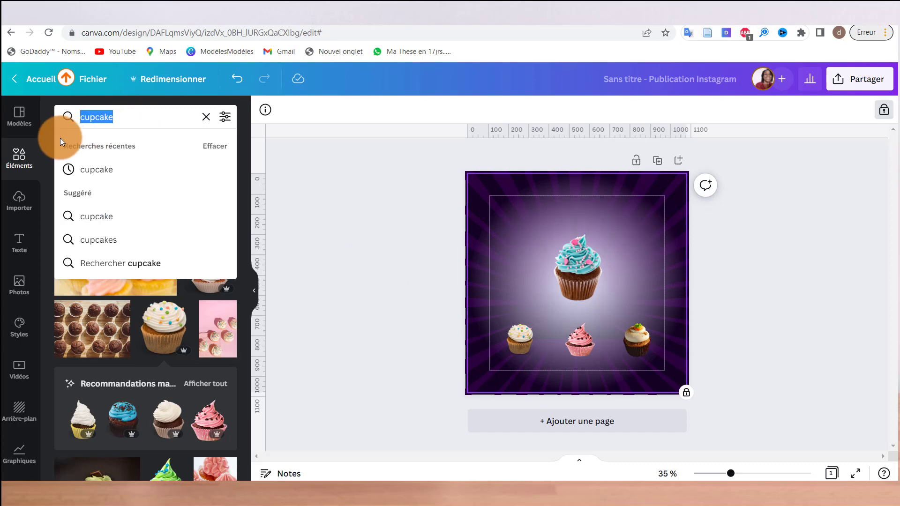
text(ercle)
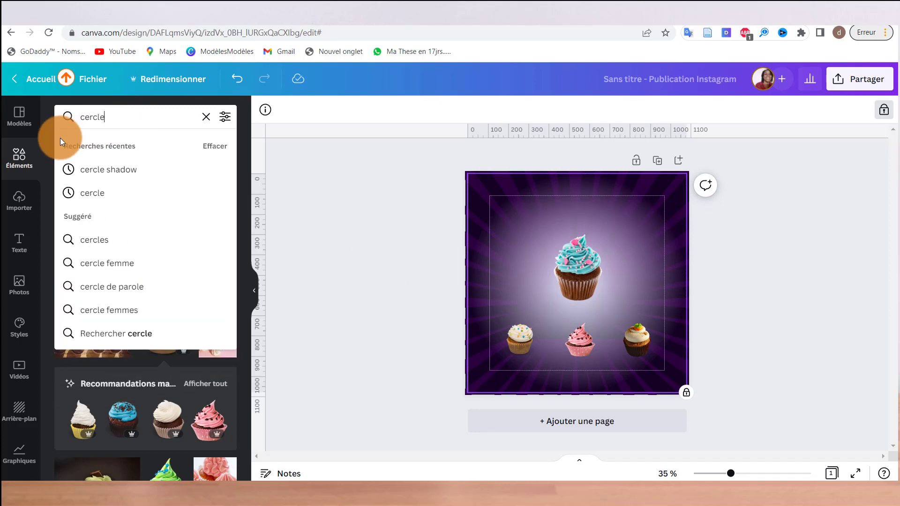
key(Return)
click(143, 289)
click(237, 78)
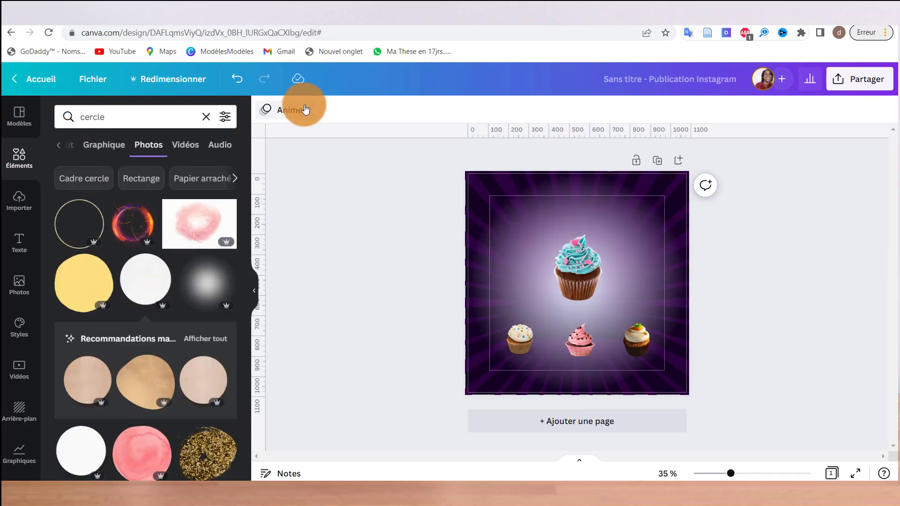
scroll(148, 285, down, 10)
scroll(148, 286, up, 10)
click(70, 144)
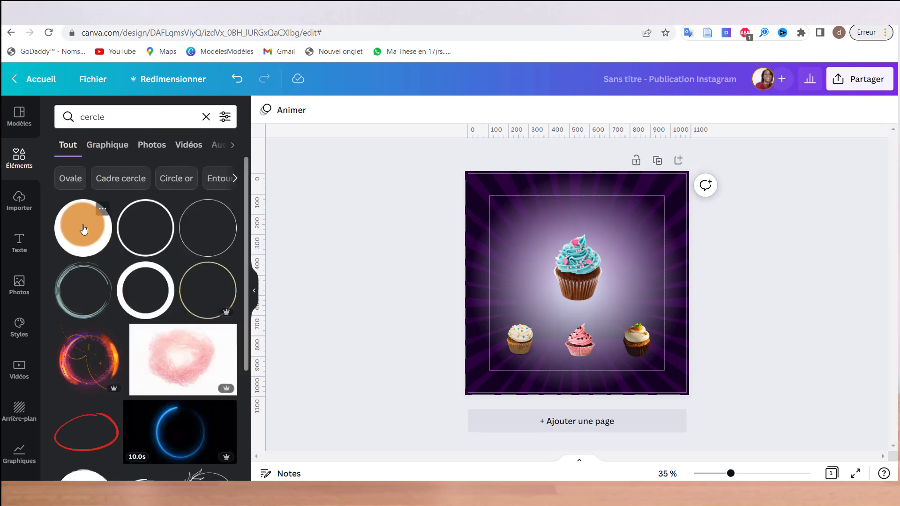
click(83, 229)
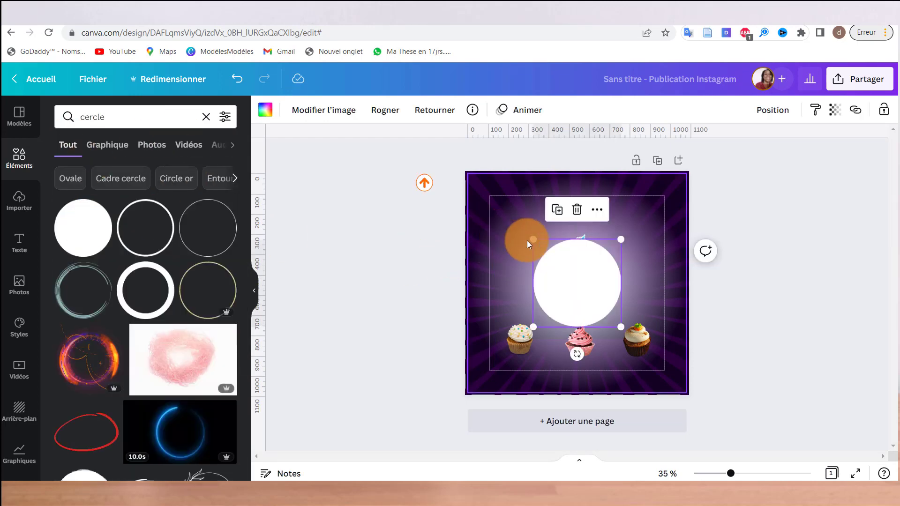
Shrink the white circle beside the turquoise cupcake and send it one layer backward so it sits partly behind the cupcake.
drag(533, 240, 633, 237)
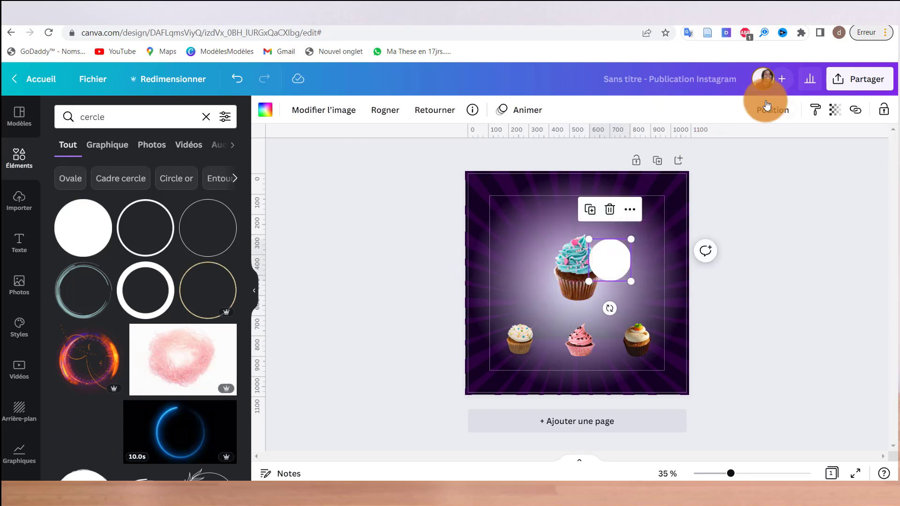
click(772, 109)
click(698, 143)
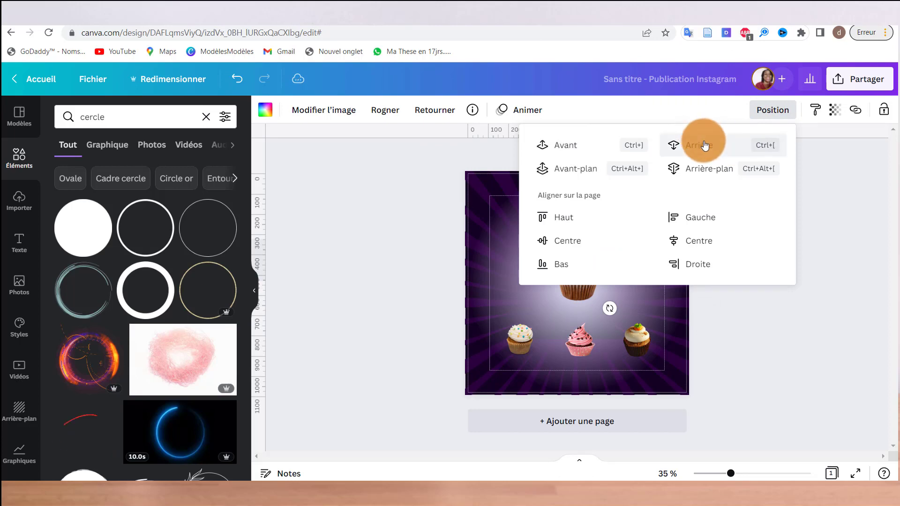
click(419, 209)
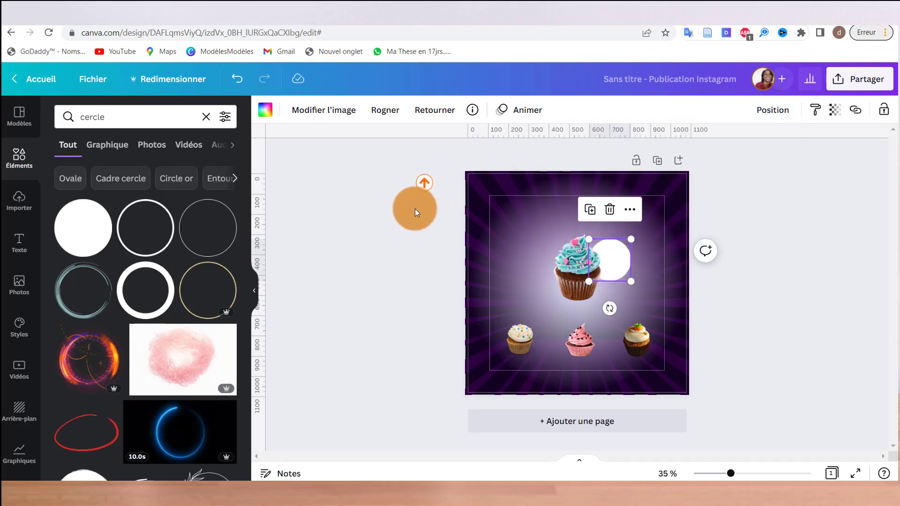
Search the elements for "circle shadow" and place the soft round shadow over the white circle, sized slightly larger than it.
click(121, 120)
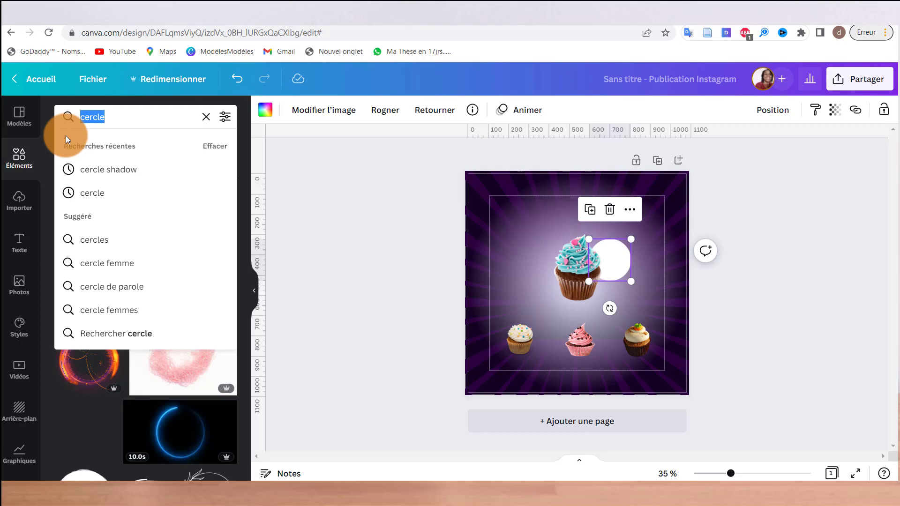
key(BackSpace)
text(circle)
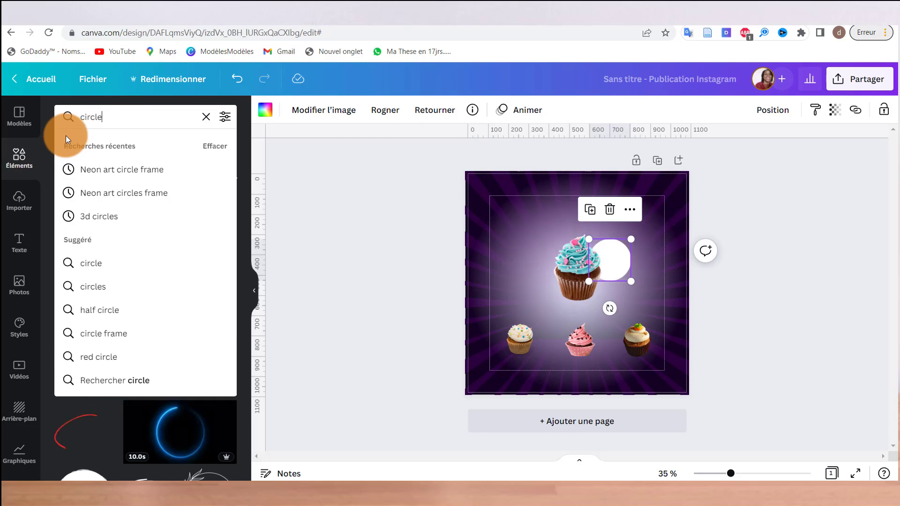
text( shado)
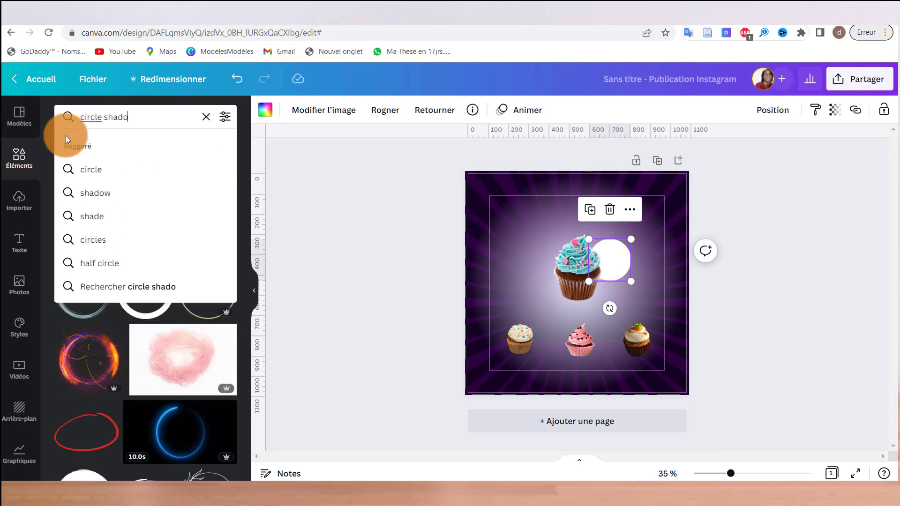
text(w)
key(Return)
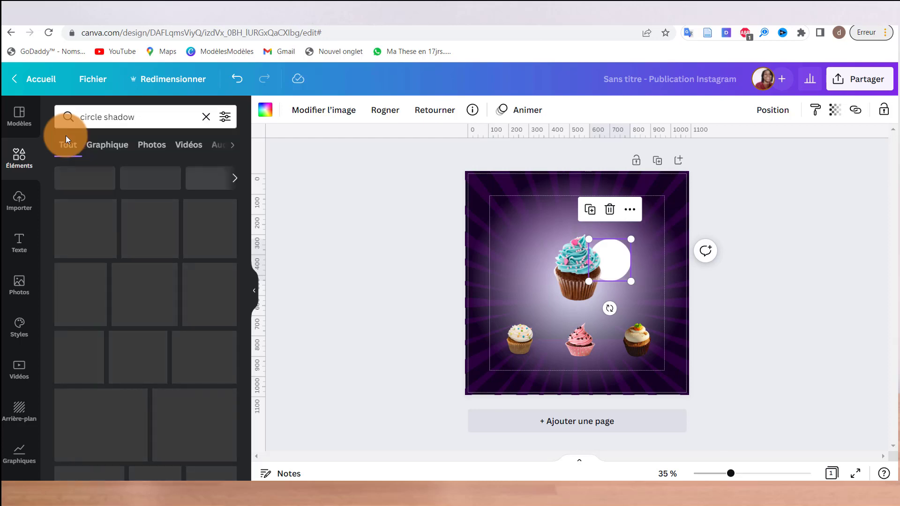
click(75, 253)
drag(75, 253, 586, 233)
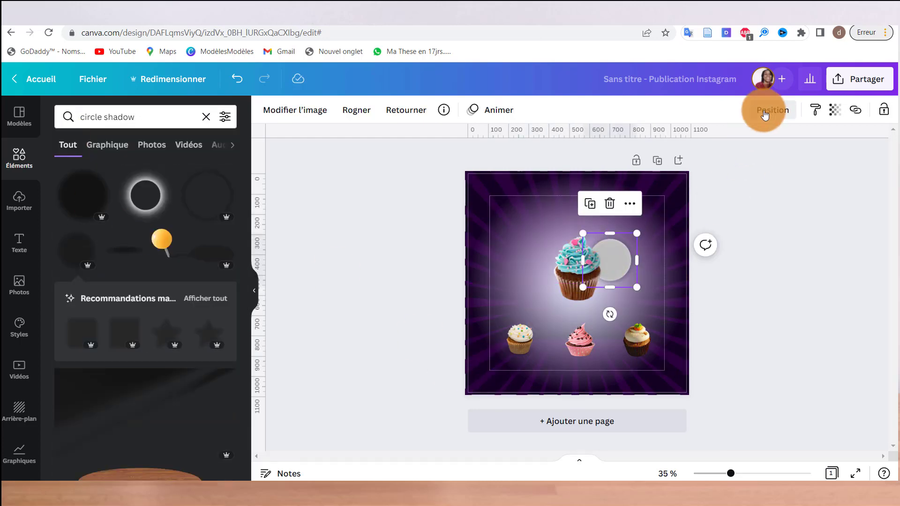
Send the round shadow one layer backward so it sits behind the white circle beside the turquoise cupcake.
click(772, 110)
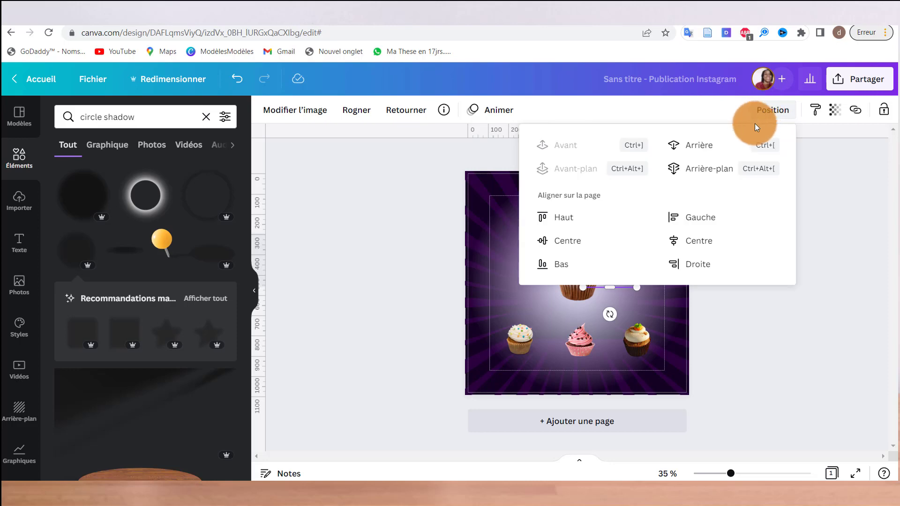
click(701, 148)
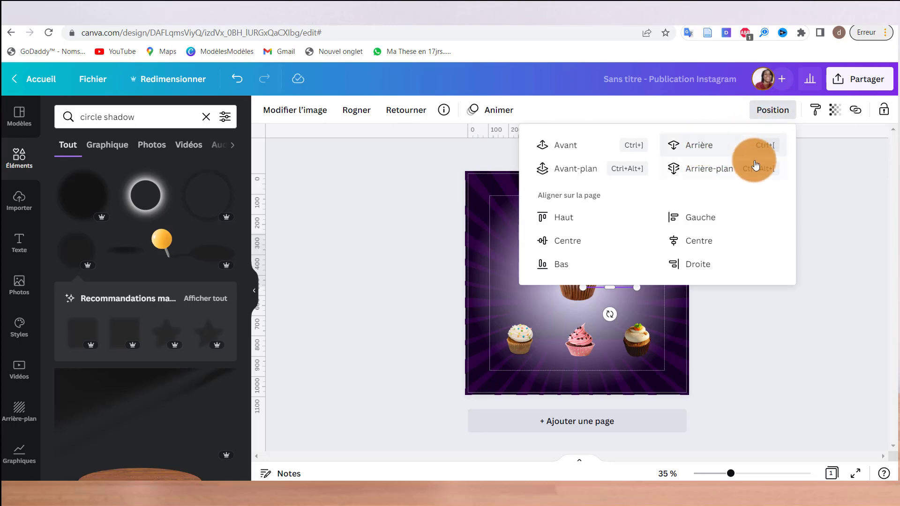
click(807, 169)
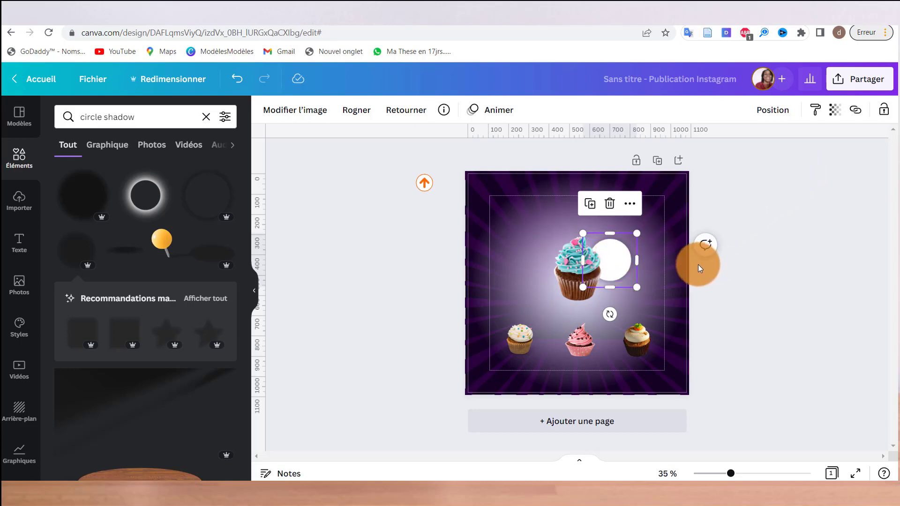
click(733, 267)
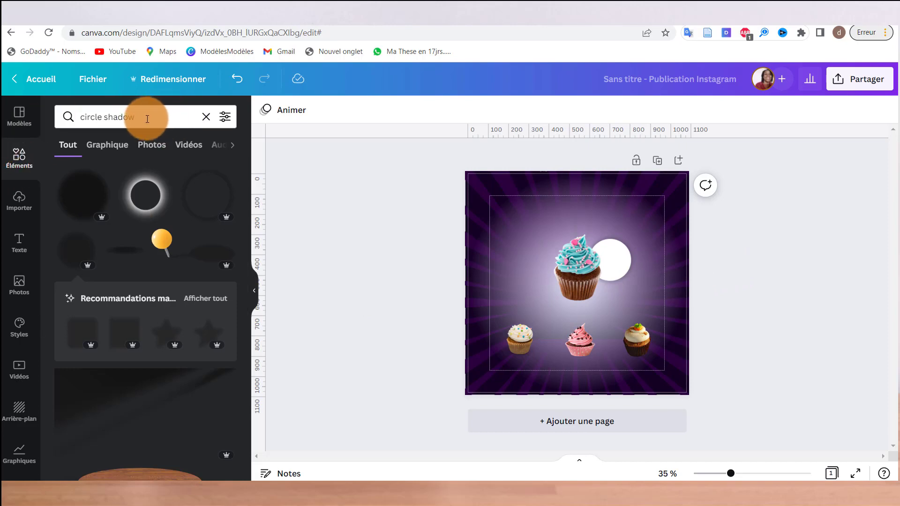
Search the elements for "whie ball" and add the plain solid white circle to the page.
drag(146, 117, 74, 128)
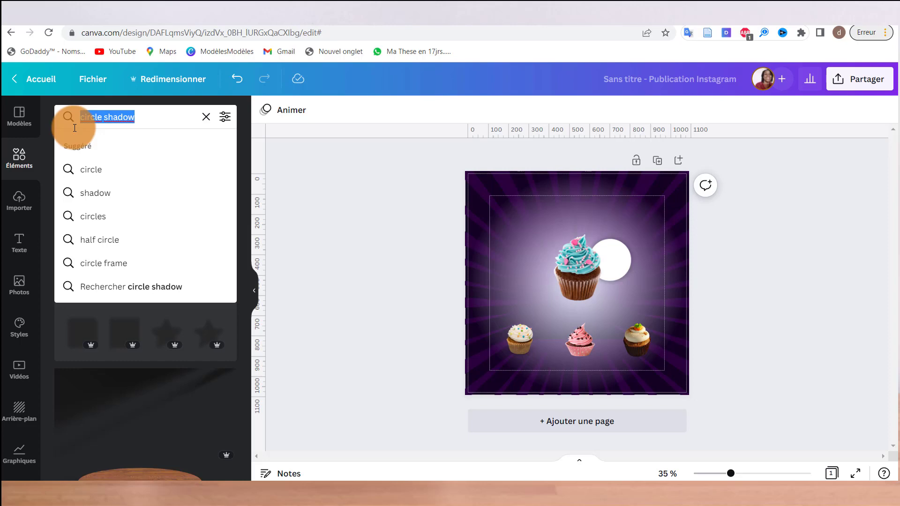
key(BackSpace)
text(whie)
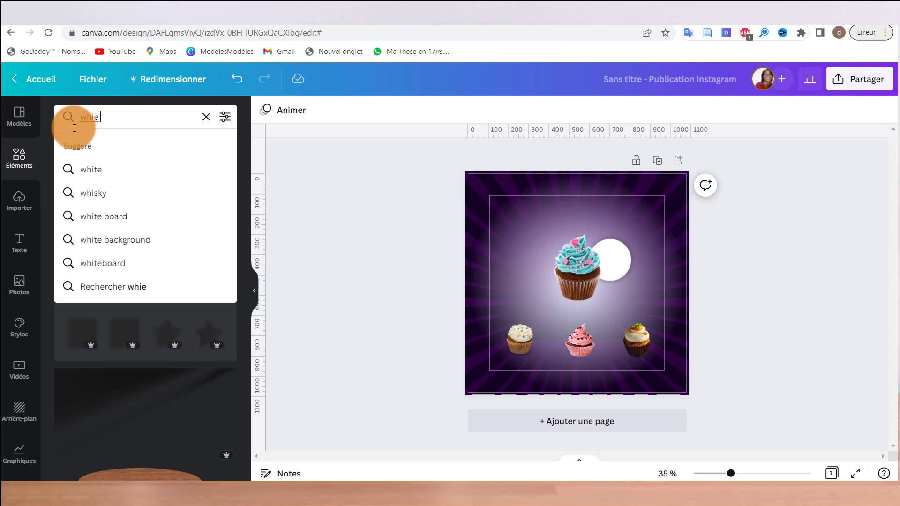
text( ball)
key(Return)
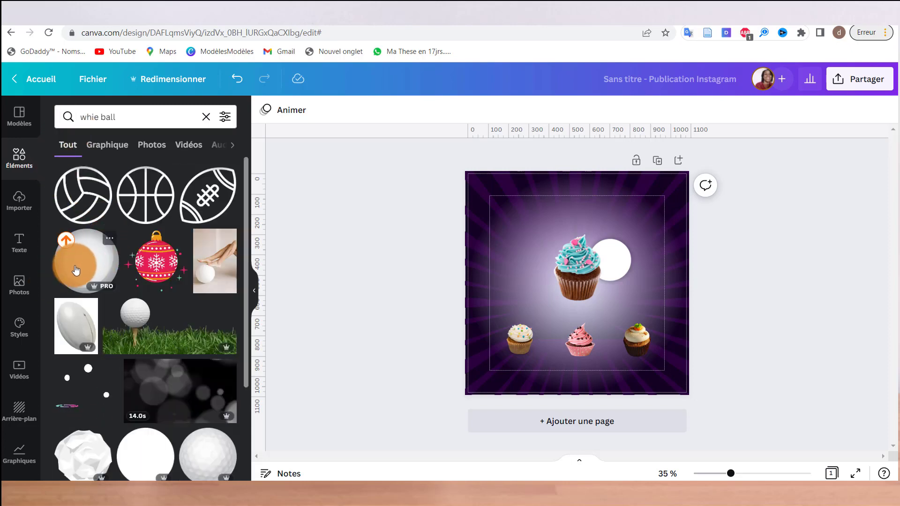
scroll(74, 272, down, 3)
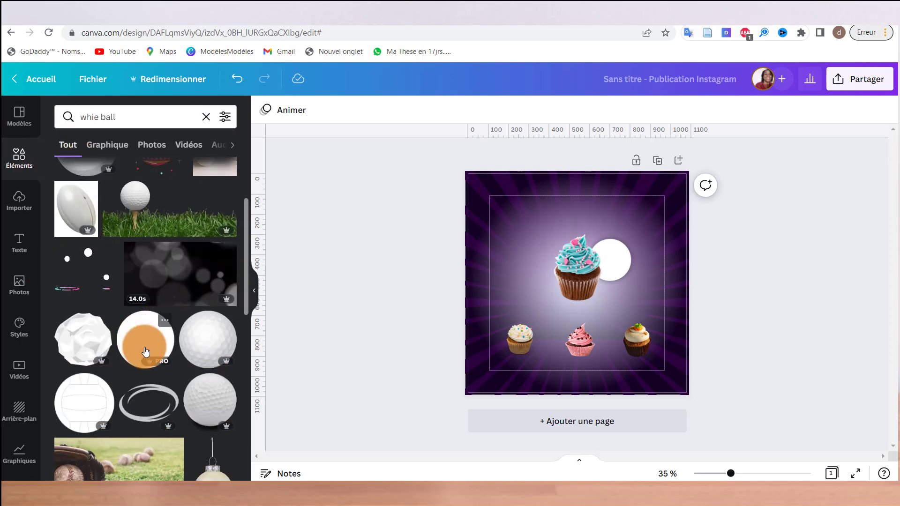
click(145, 348)
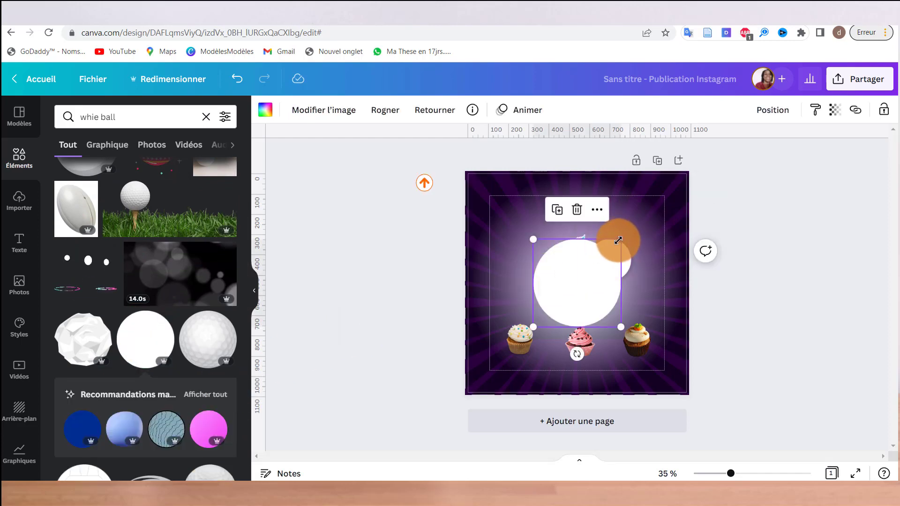
Shrink the new white circle, center it over the bottom-left cupcake and send it backward behind that cupcake.
drag(621, 240, 518, 339)
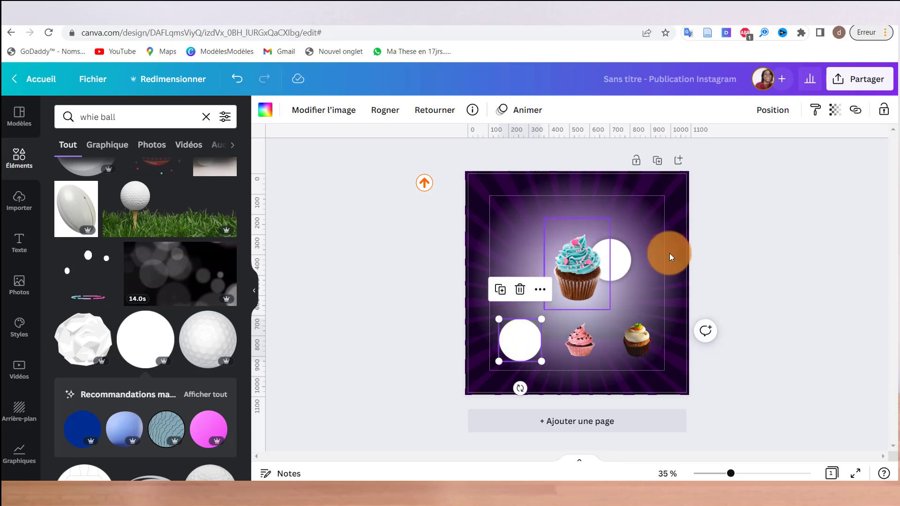
click(765, 111)
click(697, 148)
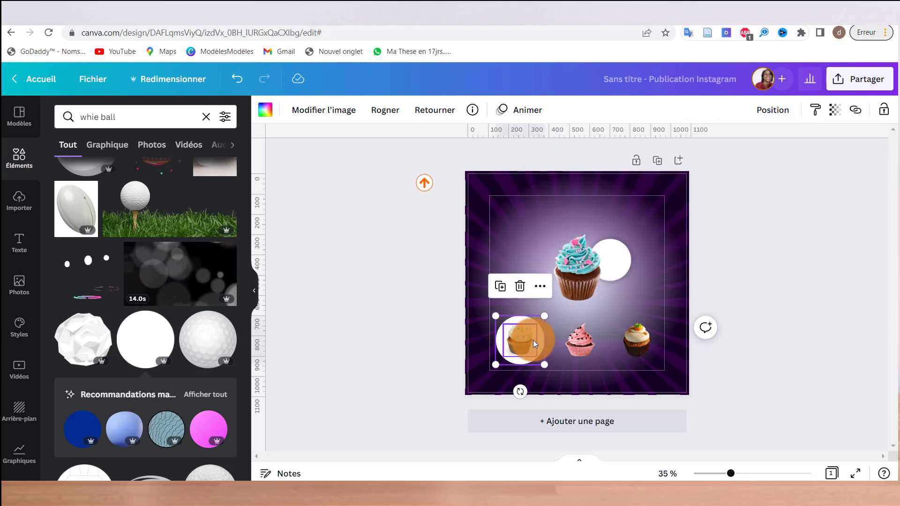
Duplicate the white circle and place the copy behind the pink cupcake in the bottom row.
click(499, 290)
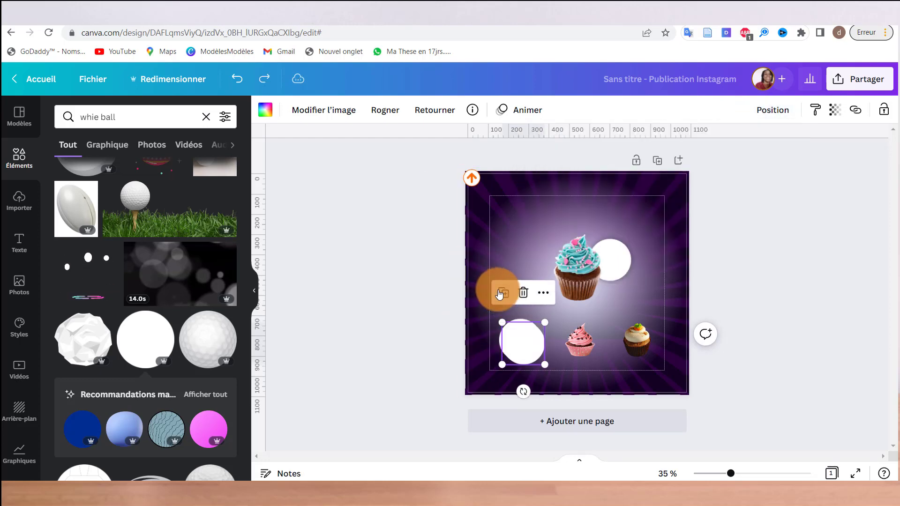
drag(531, 343, 585, 341)
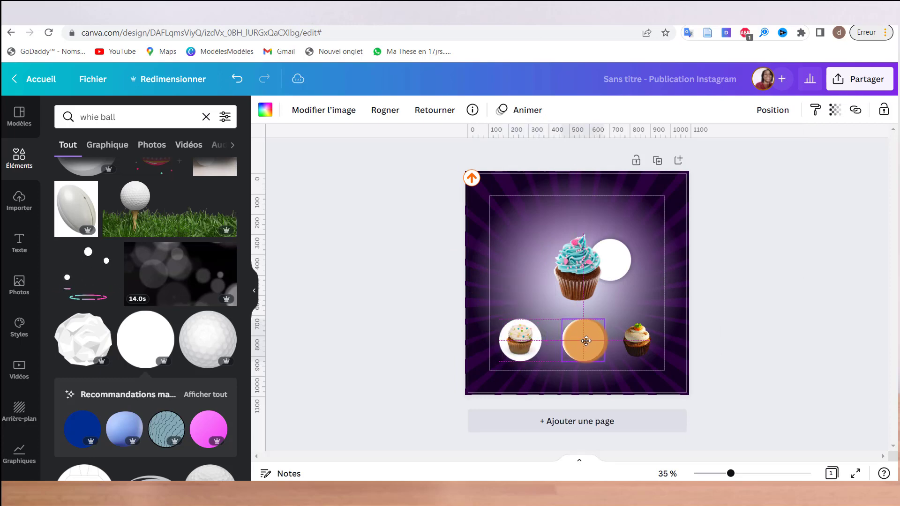
click(776, 111)
click(700, 149)
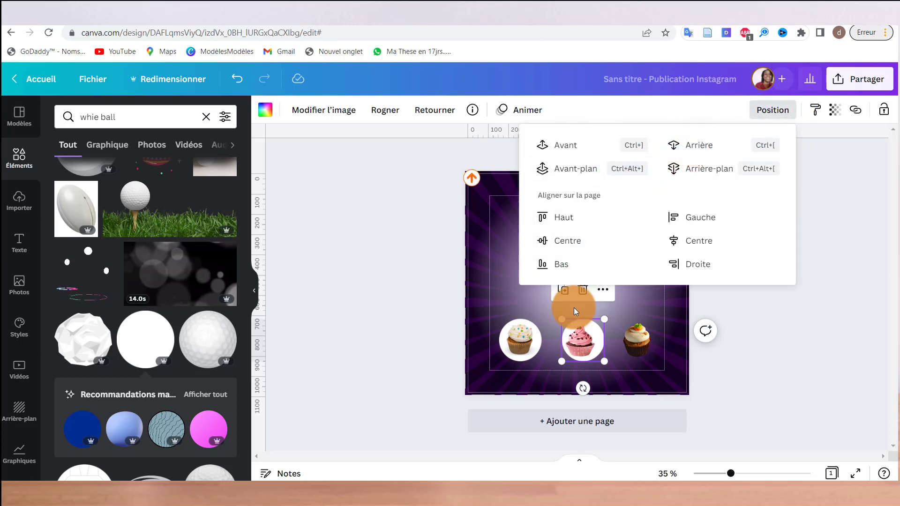
Center the pink cupcake's circle and place another copy of the circle behind the cream-topped chocolate cupcake at the right end.
drag(600, 335, 596, 336)
drag(538, 347, 538, 347)
drag(539, 347, 539, 347)
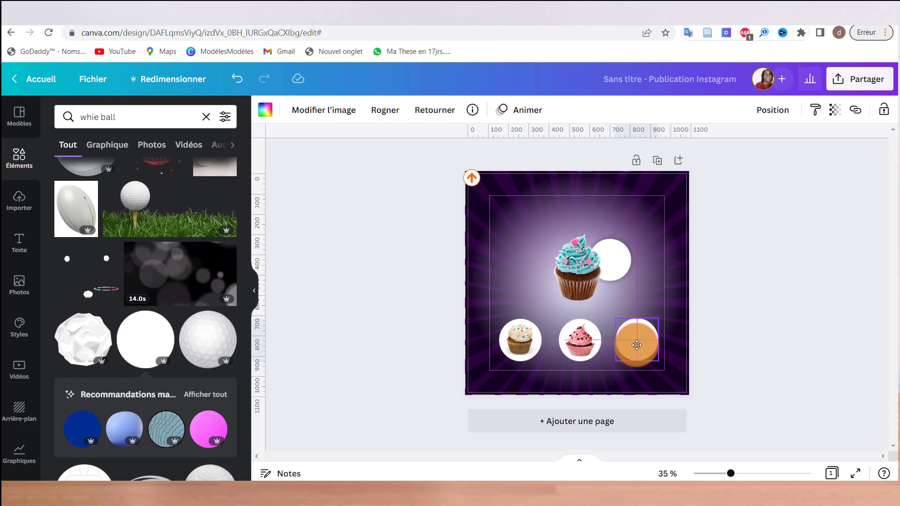
drag(637, 345, 638, 346)
click(772, 110)
click(701, 147)
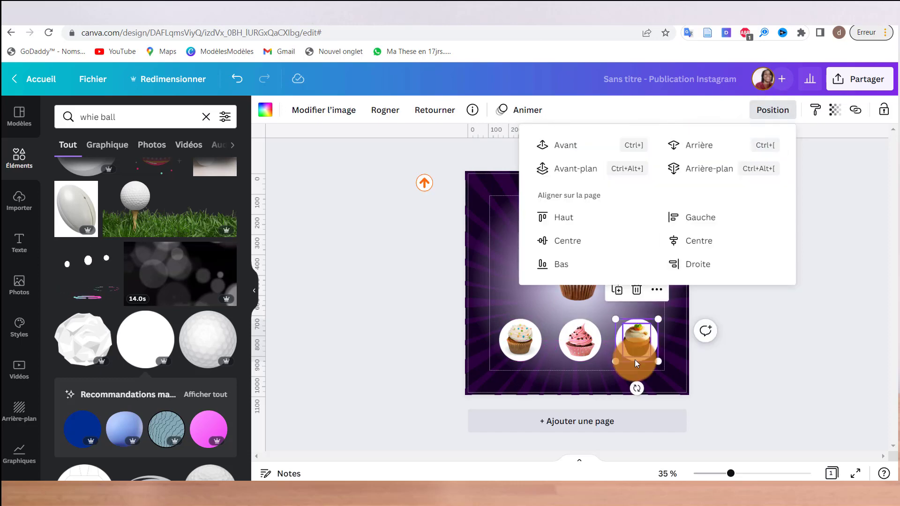
Search the elements for "cupcake" and limit the results to photos.
click(519, 337)
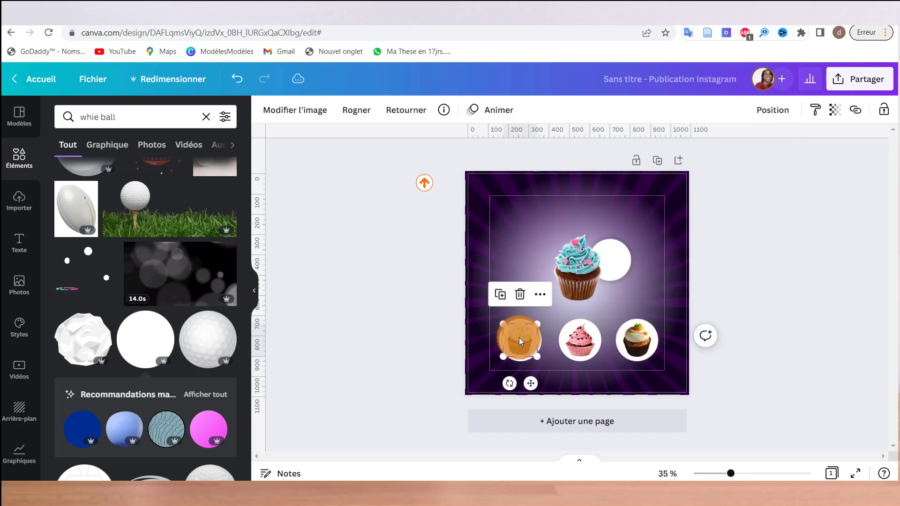
drag(120, 116, 36, 139)
text(cupcake)
key(Return)
click(155, 144)
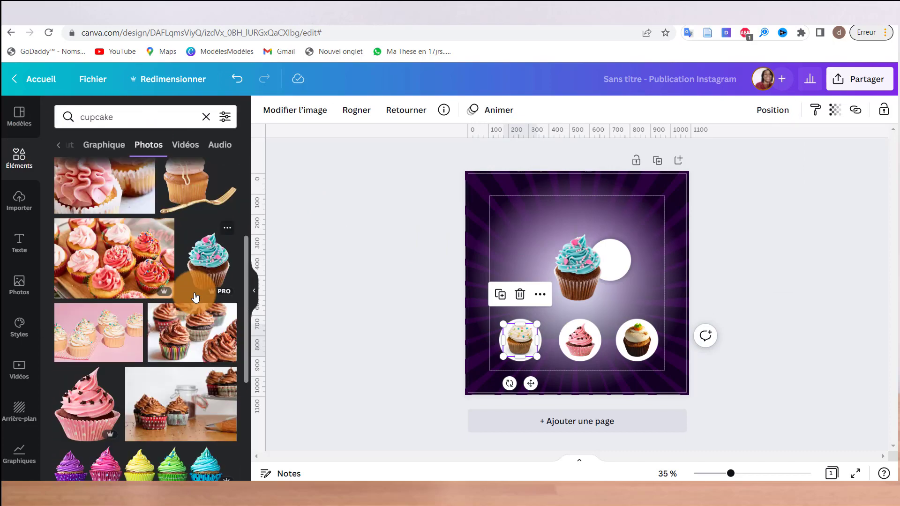
Replace the bottom-left cupcake with the green-frosted cupcake photo, keeping it inside its white circle.
scroll(195, 298, down, 5)
scroll(195, 298, down, 5)
drag(167, 293, 518, 348)
scroll(527, 355, up, 5)
drag(455, 281, 458, 278)
scroll(460, 279, down, 6)
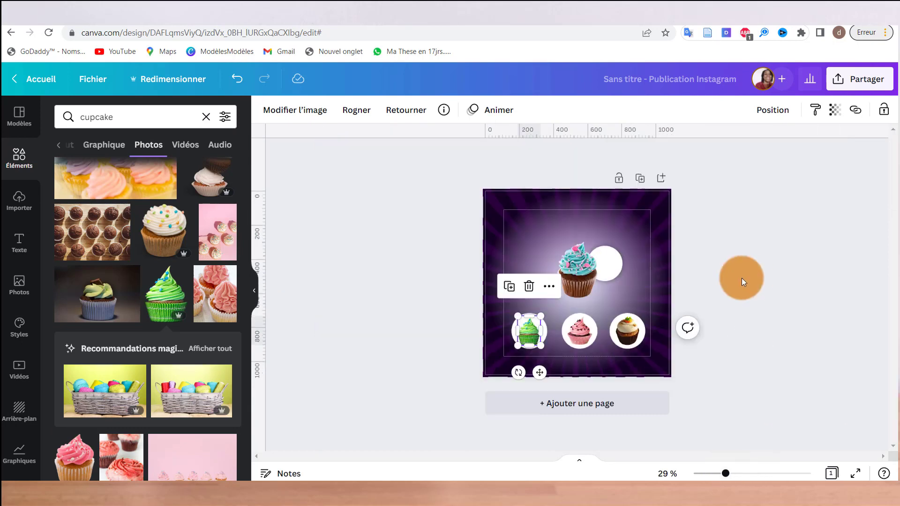
click(742, 278)
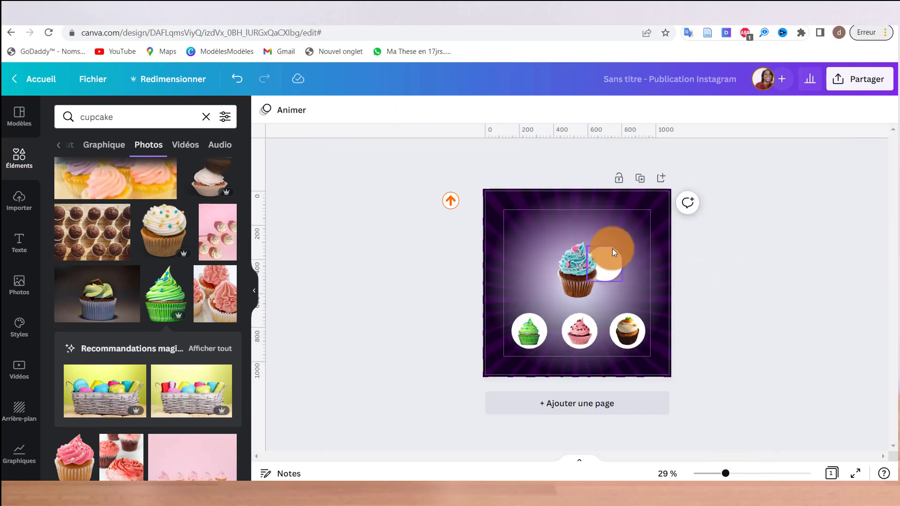
Search all element types for "realistic sphere" and add the light grey shaded sphere to the page.
click(130, 117)
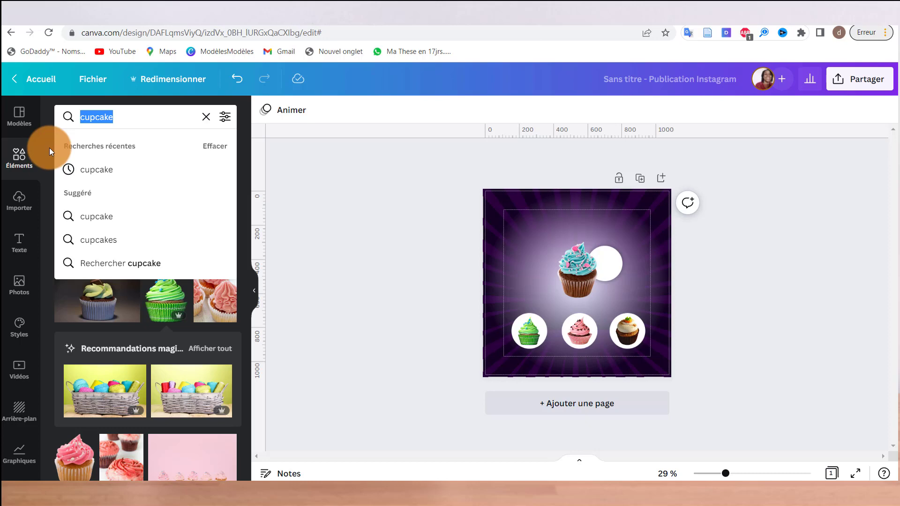
text(realis)
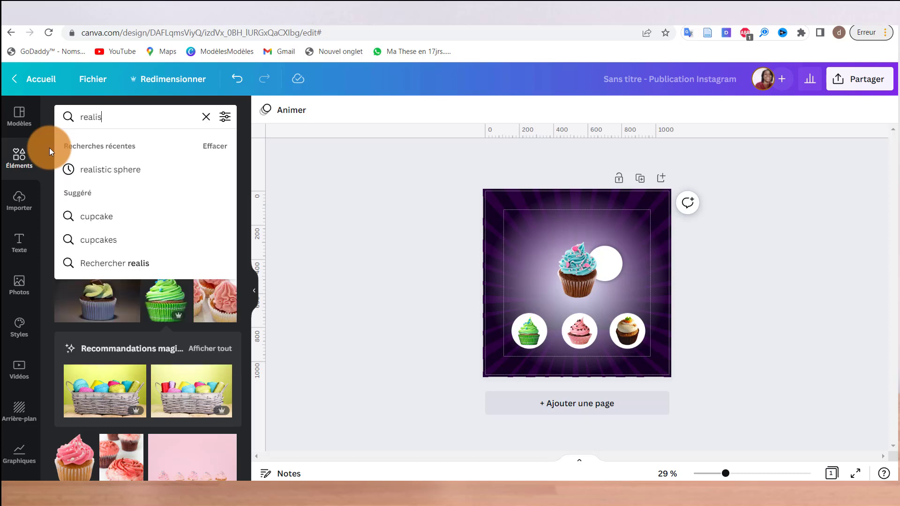
text(tic sp)
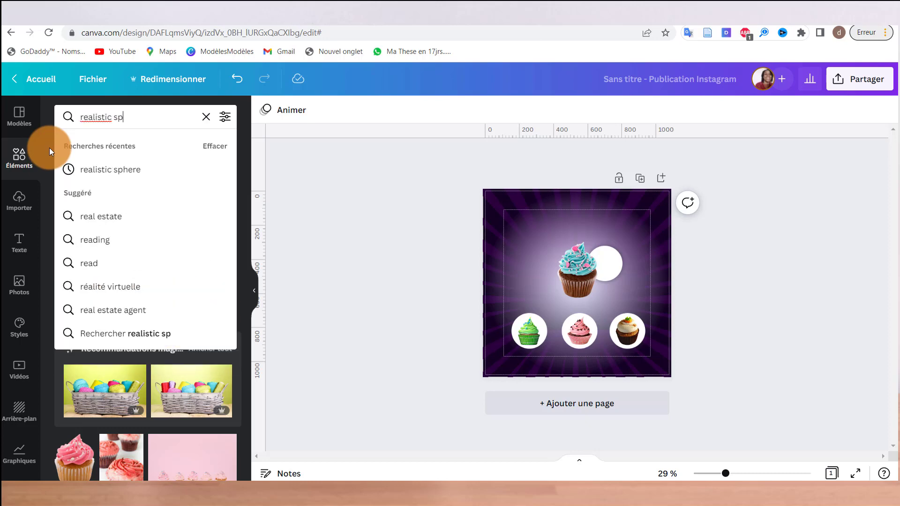
text(here)
key(Return)
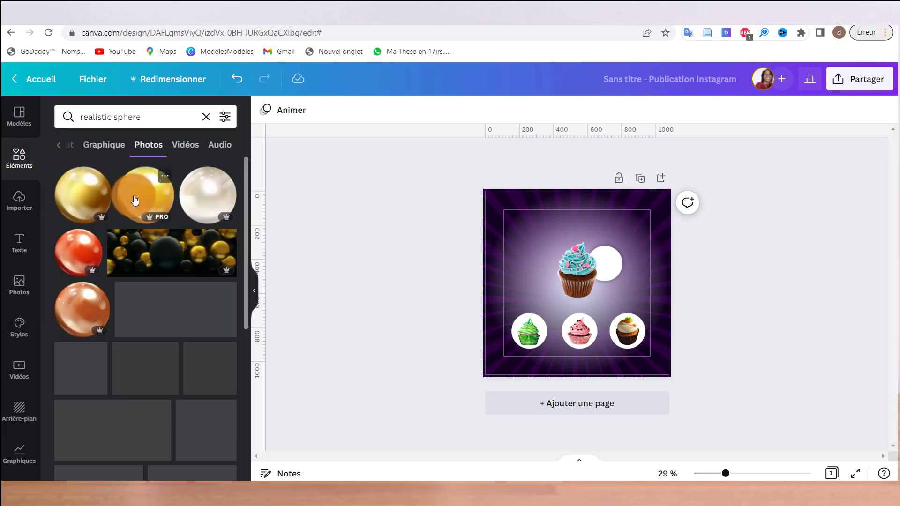
scroll(113, 211, down, 10)
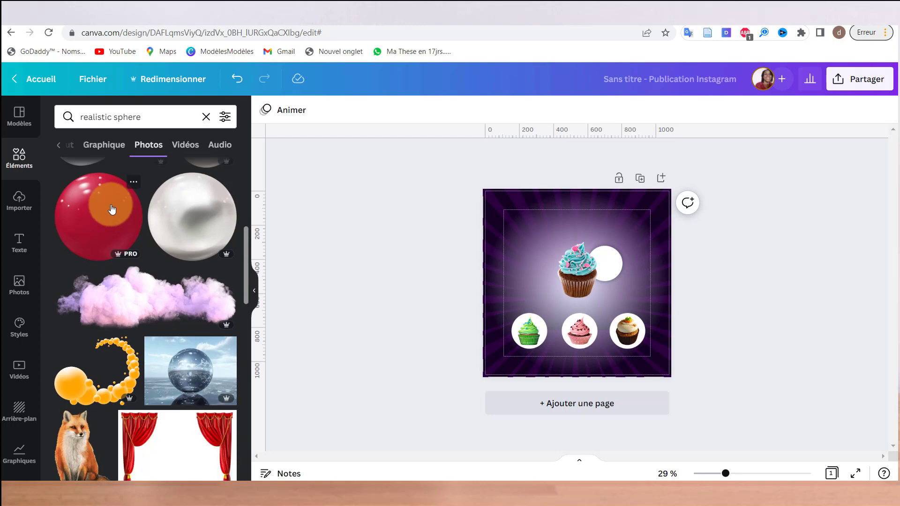
click(69, 144)
click(86, 195)
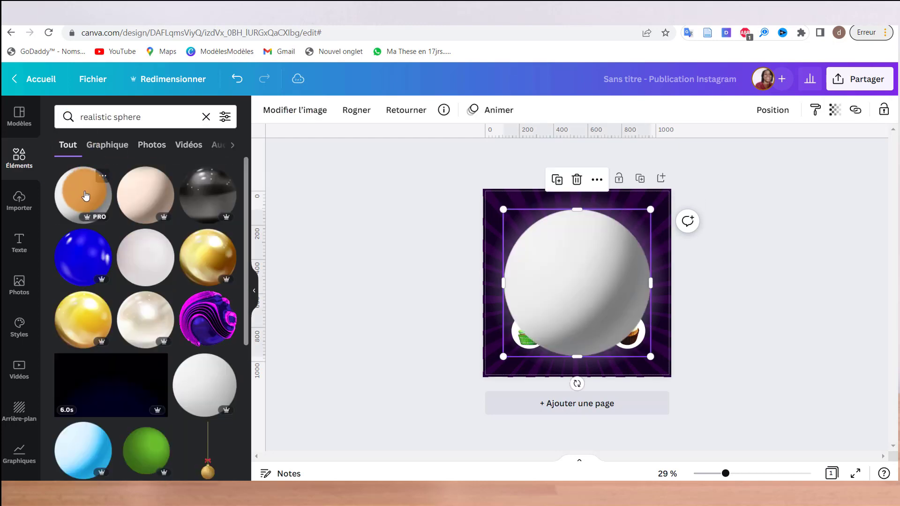
Shrink the sphere onto the upper-left edge of the green cupcake's circle and place copies likewise on the other two circles.
drag(649, 209, 510, 325)
click(492, 279)
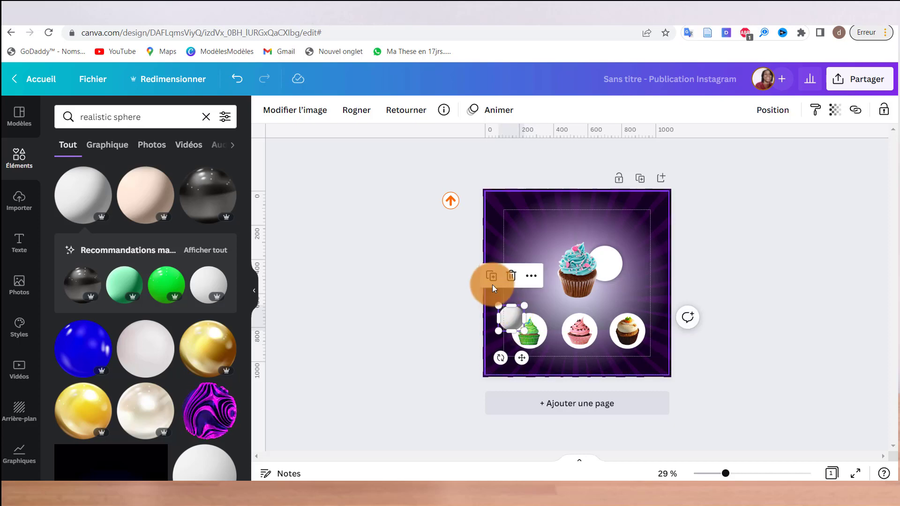
drag(515, 324, 561, 324)
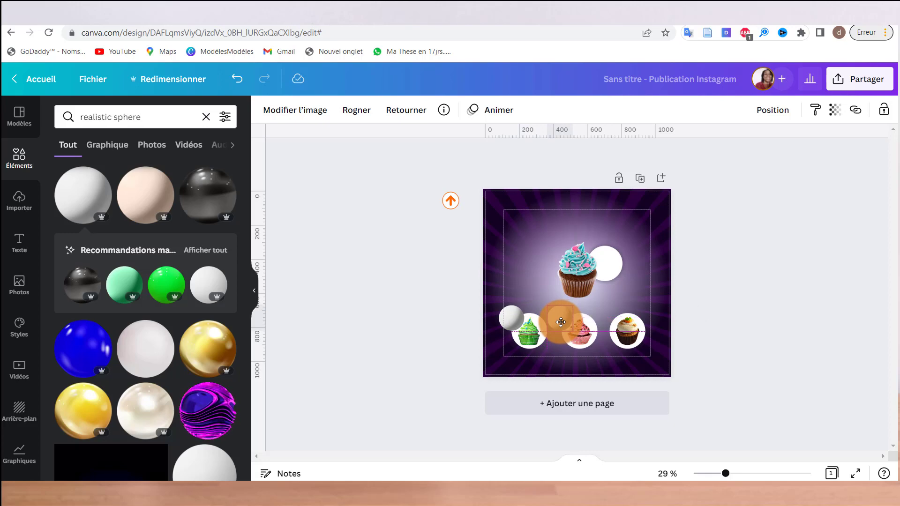
drag(561, 322, 561, 322)
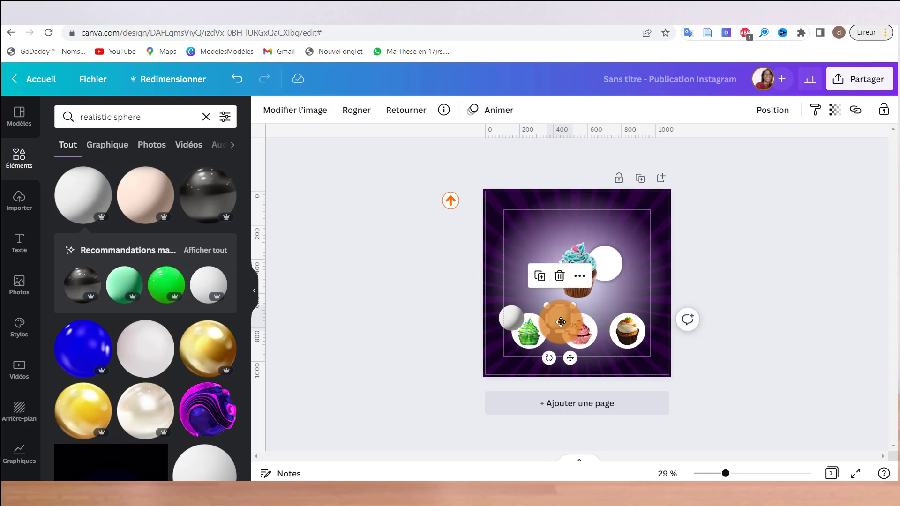
click(541, 280)
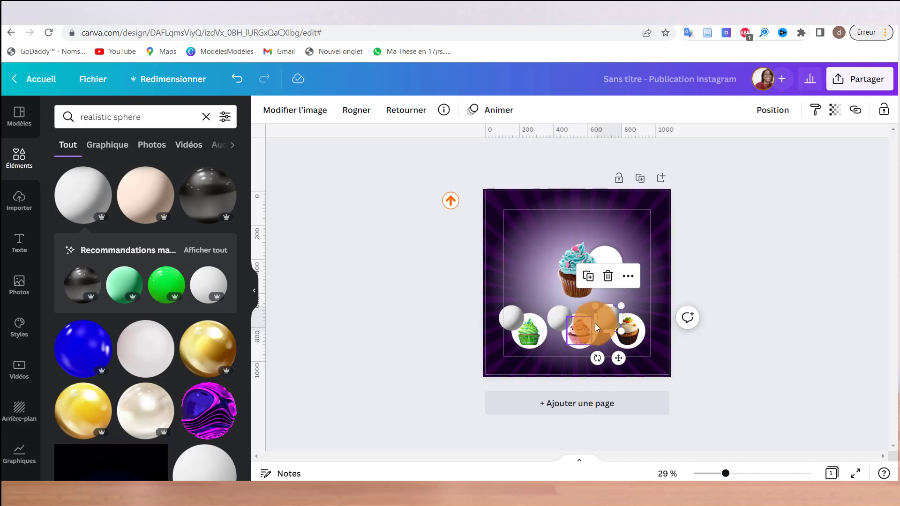
click(729, 276)
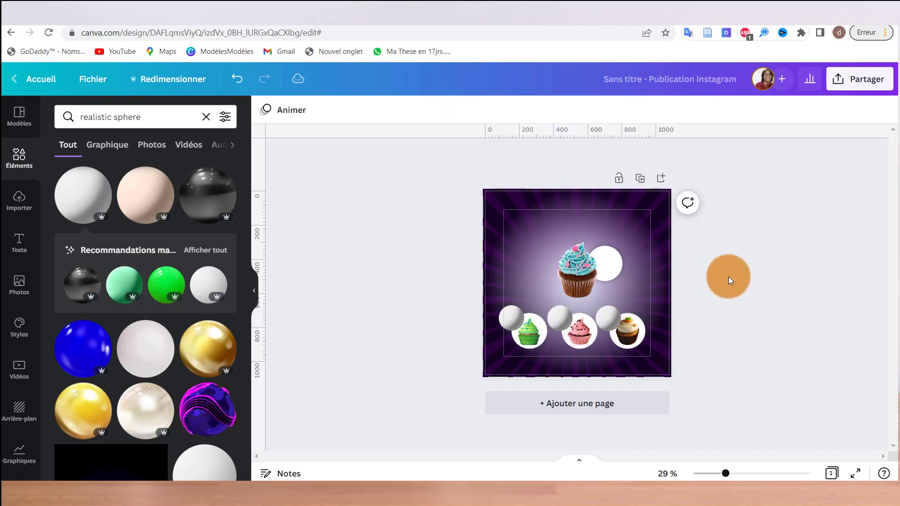
Space the three bottom cupcake circles evenly across the page, each with its sphere on its upper-left edge.
click(609, 322)
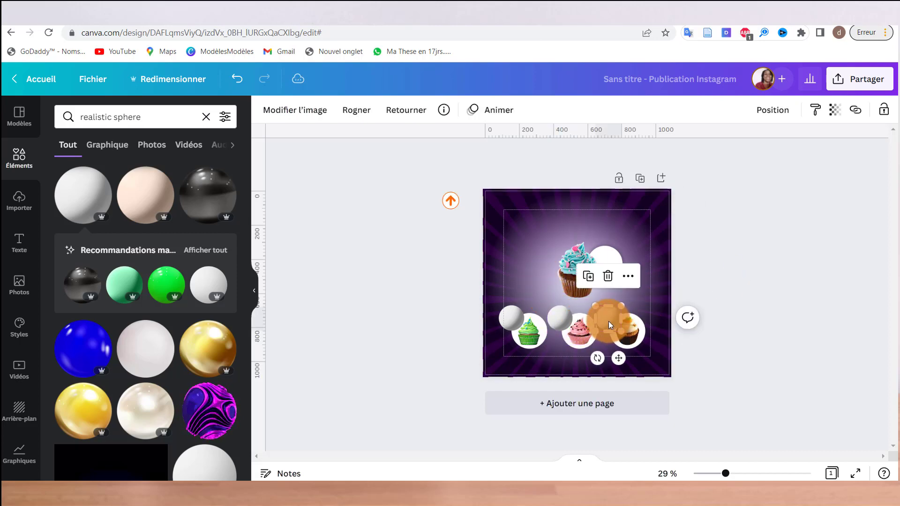
drag(607, 319, 606, 301)
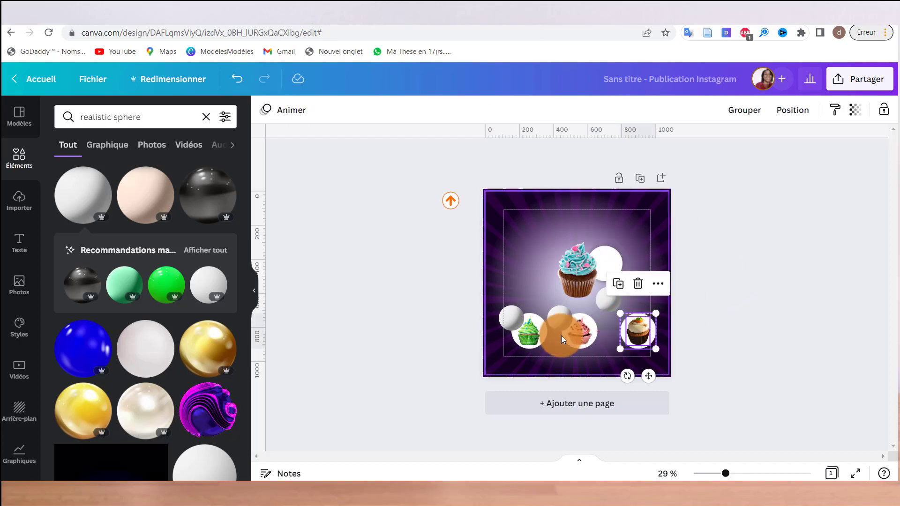
drag(584, 336, 590, 336)
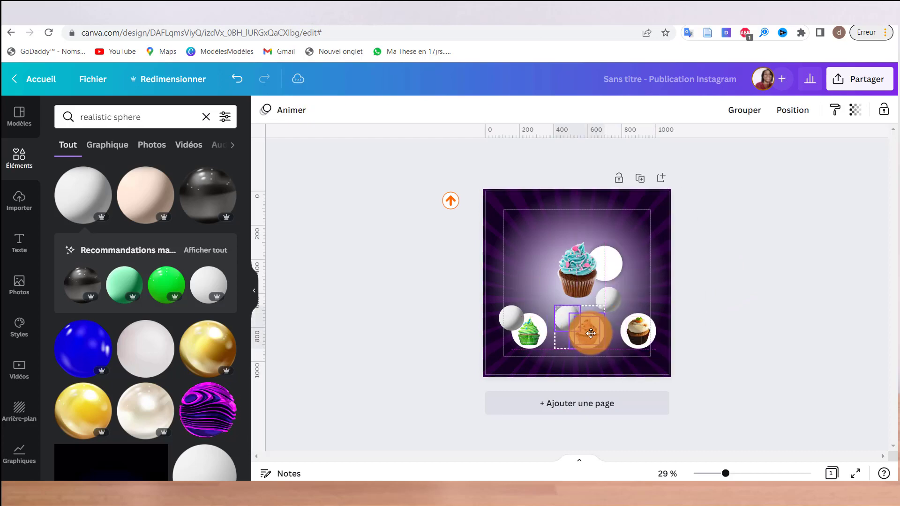
click(553, 345)
click(235, 80)
drag(536, 332, 533, 332)
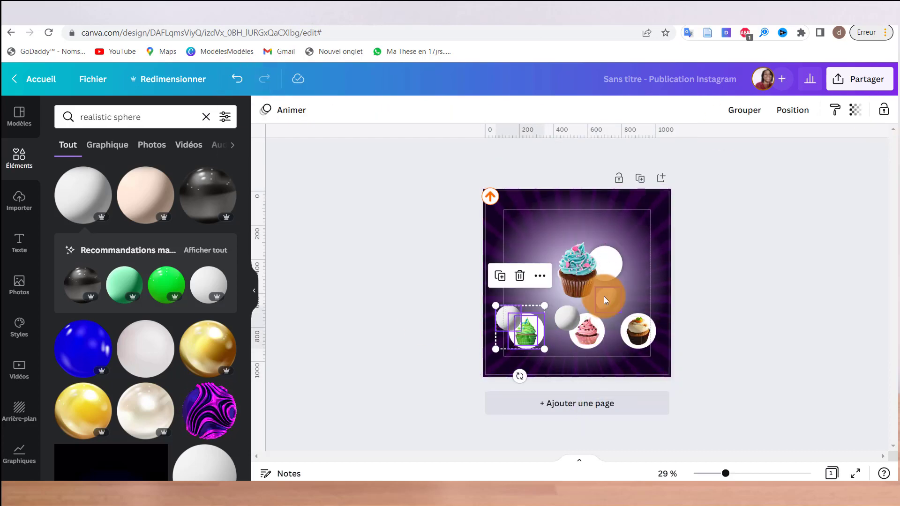
drag(605, 300, 629, 280)
click(584, 333)
shift+click(566, 322)
drag(585, 333, 580, 333)
drag(637, 284, 621, 320)
click(741, 296)
click(420, 258)
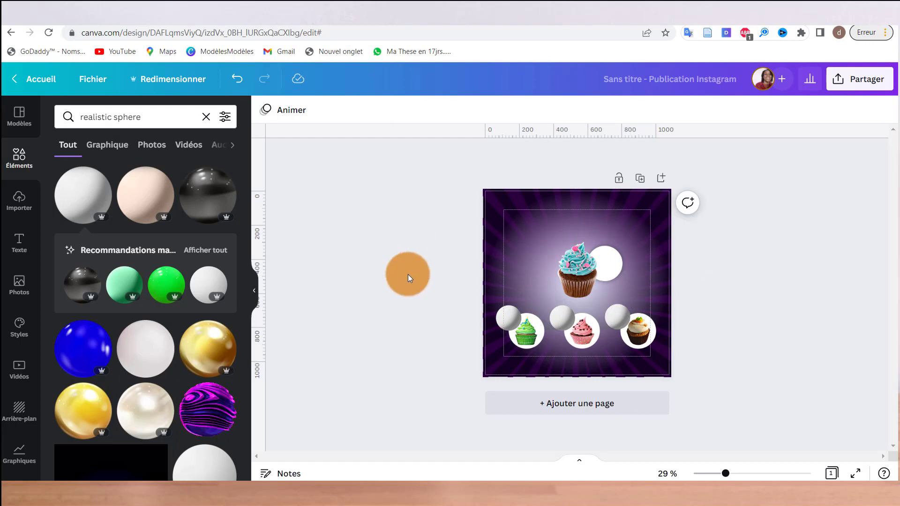
Add the text "Seulement" to the page in the Anton font and colour it black.
key(t)
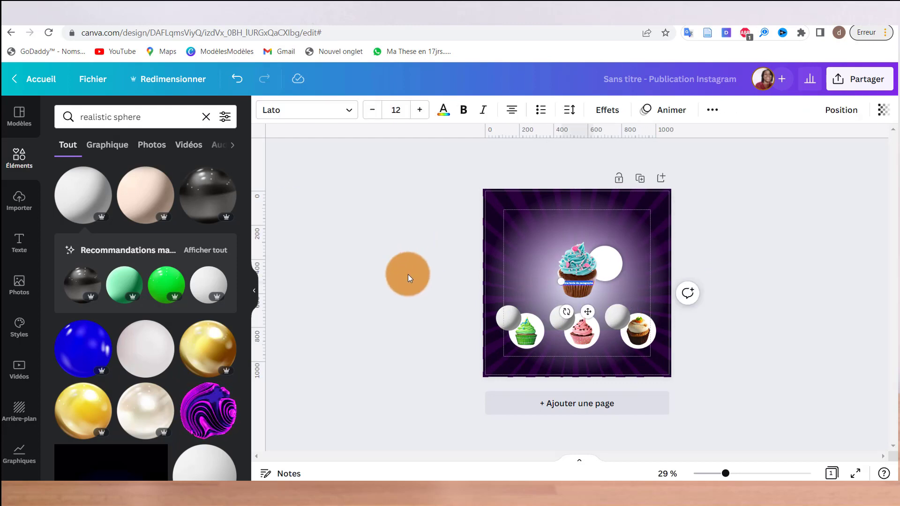
click(349, 112)
click(108, 117)
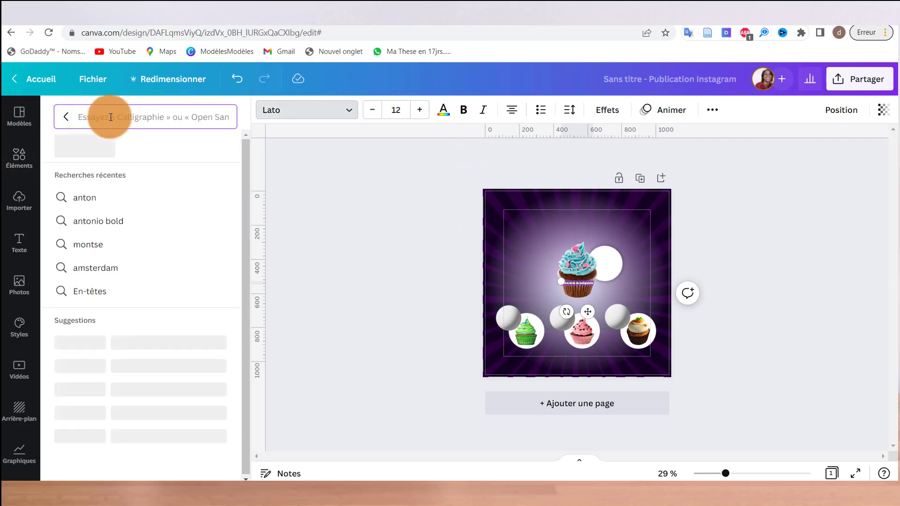
click(113, 197)
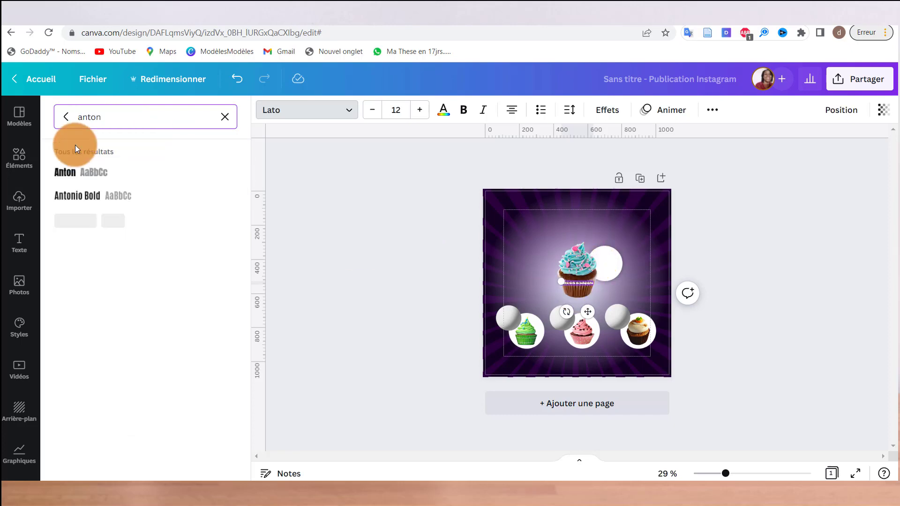
click(65, 172)
click(574, 280)
click(443, 110)
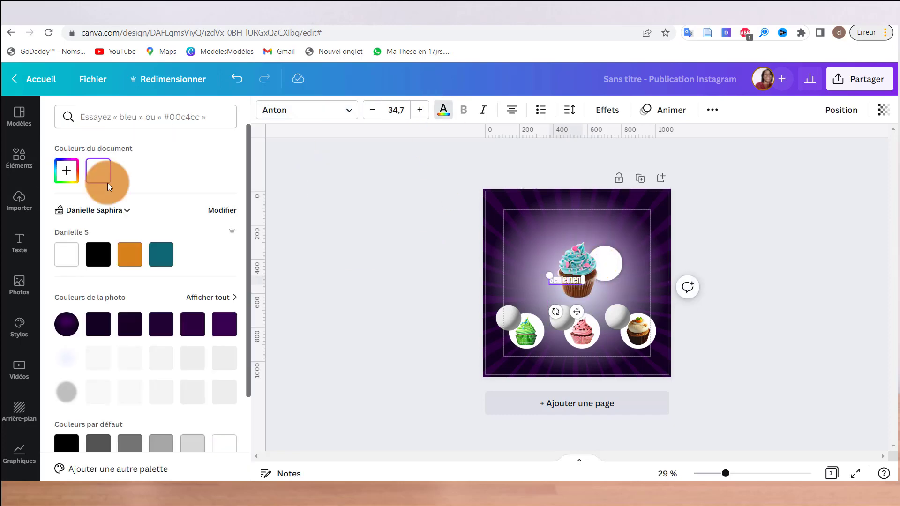
click(98, 260)
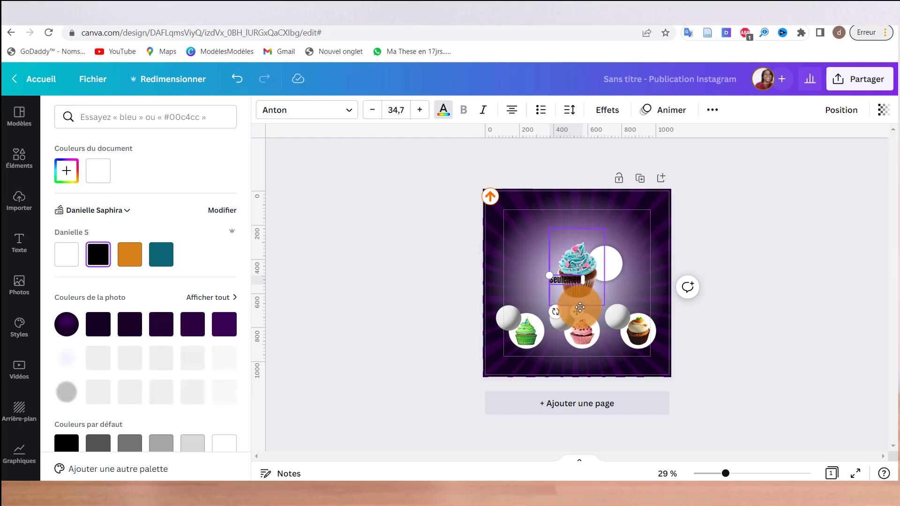
Shrink the "Seulement" text to size 21.4 and place it in the upper part of the white circle beside the large cupcake.
drag(549, 276, 562, 281)
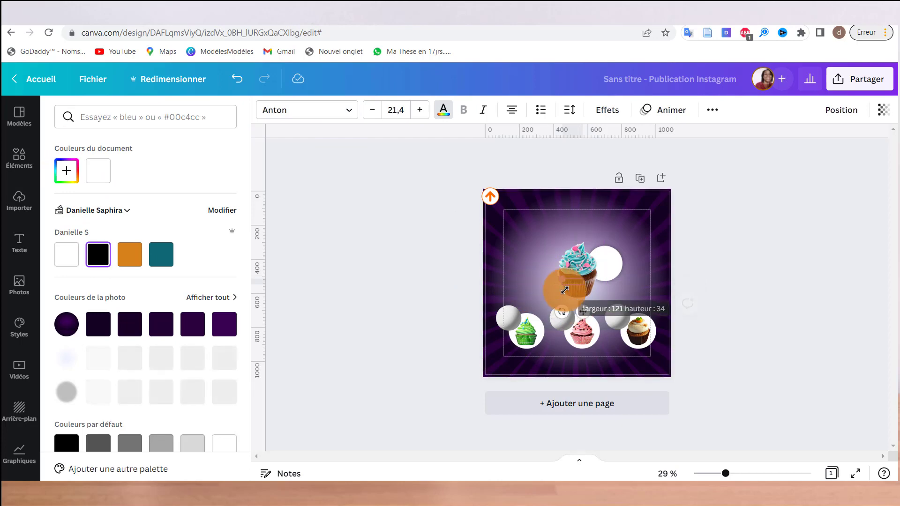
drag(588, 315, 621, 290)
click(361, 159)
drag(606, 255, 604, 252)
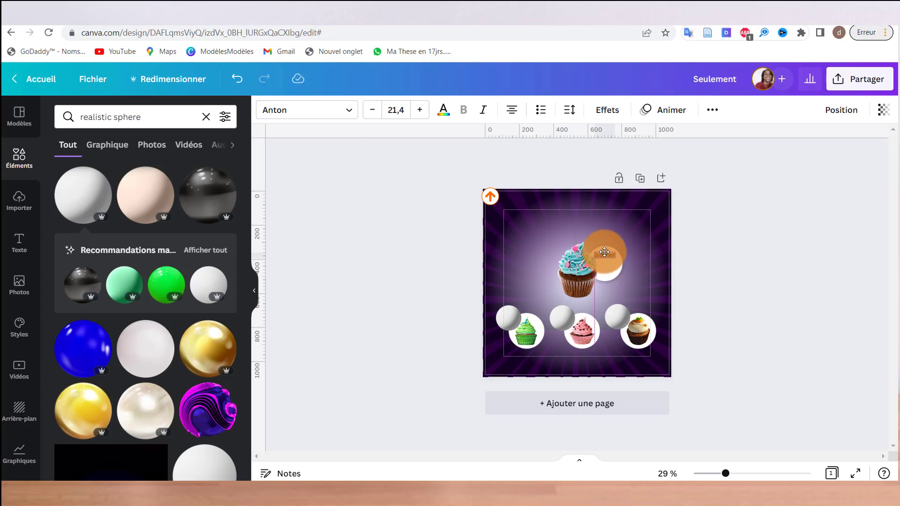
drag(604, 251, 604, 252)
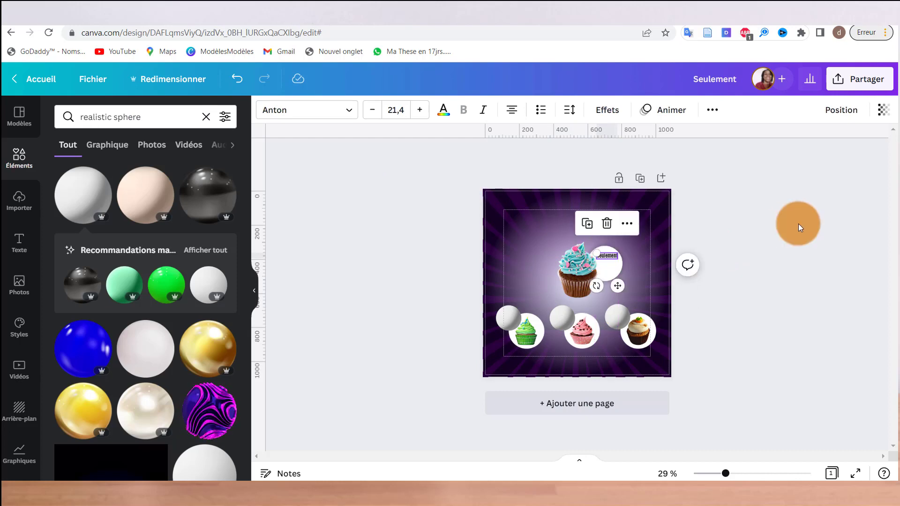
Duplicate the "Seulement" text, change the copy to "2000f" at size 38.4 and place it directly beneath the original.
click(592, 224)
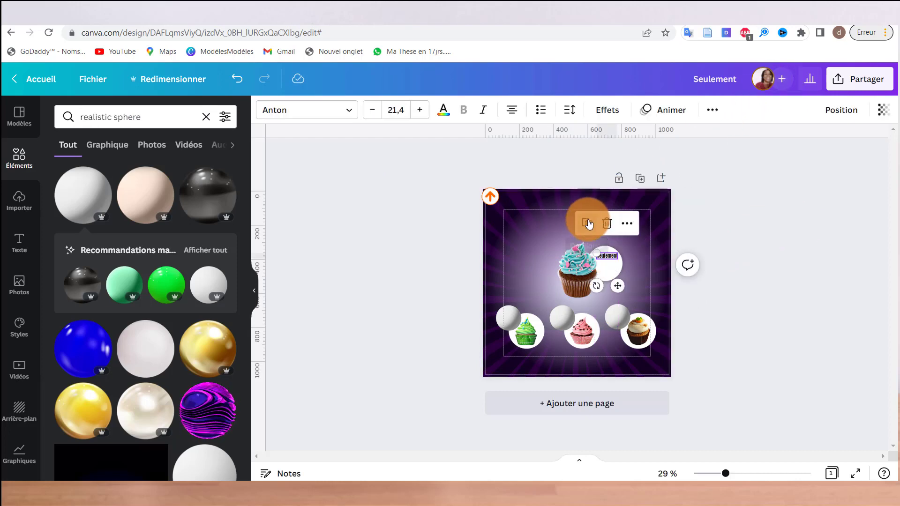
click(600, 261)
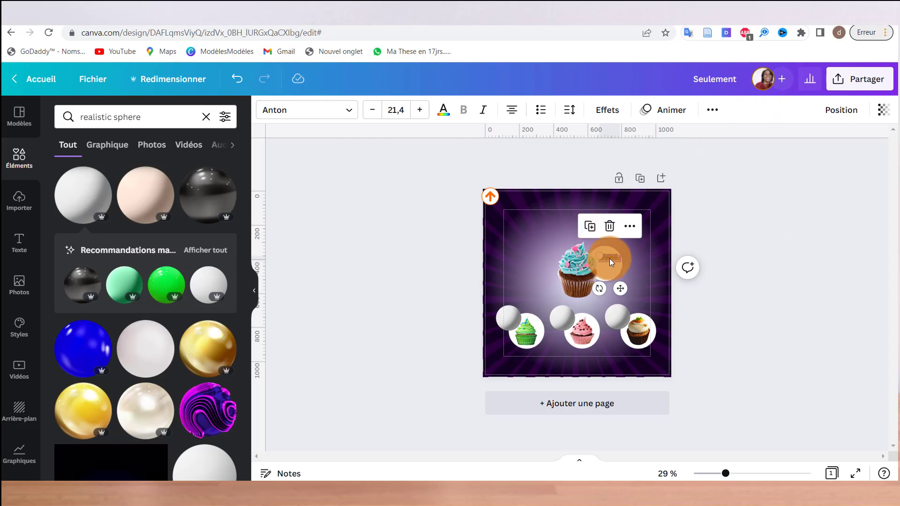
click(610, 258)
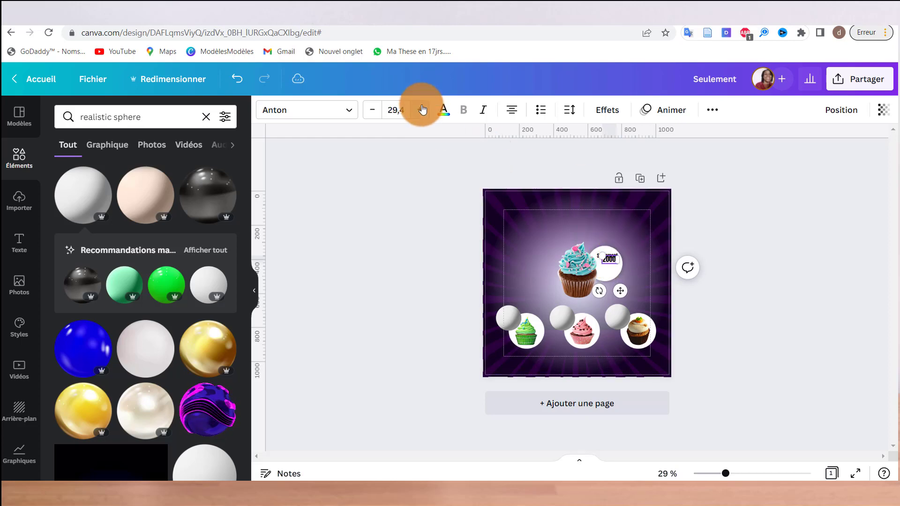
click(422, 109)
click(421, 110)
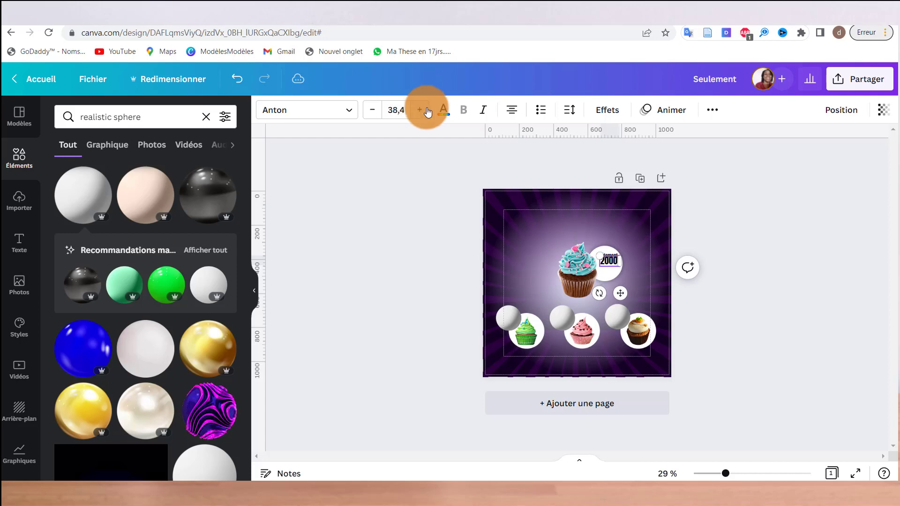
drag(619, 294, 619, 300)
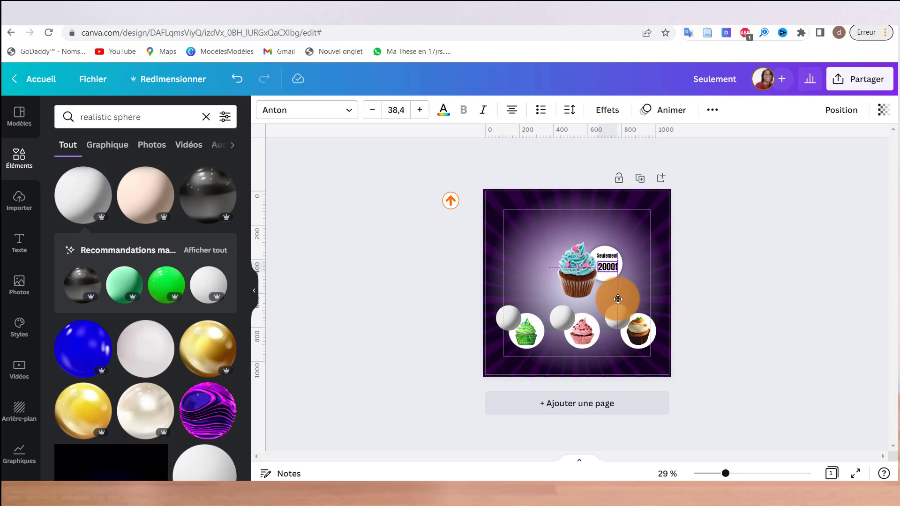
click(794, 260)
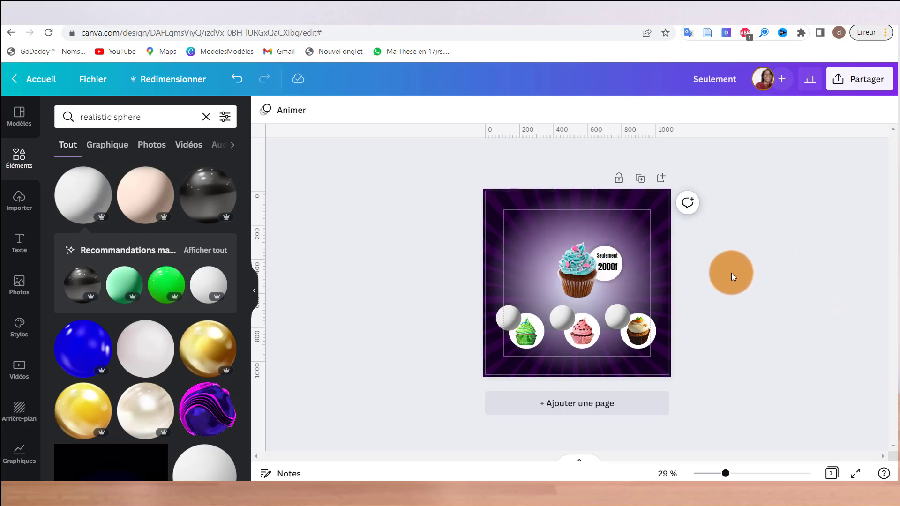
Duplicate the "2000f" price onto the green cupcake's sphere, changing the copy to "3000f" at size 33.4.
click(607, 269)
click(586, 233)
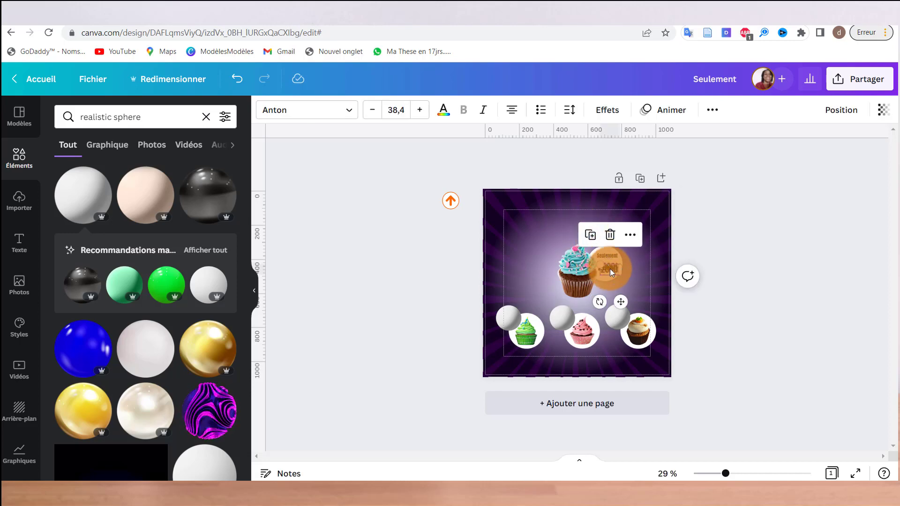
drag(623, 298, 518, 346)
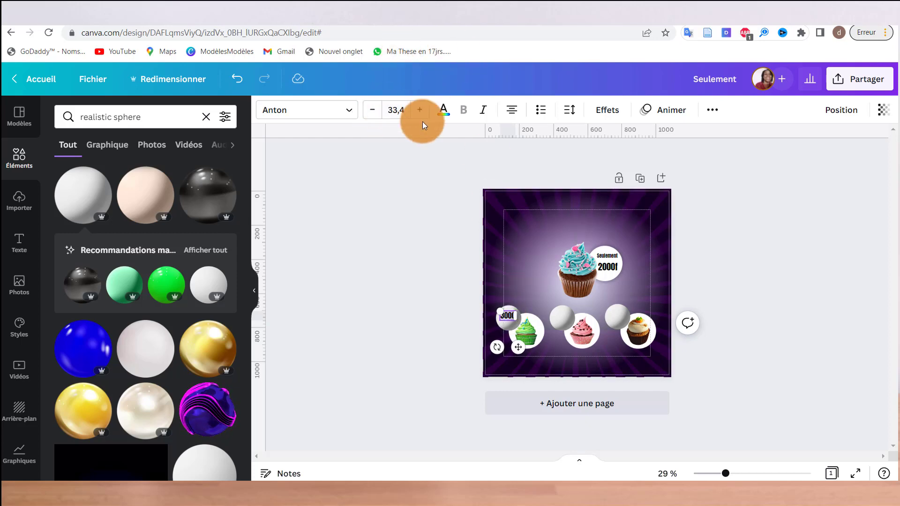
drag(517, 346, 515, 349)
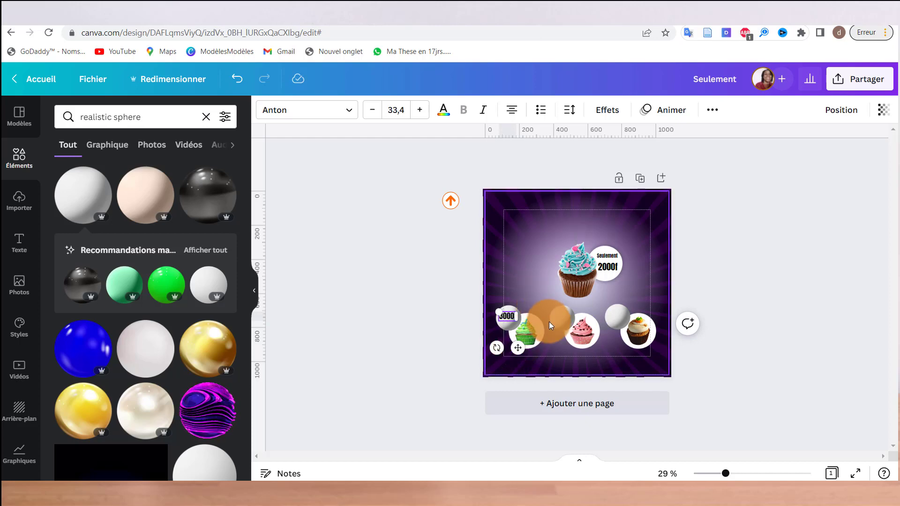
click(512, 349)
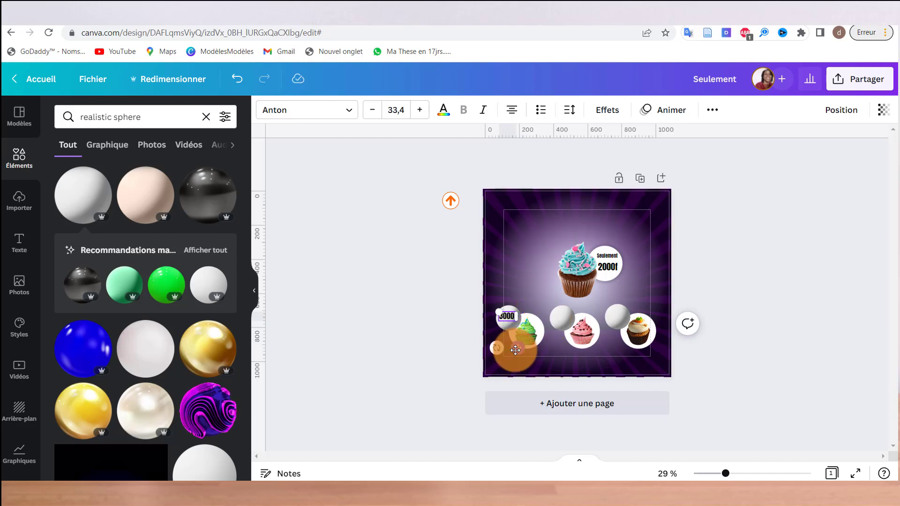
drag(515, 351, 516, 352)
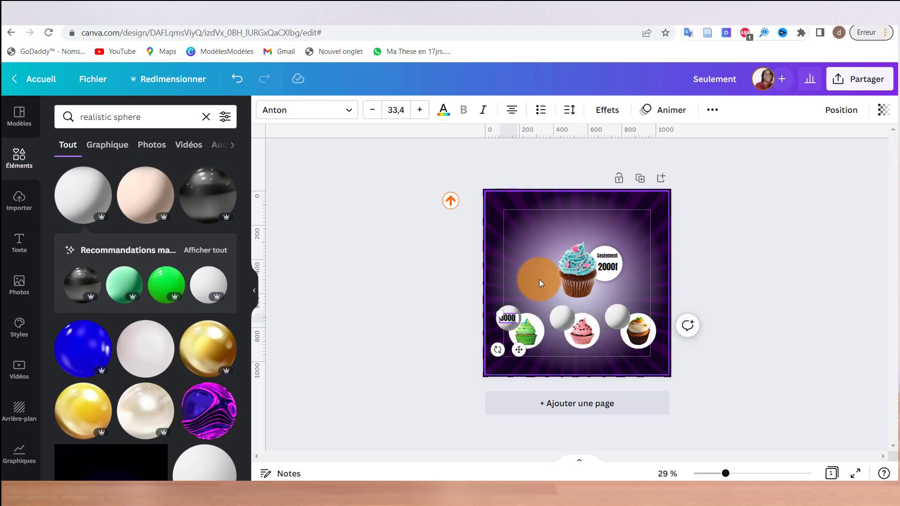
Place a copy of the "3000f" price on the pink cupcake's sphere and change it to "4000f".
click(508, 317)
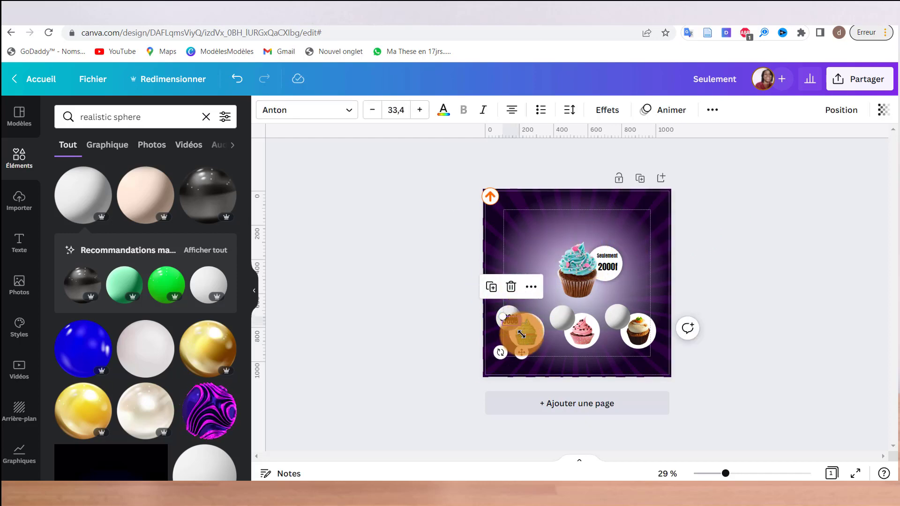
drag(518, 349, 573, 345)
click(558, 317)
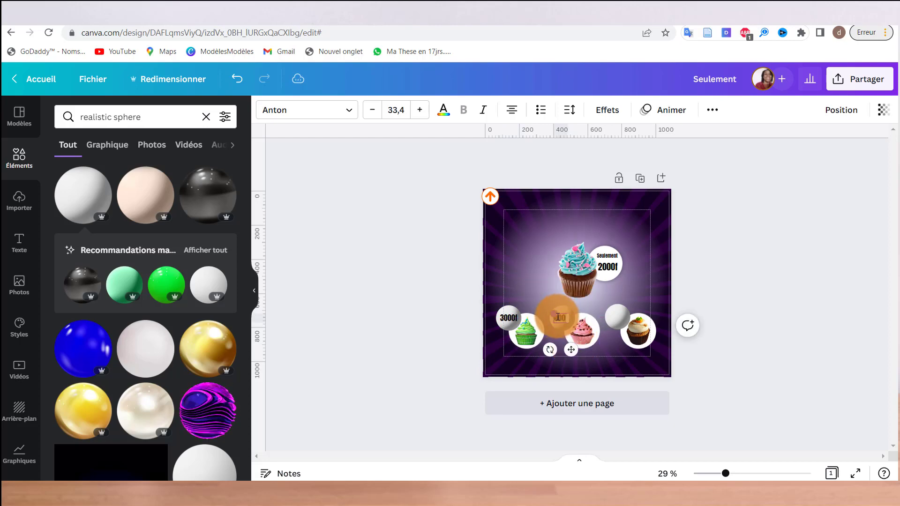
text(4)
click(602, 324)
click(560, 317)
Place a copy of the "4000f" price on the chocolate cupcake's sphere and change it to "5000f".
click(541, 288)
drag(575, 353, 625, 349)
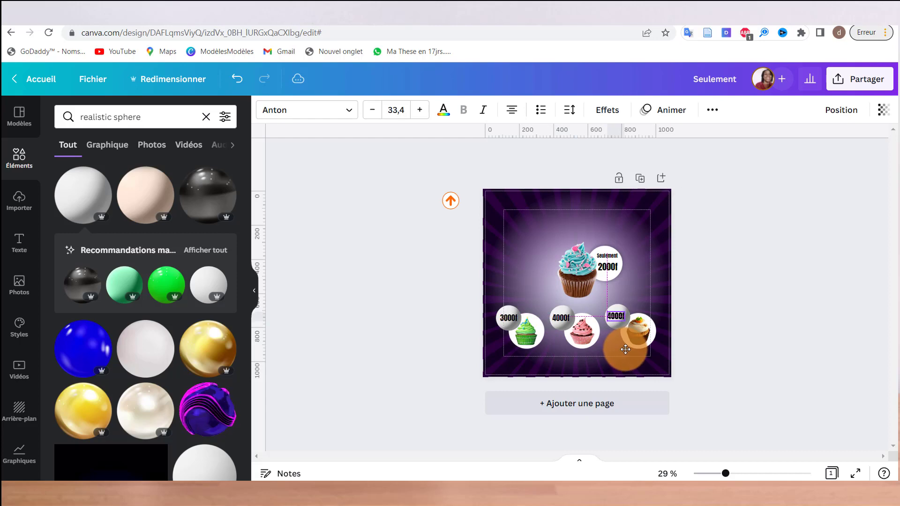
click(613, 319)
key(BackSpace)
text(5)
click(711, 271)
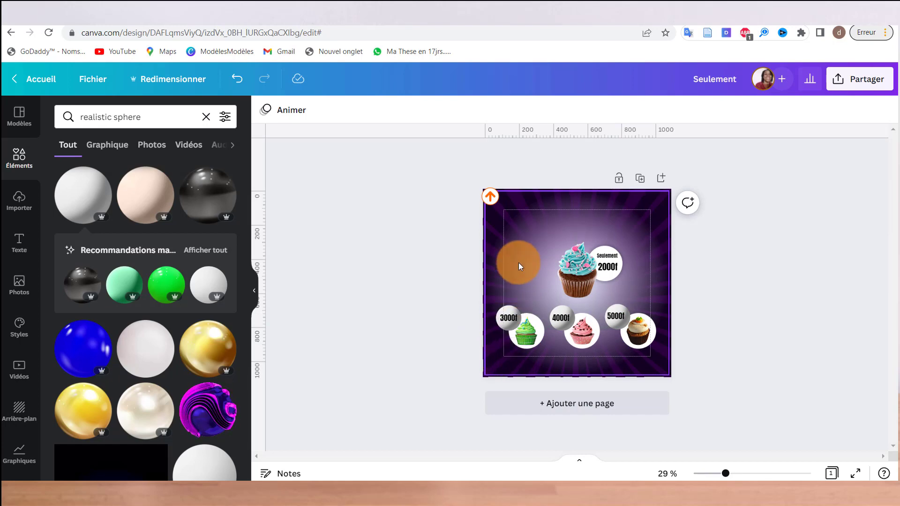
Add a new text in the Antonio Light font and replace its placeholder with "verdate".
key(t)
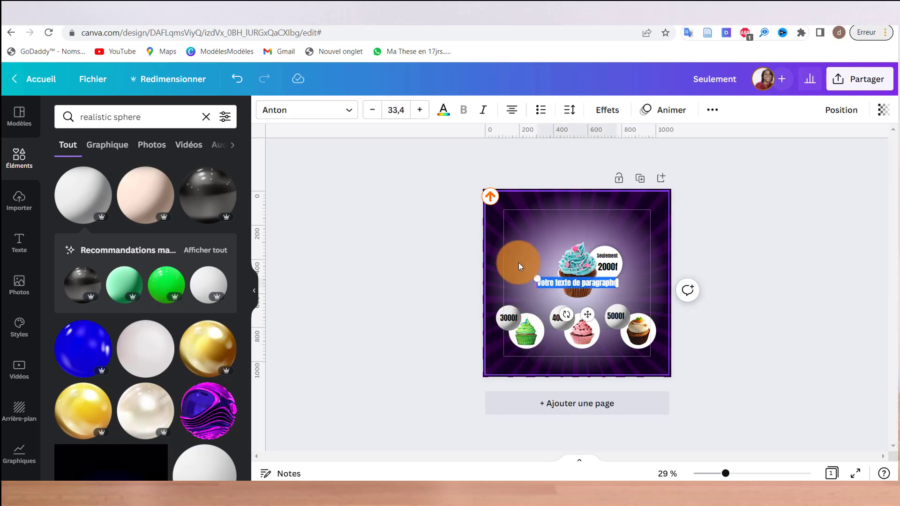
click(351, 110)
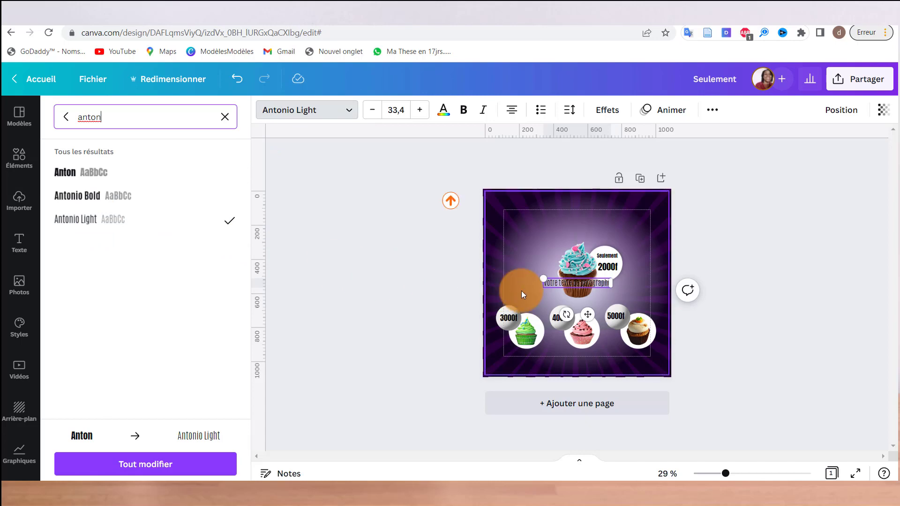
click(553, 283)
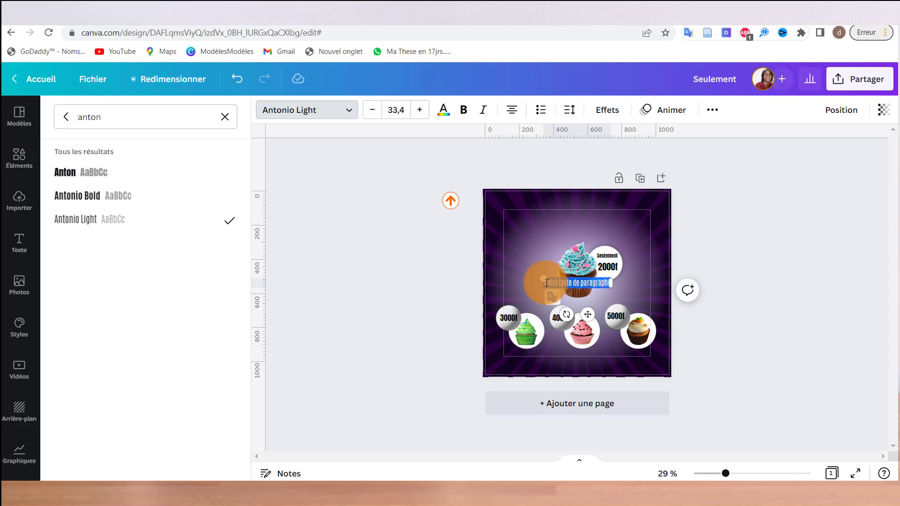
key(BackSpace)
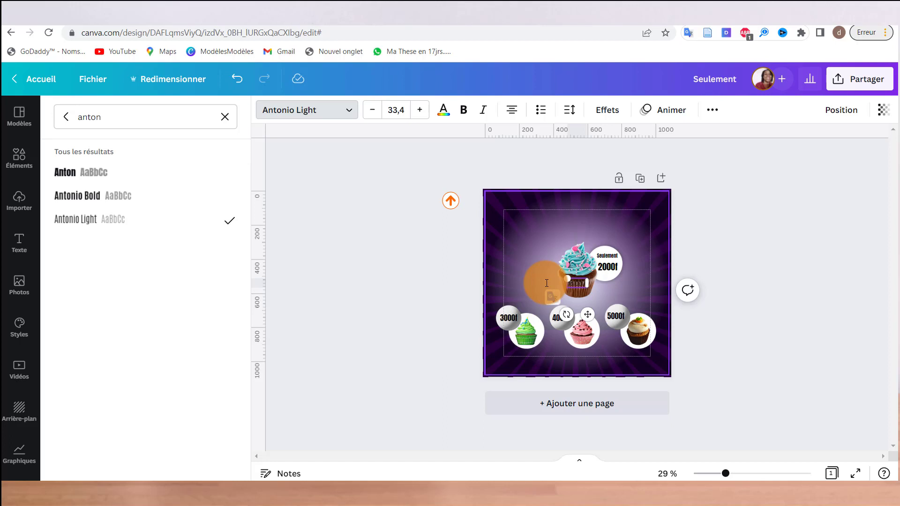
Colour the "verdate" label light grey and position it beneath the green cupcake's circle.
click(446, 116)
scroll(165, 369, down, 2)
drag(587, 314, 593, 402)
scroll(161, 325, up, 2)
click(195, 391)
Place a copy of the "verdate" label beneath the pink cupcake and replace its text with "Rose".
click(496, 332)
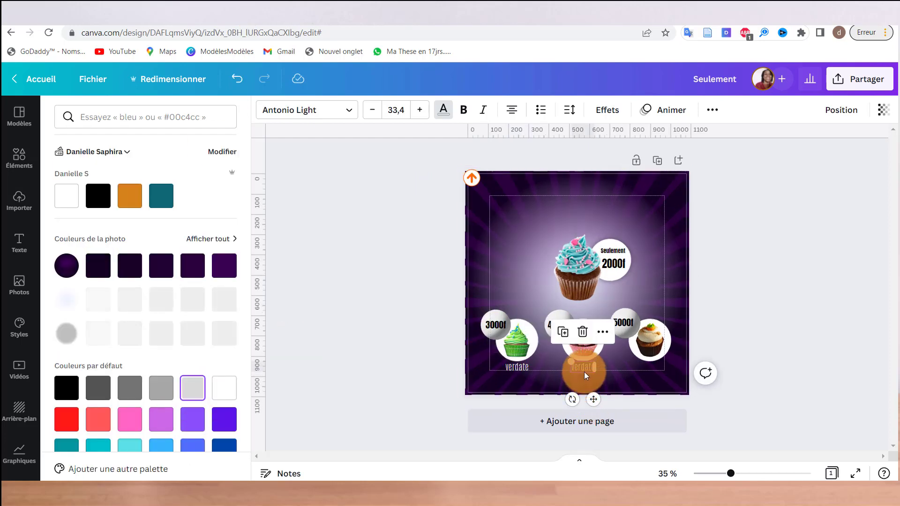
double_click(585, 369)
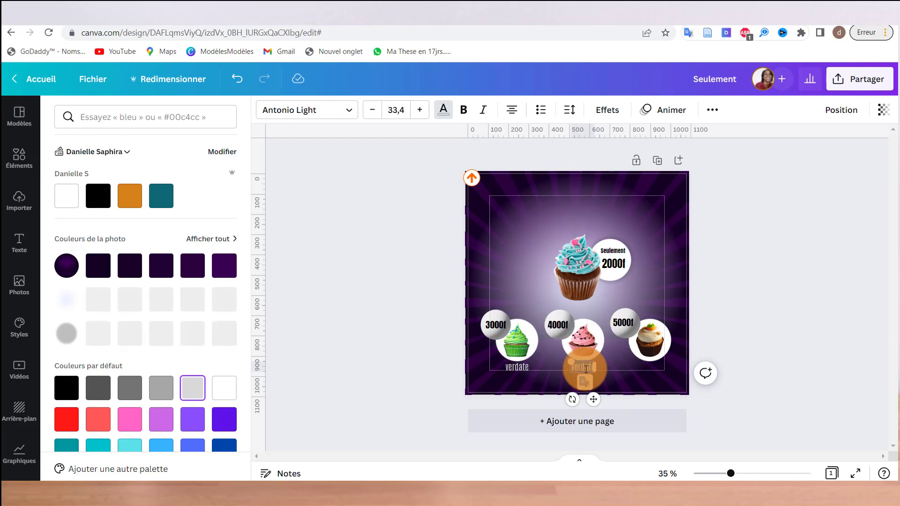
text(Rose)
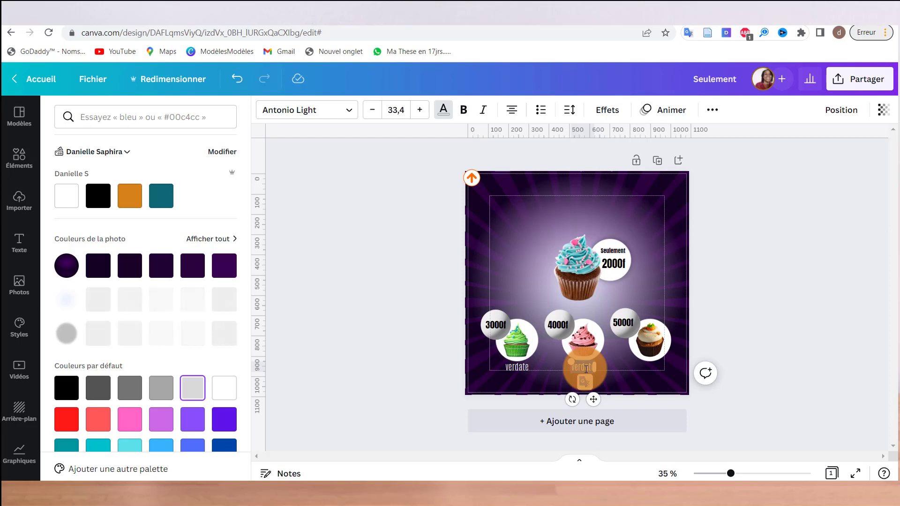
Place a copy of the "Rosy" label beneath the chocolate cupcake and replace its text with "vanille".
click(625, 377)
click(583, 368)
click(566, 332)
drag(598, 404, 661, 403)
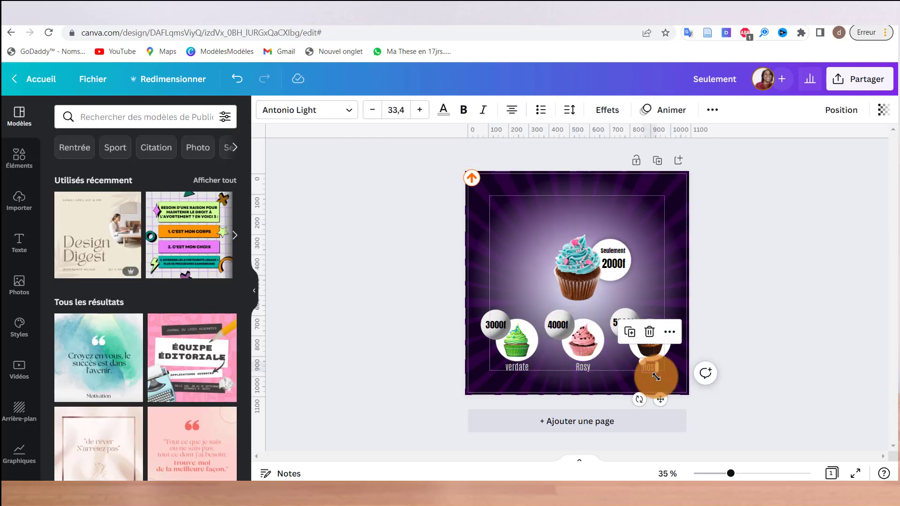
double_click(649, 367)
click(568, 296)
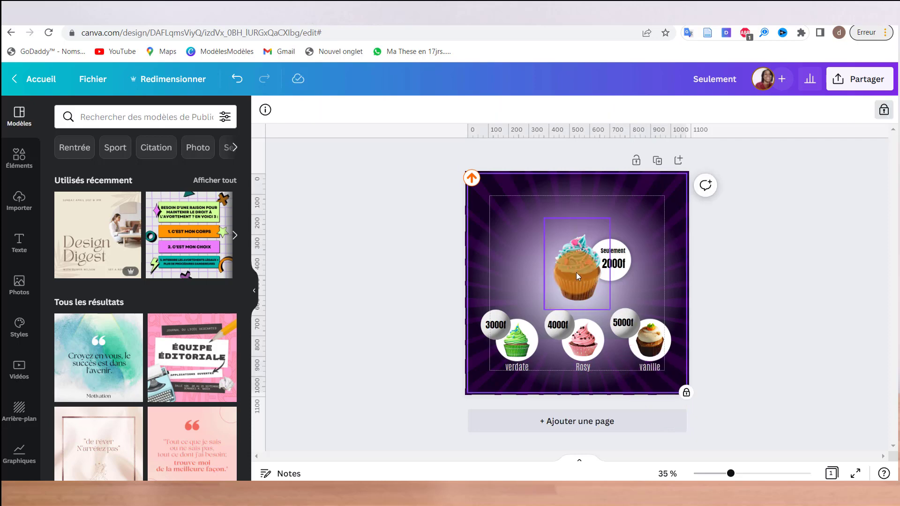
Find a "shadow" graphic among the elements, insert it, shrink it and place it under the base of the large blue cupcake.
click(577, 274)
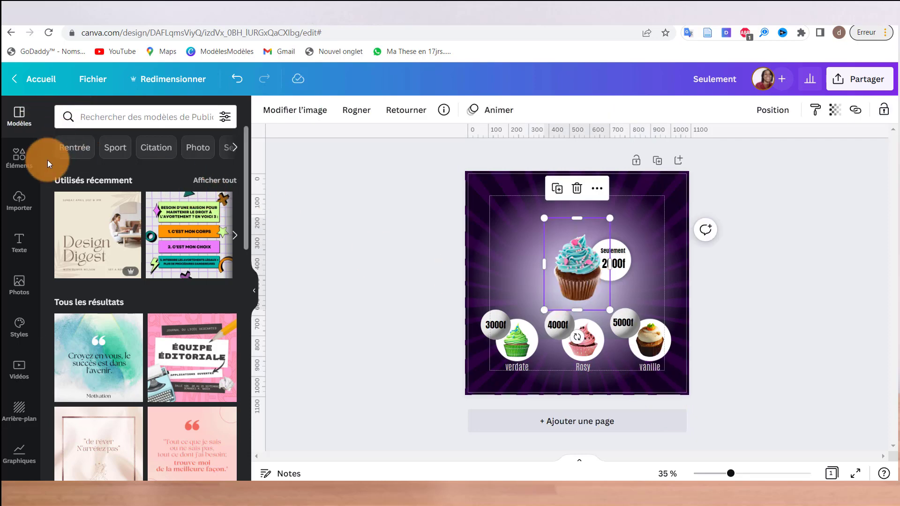
click(15, 159)
click(101, 115)
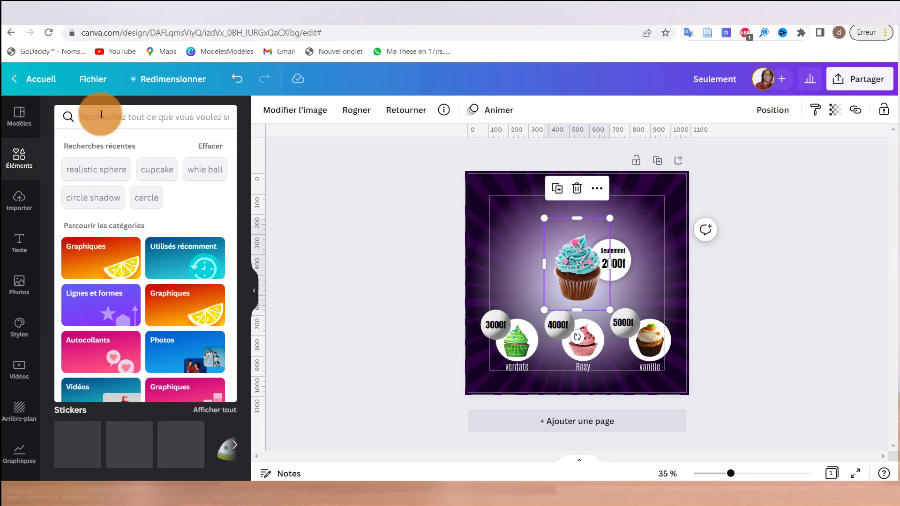
text(shad)
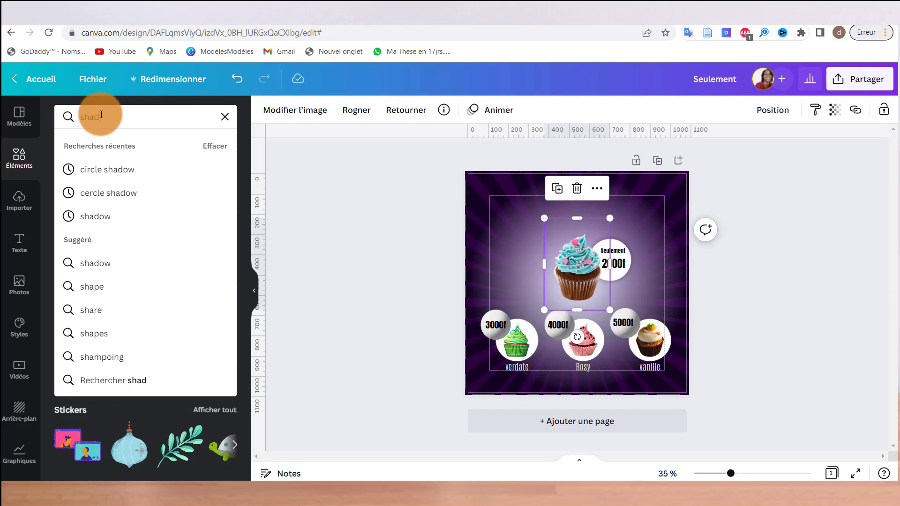
text(ow)
key(Return)
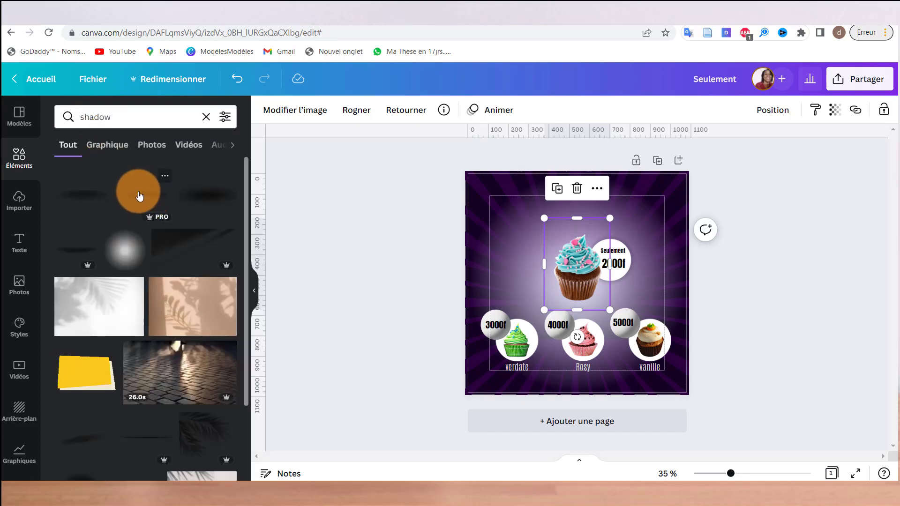
click(139, 196)
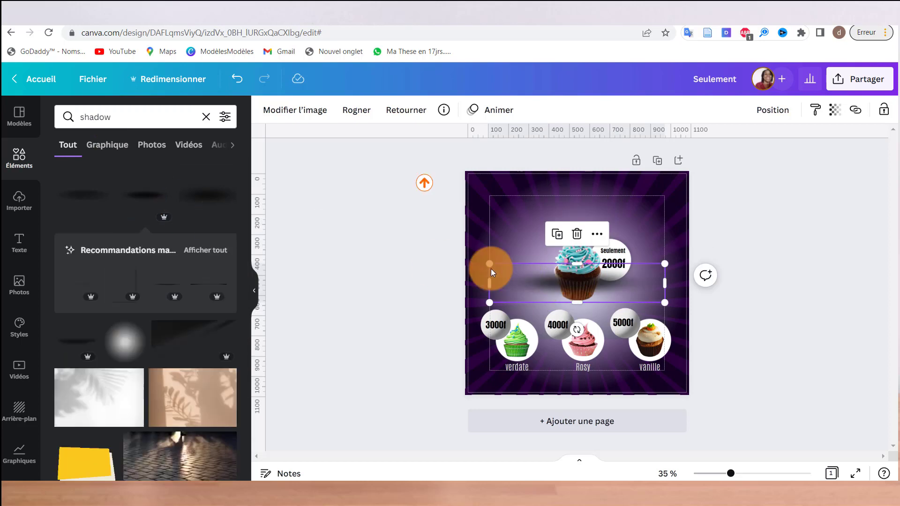
drag(491, 272, 542, 293)
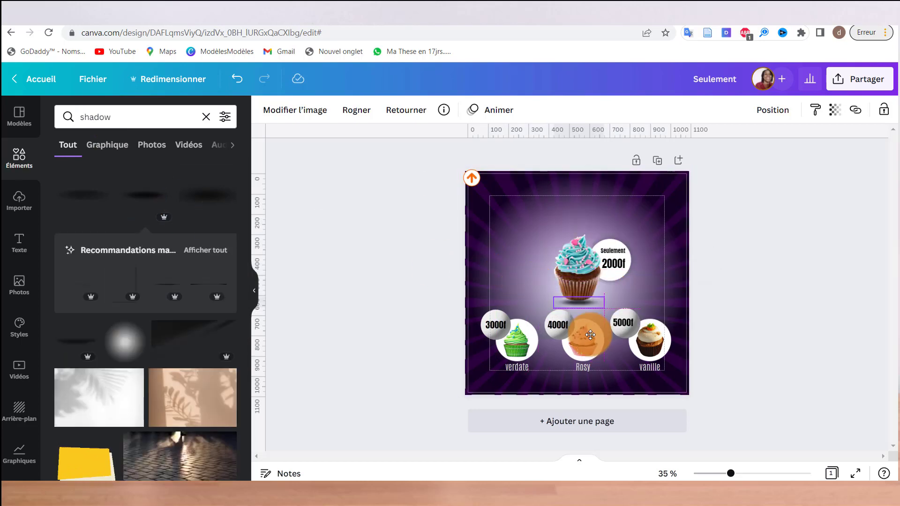
click(207, 281)
click(470, 376)
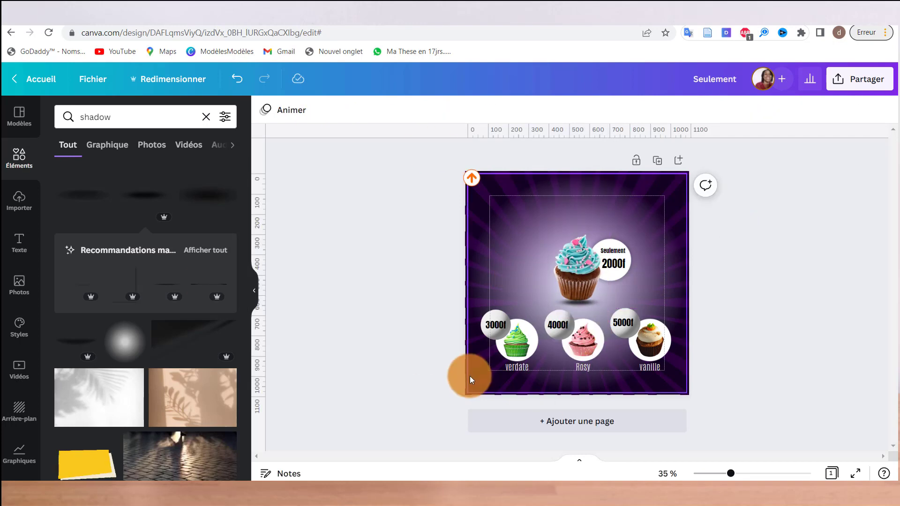
Add a new text reading "lepalaisducupcke", colour it white and place it below the "verdate" label.
key(t)
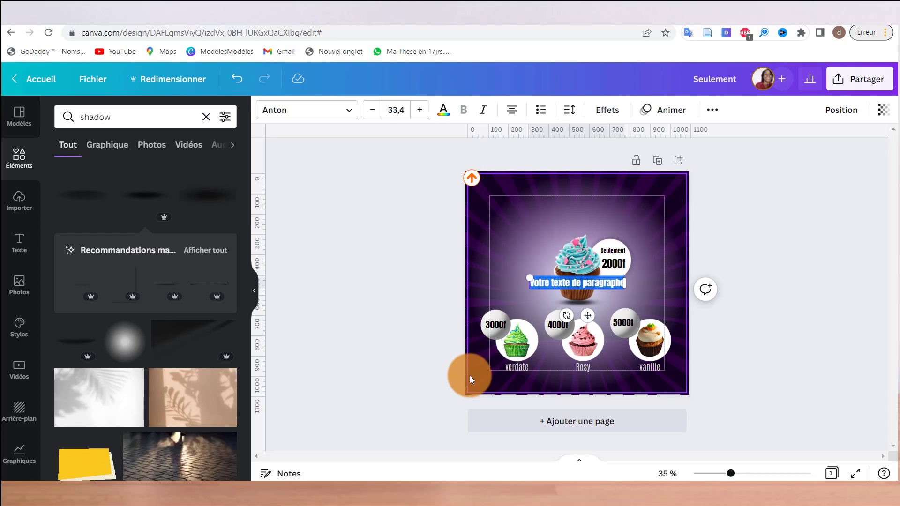
text(lepalaisducupcke)
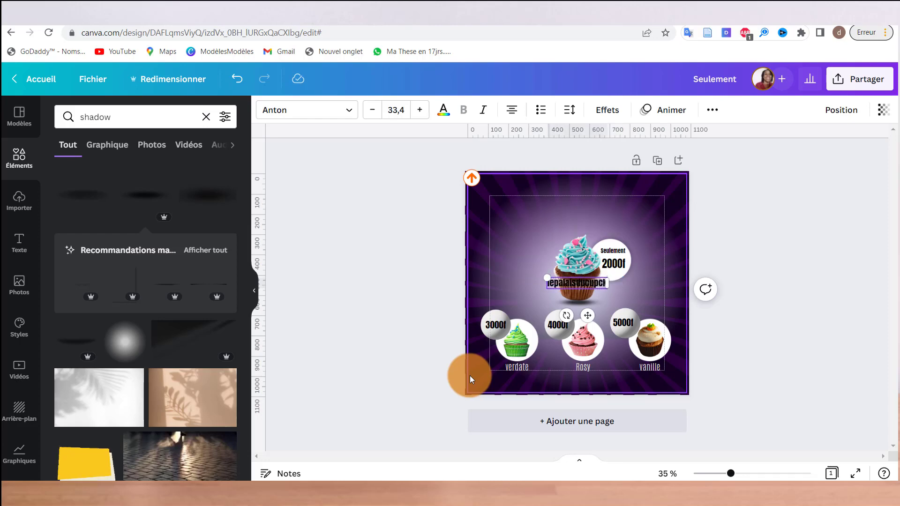
click(441, 112)
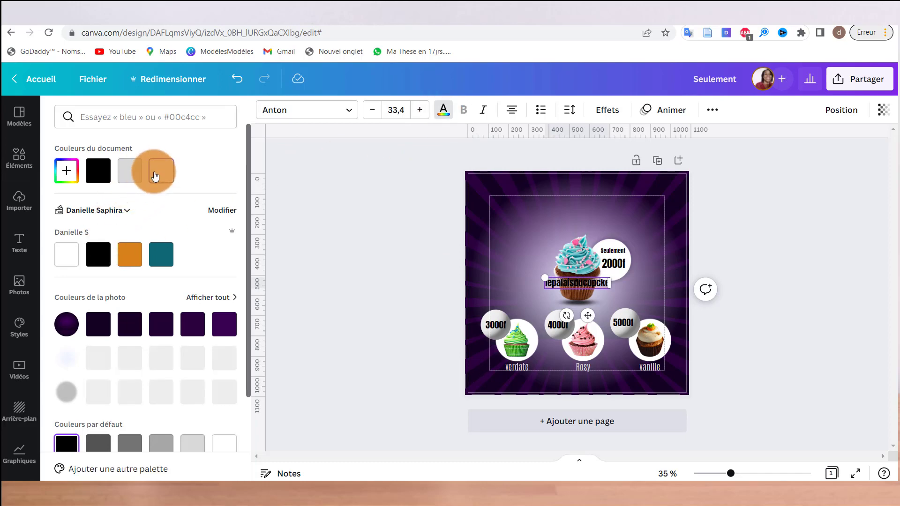
click(157, 171)
drag(587, 316, 526, 410)
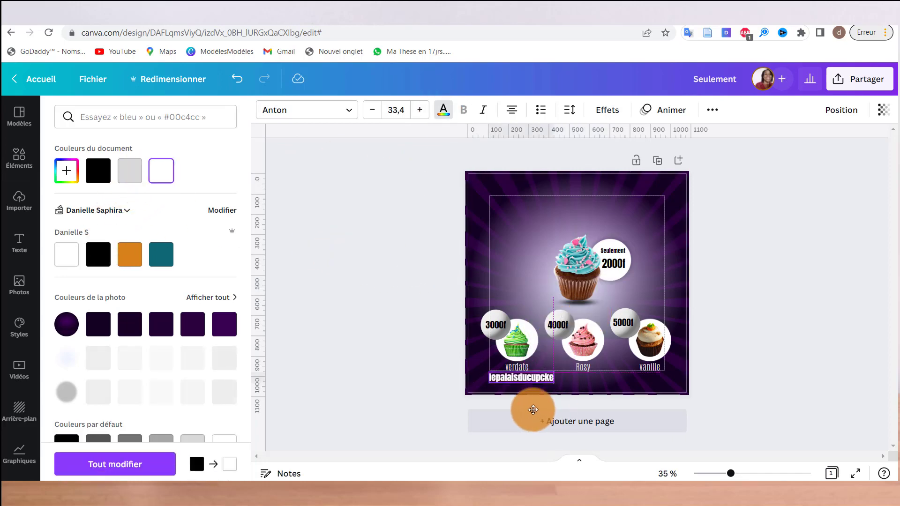
Try an Antonio font on the "lepalaisducupcke" text and return it to Anton.
click(345, 111)
click(111, 115)
text(antonio)
click(75, 196)
key(BackSpace)
key(BackSpace)
click(66, 172)
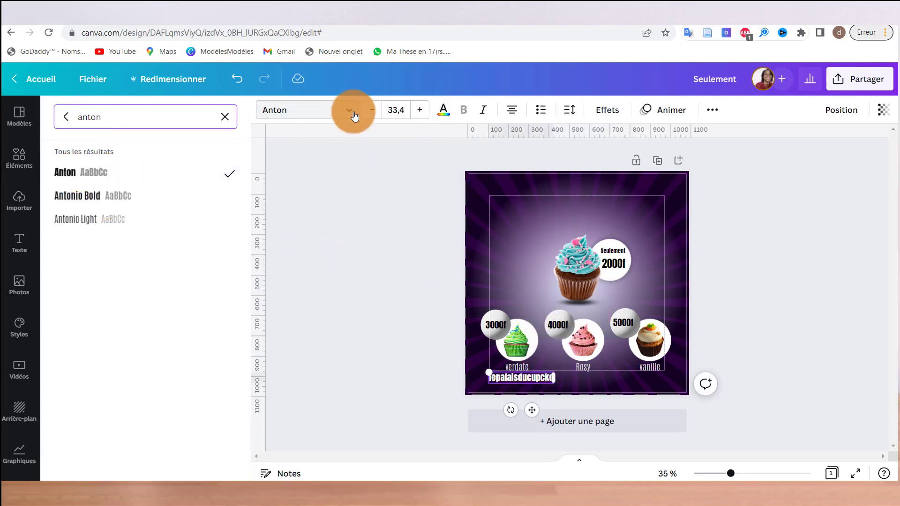
Set the "lepalaisducupcke" text in the Raleway Heavy font and adjust its position under the green cupcake.
click(218, 118)
text(raleway heavy)
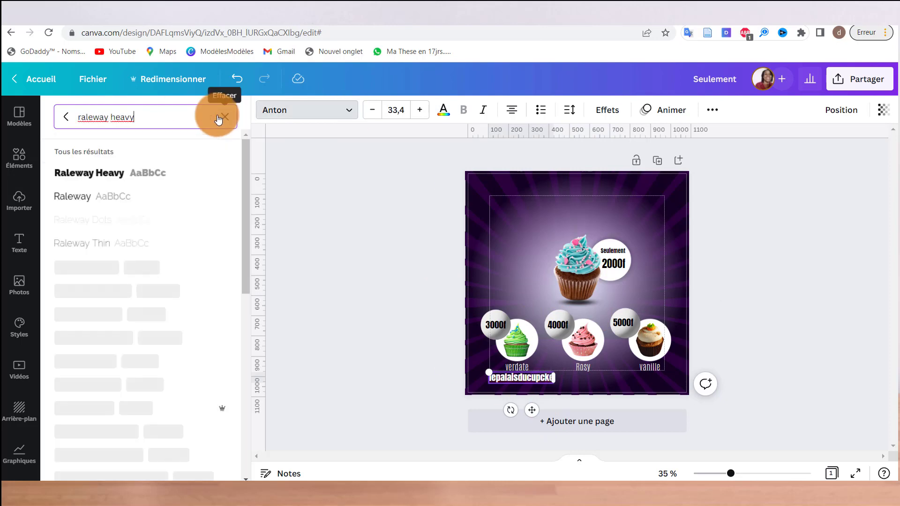
click(131, 195)
click(89, 173)
drag(532, 408, 537, 409)
Search the elements for "facebook" and insert the outlined circular Facebook logo.
click(19, 158)
drag(123, 118, 74, 132)
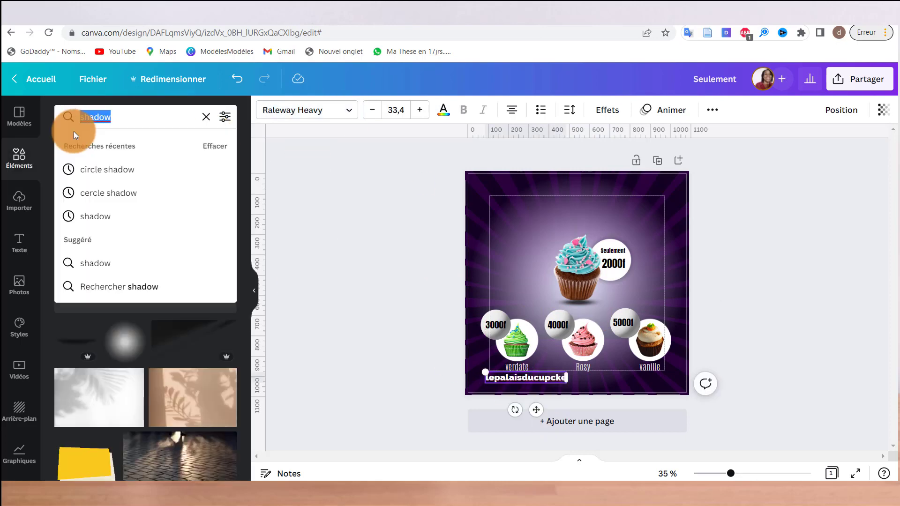
text(faceb)
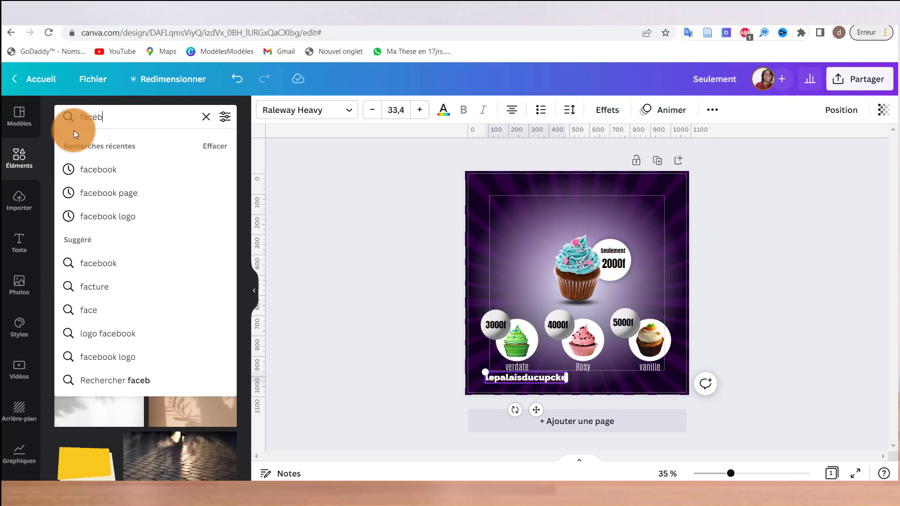
text(ook)
key(Return)
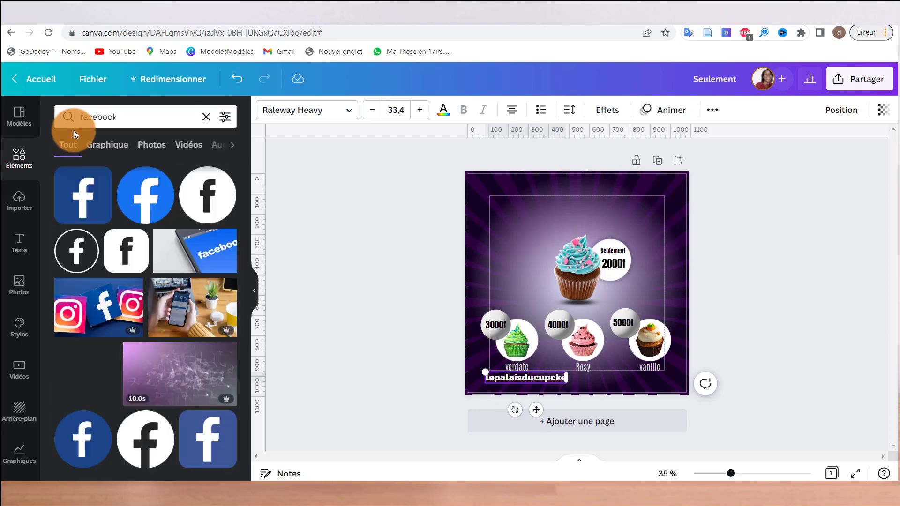
click(80, 251)
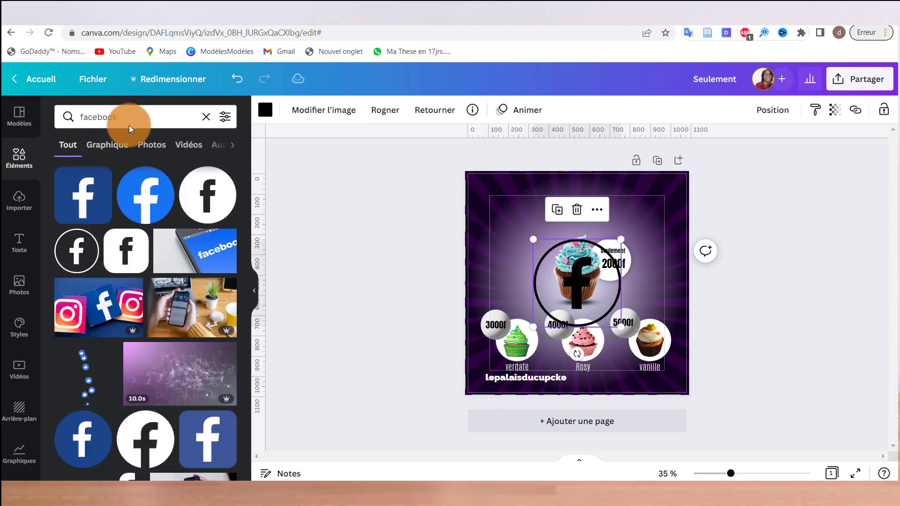
Search the elements for "instagram", insert the outlined circular Instagram logo and offset it from the Facebook logo.
click(128, 120)
text(instagram)
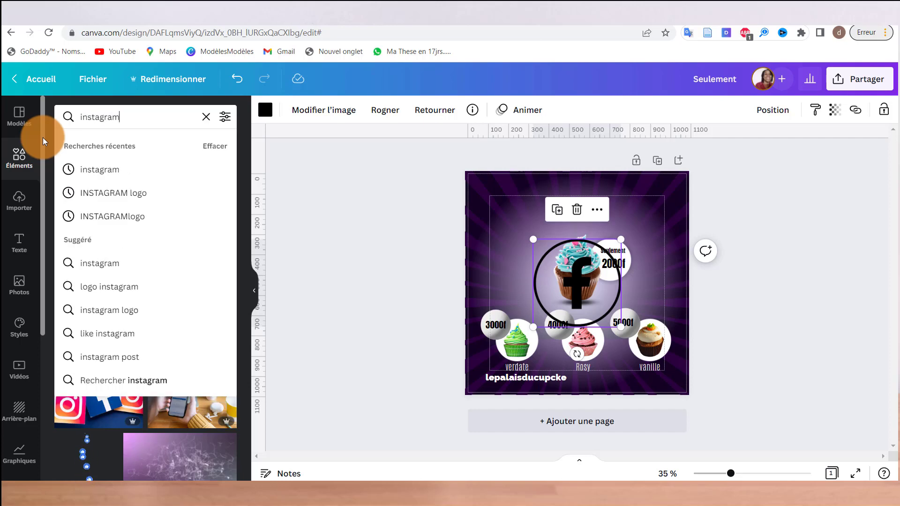
key(Return)
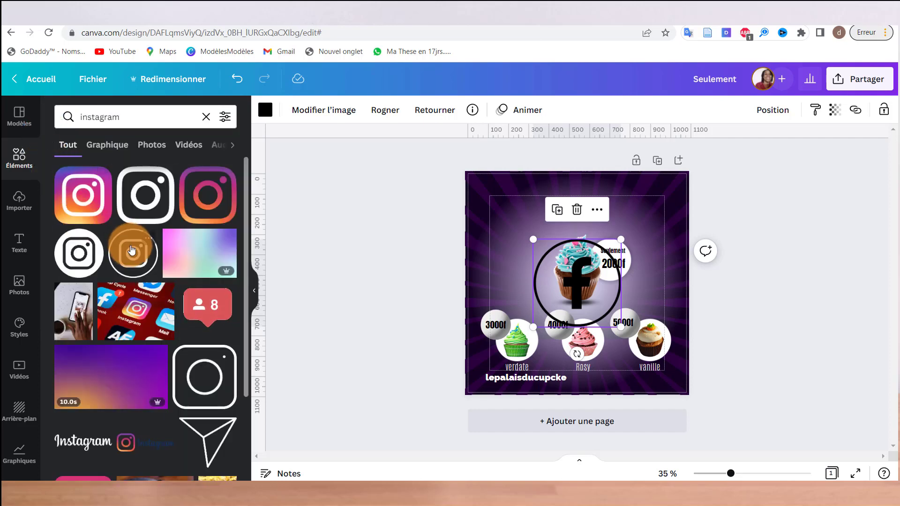
click(132, 251)
drag(585, 288, 533, 307)
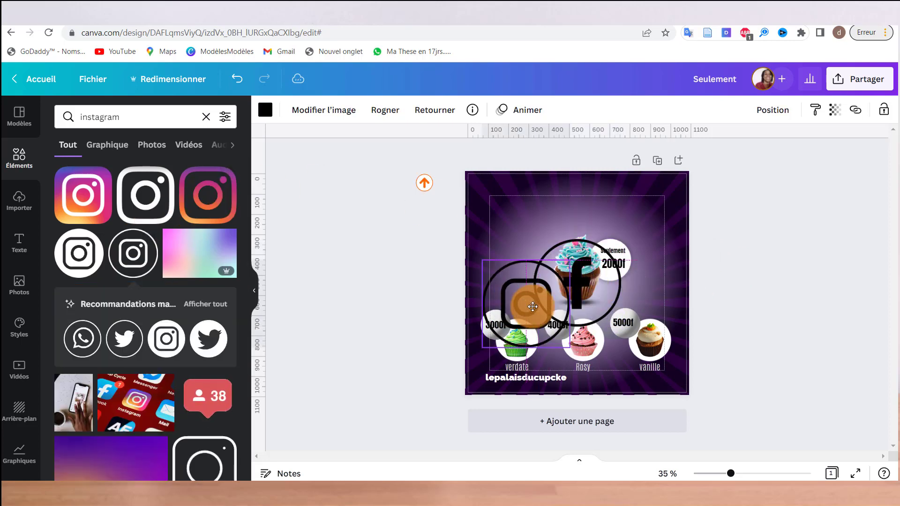
Shrink the Facebook and Instagram logos together to small icons and align them just after the "lepalaisducupcke" text.
click(603, 298)
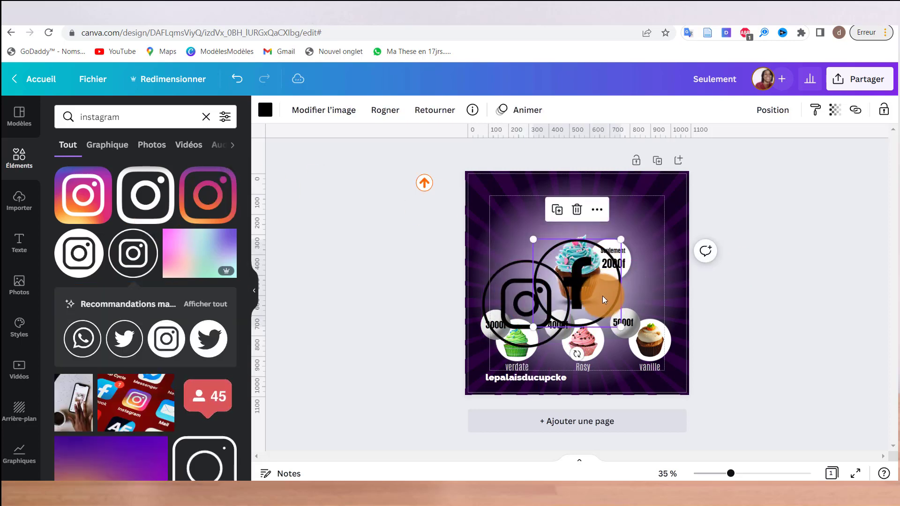
shift+click(501, 294)
drag(482, 347, 597, 257)
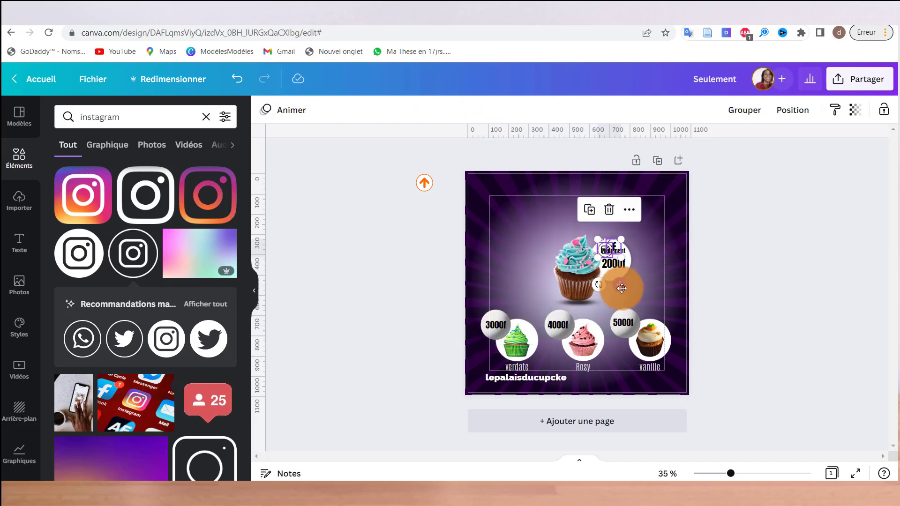
drag(621, 288, 570, 369)
click(748, 473)
scroll(623, 362, down, 2)
drag(598, 396, 598, 370)
click(728, 474)
Recolour the small social media icons pink.
click(583, 370)
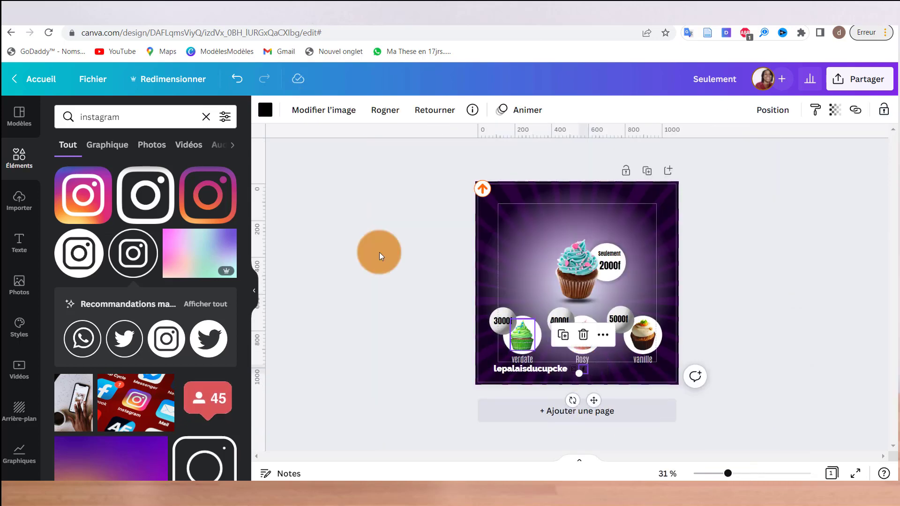
click(265, 110)
scroll(129, 328, down, 3)
click(129, 363)
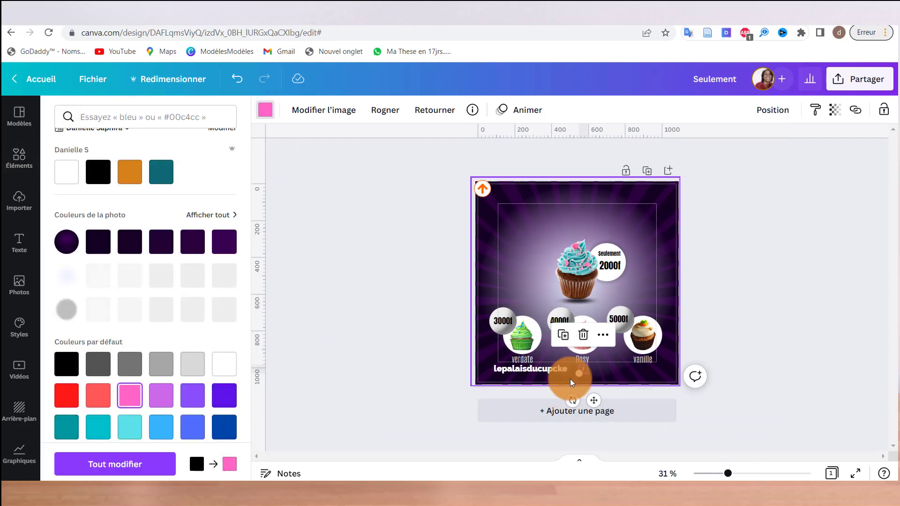
Duplicate the "lepalaisducupcke" text, replace the copy with a placeholder phone number and place it below the "vanille" label.
click(526, 368)
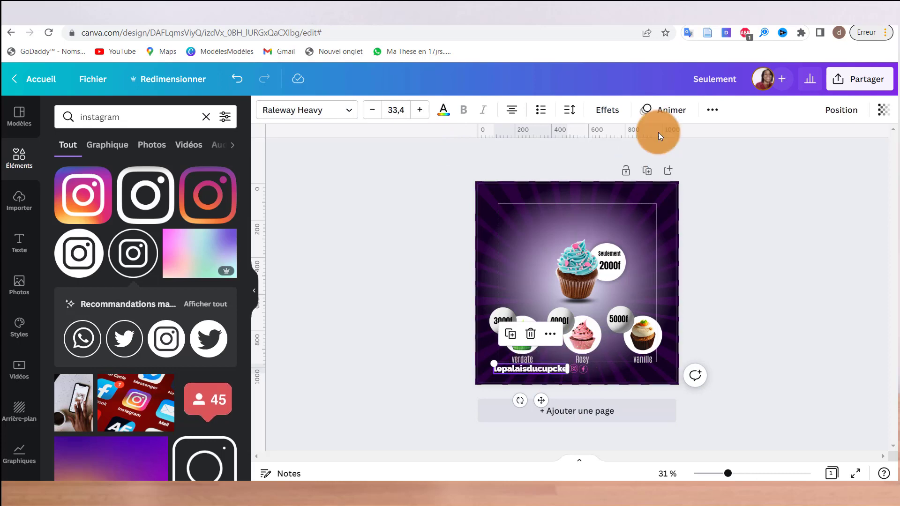
click(712, 112)
click(511, 335)
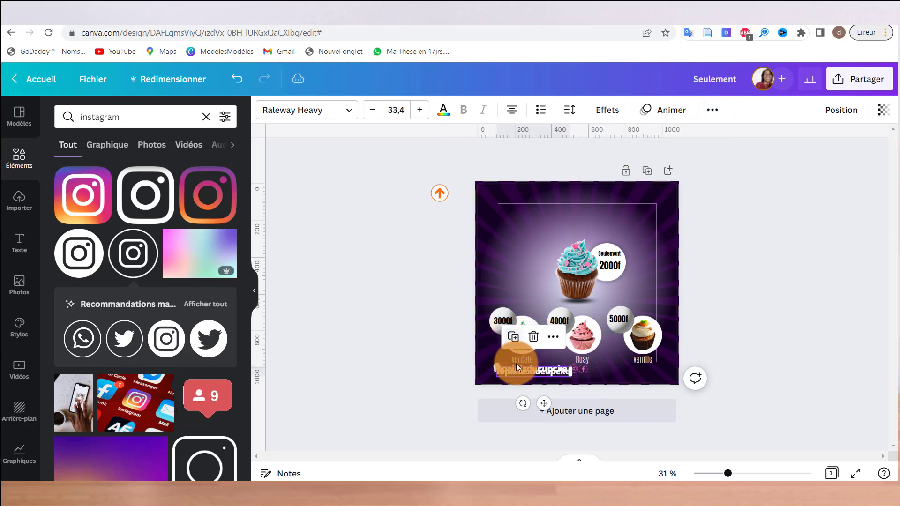
double_click(517, 370)
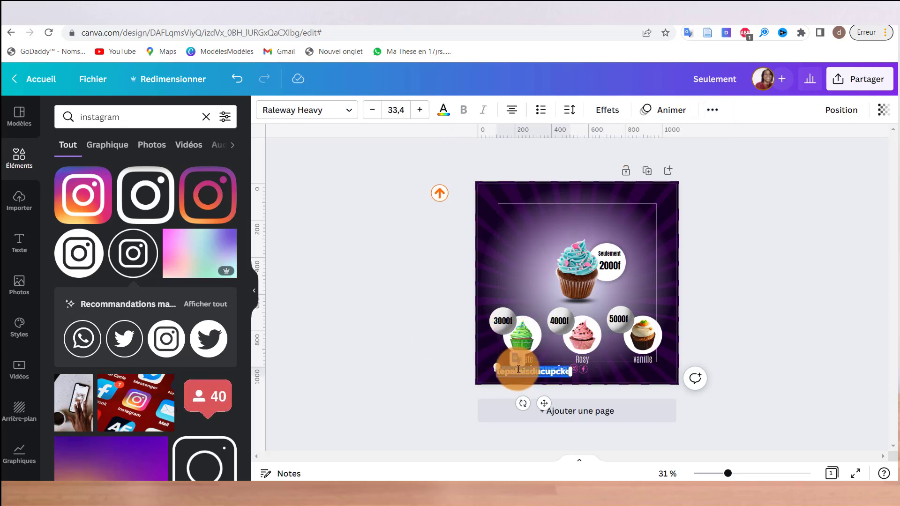
key(BackSpace)
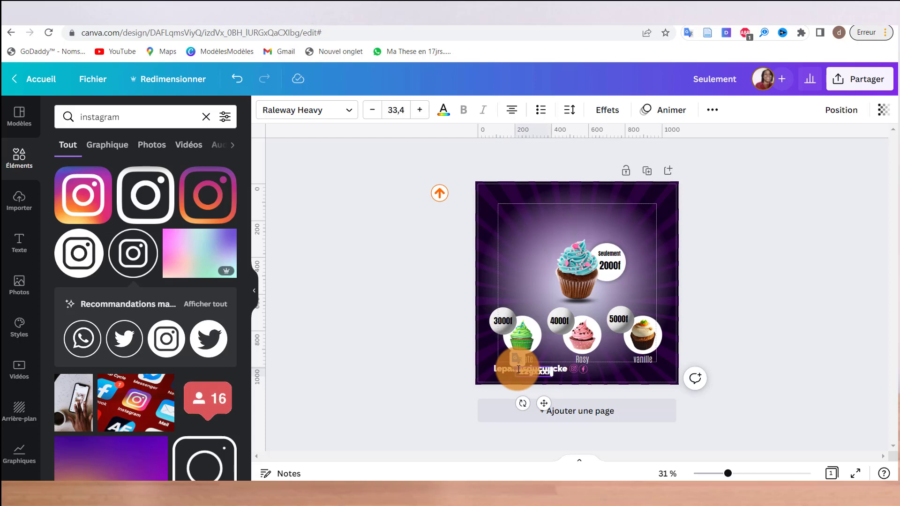
drag(543, 403, 642, 402)
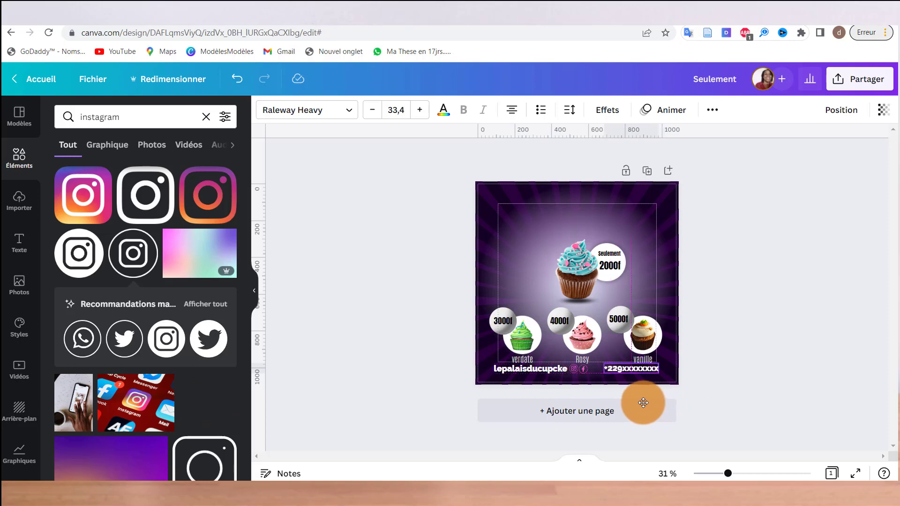
Reduce the "lepalaisducupcke" font size, move the social icons closer to it, and set the phone number text to size 28,4.
click(525, 370)
click(372, 110)
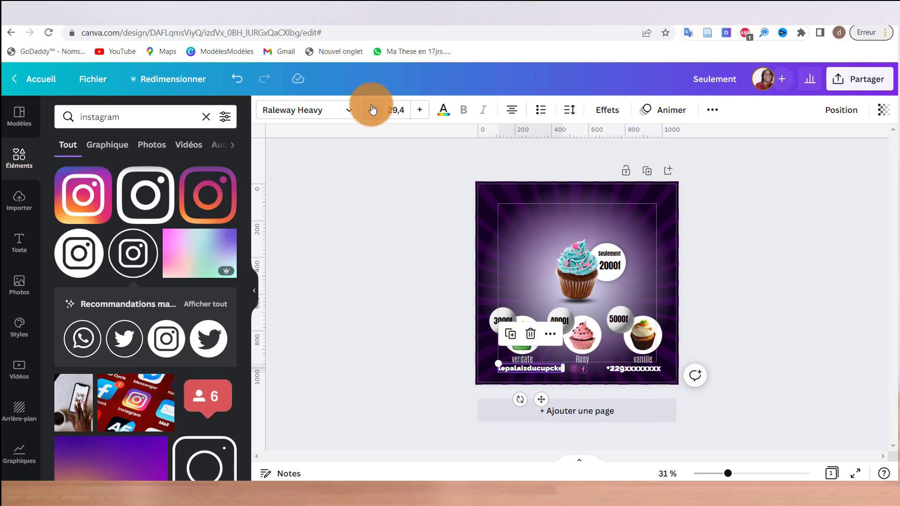
click(575, 370)
drag(575, 369, 580, 399)
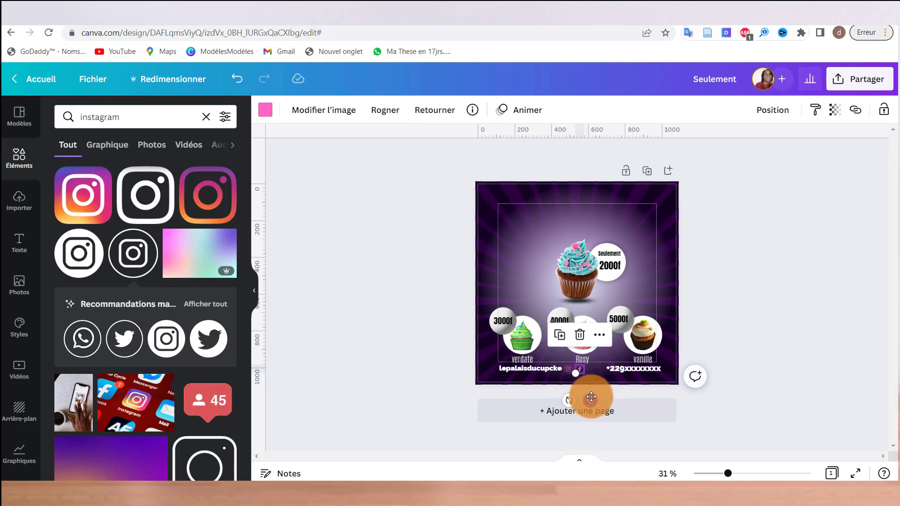
click(634, 370)
click(373, 112)
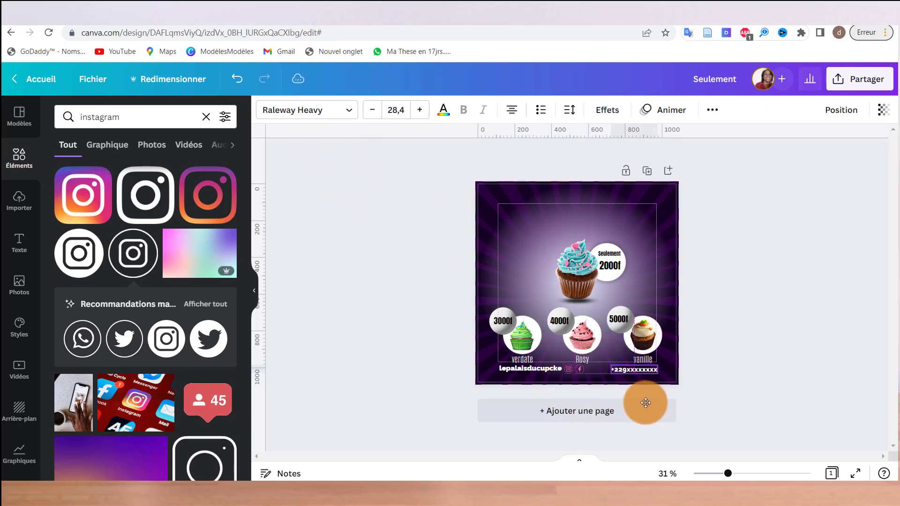
Search the elements for "whatsapp", add the green WhatsApp logo, shrink it to a small icon and place it just before the phone number.
click(58, 123)
text(whatsapp)
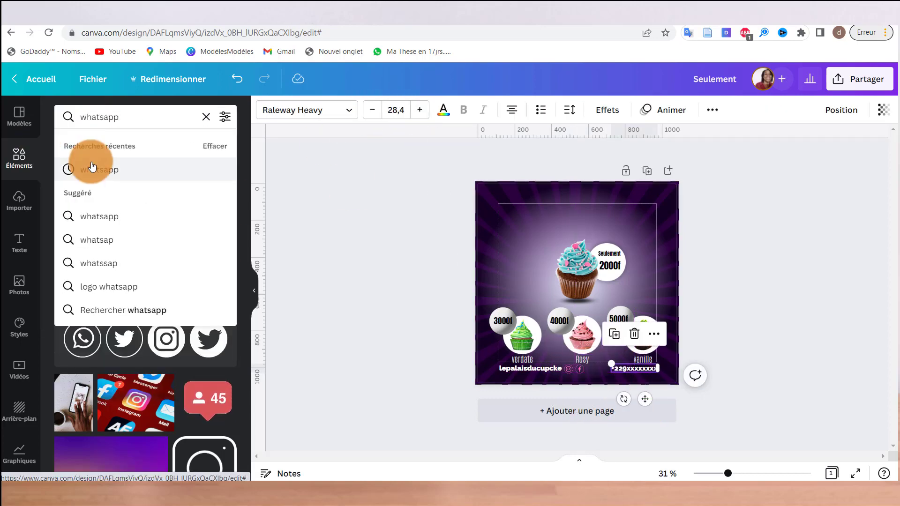
click(91, 167)
click(87, 195)
drag(616, 243, 571, 318)
drag(556, 355, 615, 407)
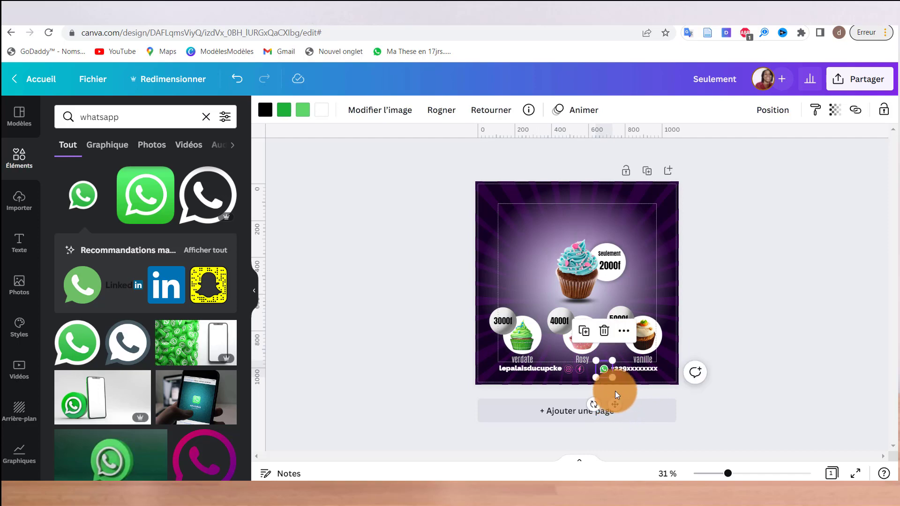
Replace the green WhatsApp icon with the purple-pink WhatsApp logo, shrunk to a small icon just before the phone number.
scroll(177, 336, down, 4)
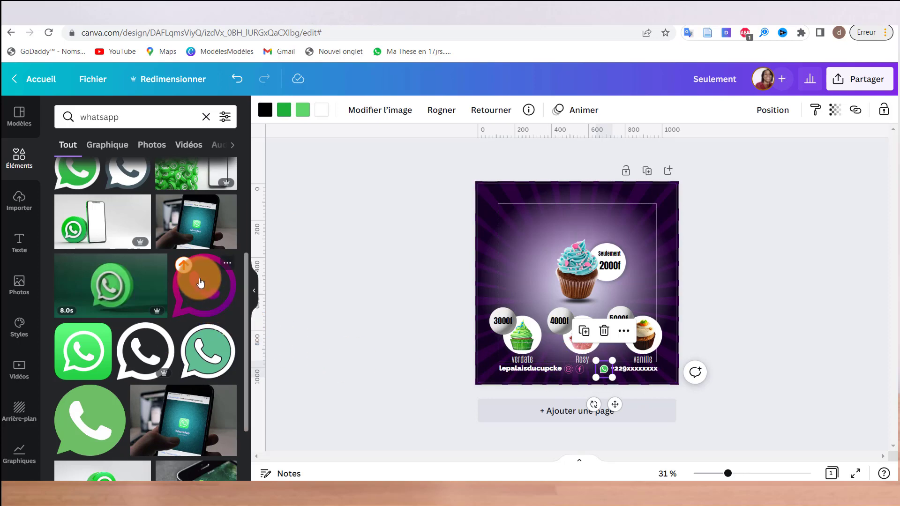
click(200, 282)
drag(623, 225, 602, 370)
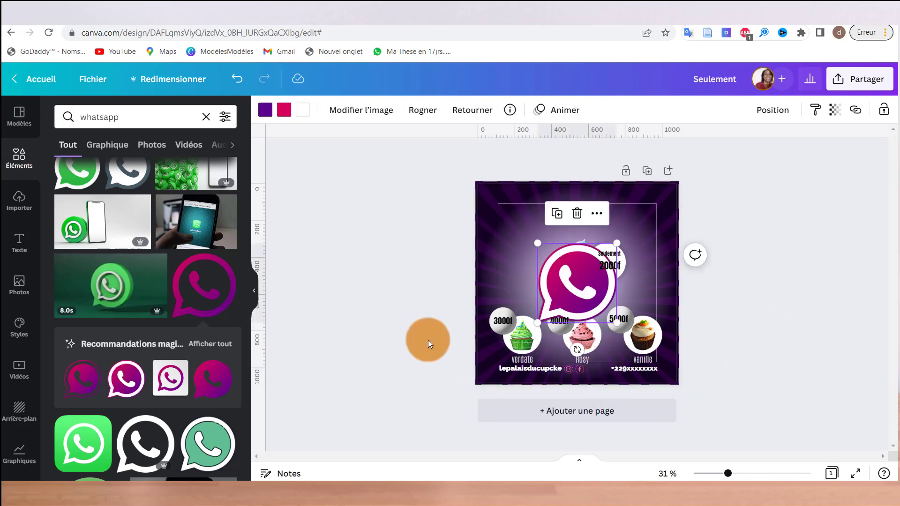
drag(428, 340, 557, 320)
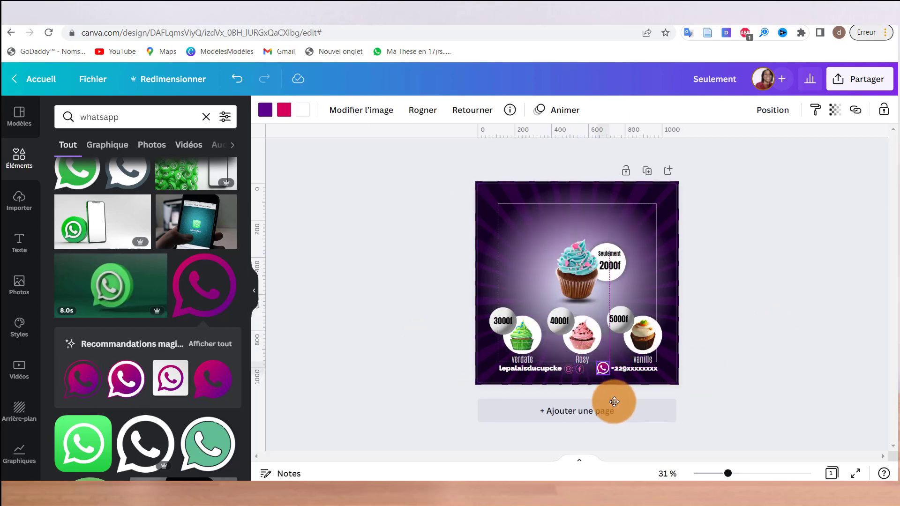
drag(612, 400, 613, 403)
click(809, 325)
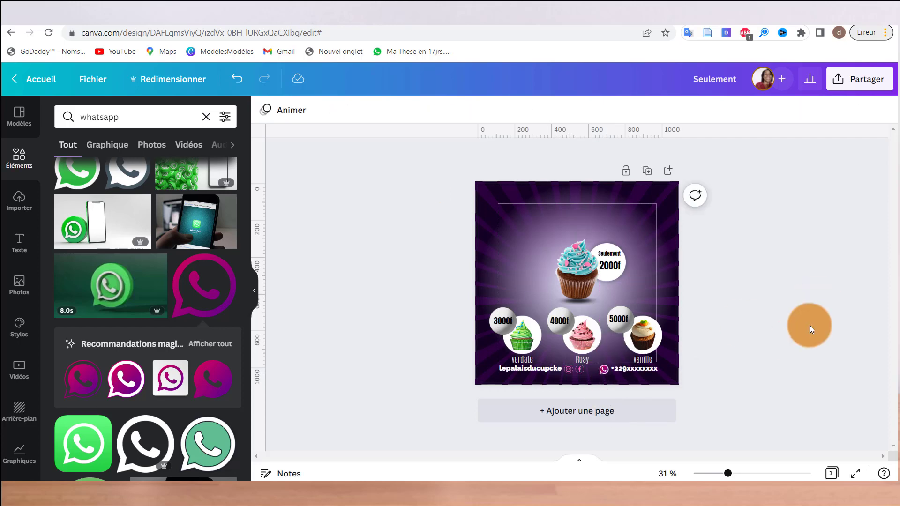
Add a second blank page and insert a text reading "Cupcake" on it.
scroll(761, 412, down, 3)
mouse_move(728, 473)
mouse_down()
mouse_move(749, 473)
mouse_move(730, 473)
mouse_up()
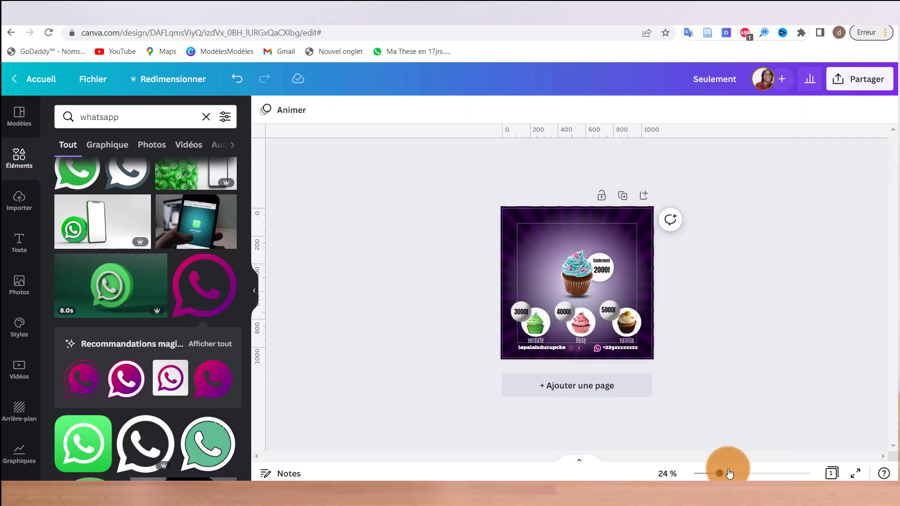
click(728, 473)
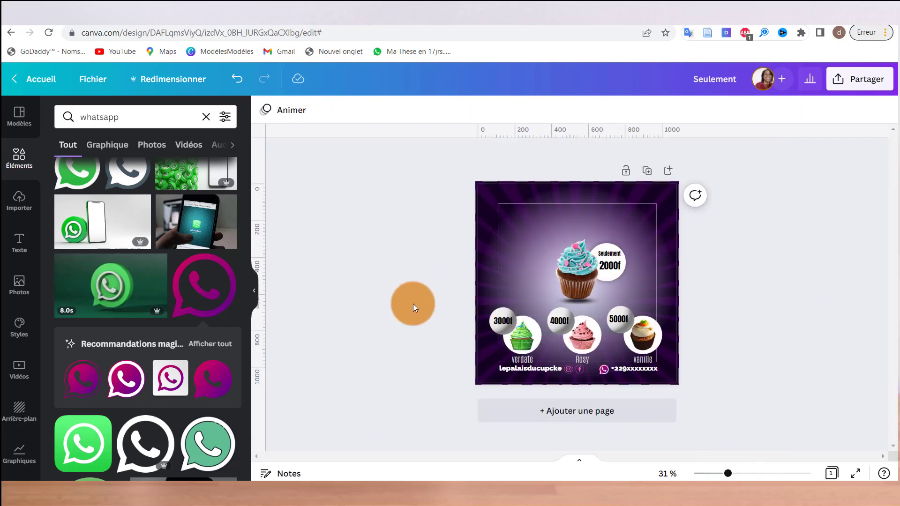
click(570, 415)
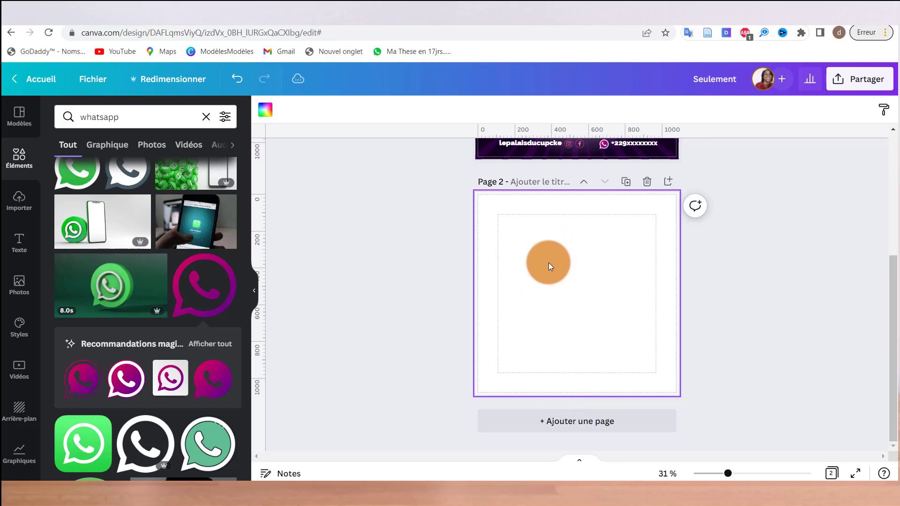
key(c)
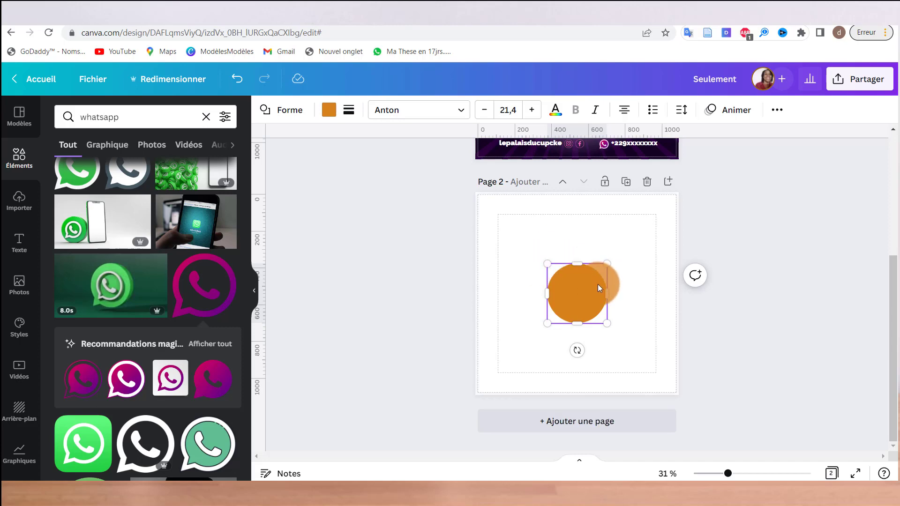
key(Delete)
text(tre texte de paragraphe)
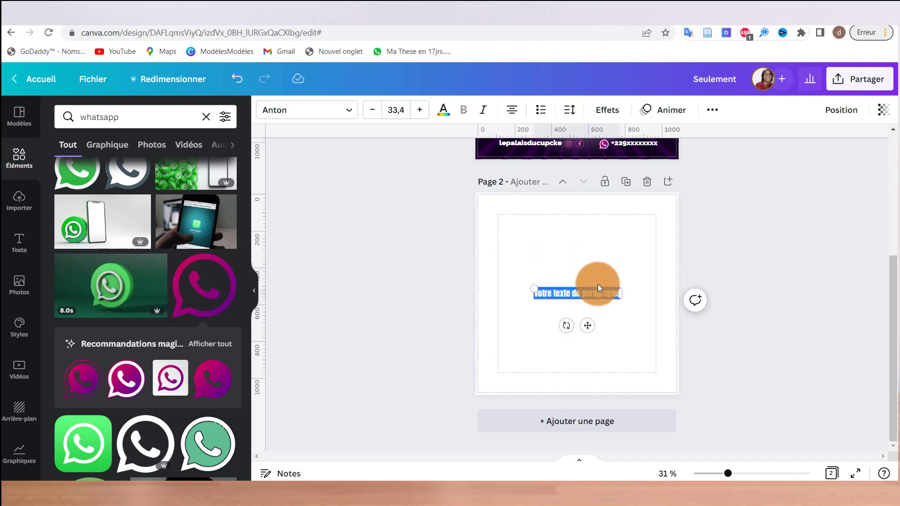
text(cupc)
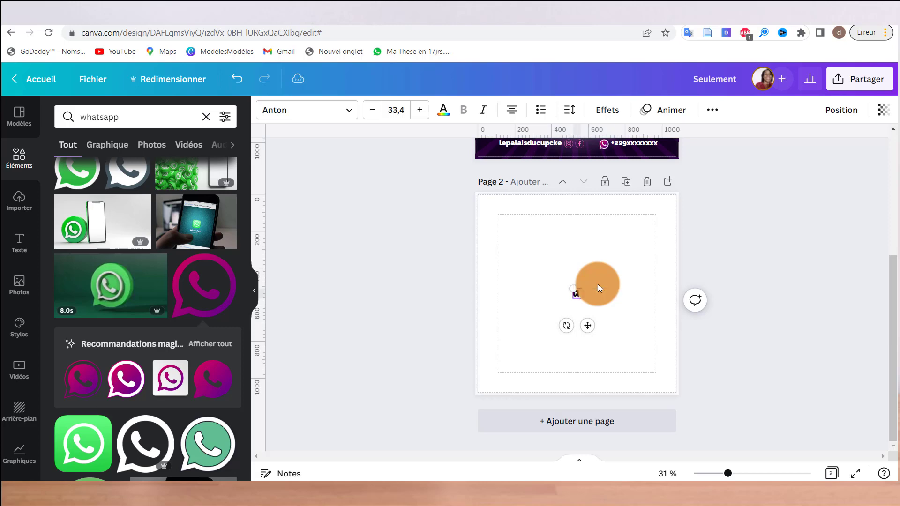
text(ake)
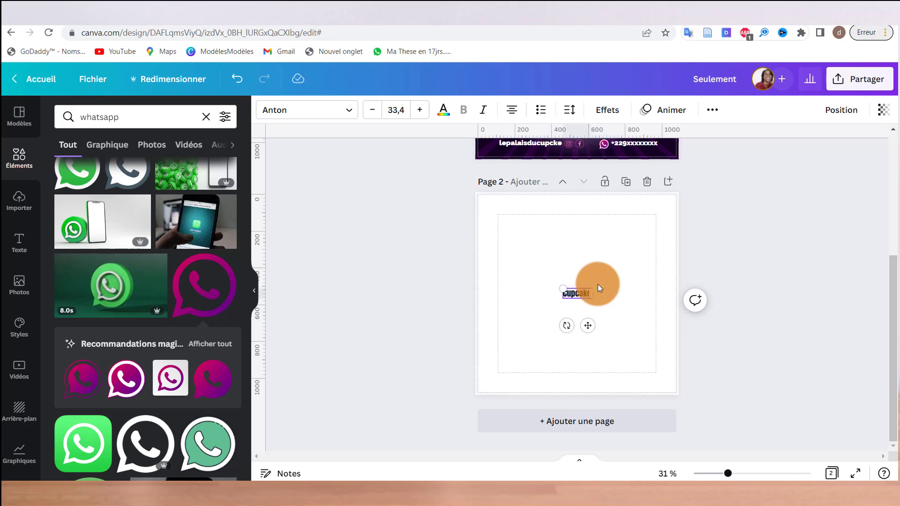
Enlarge the "Cupcake" text to size 122, centre it on page 2 and set its font to Raleway Heavy.
drag(563, 288, 487, 270)
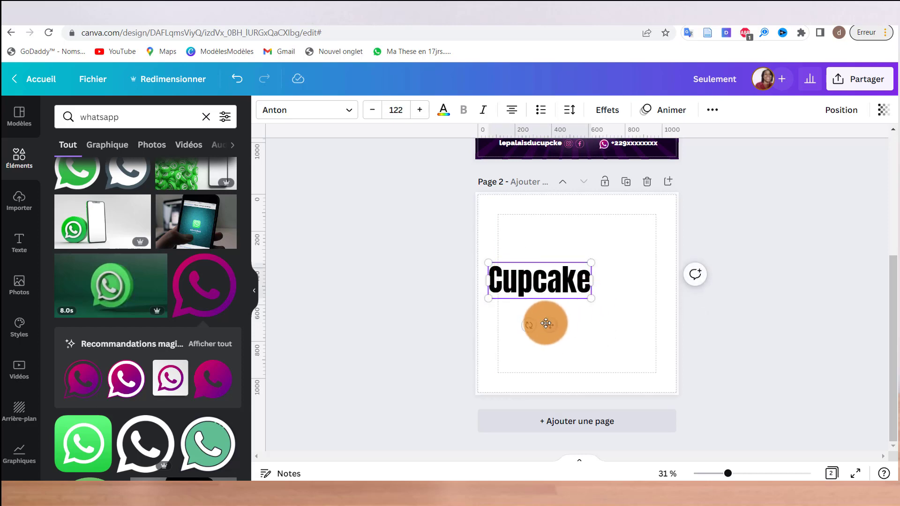
drag(563, 331, 587, 338)
click(354, 110)
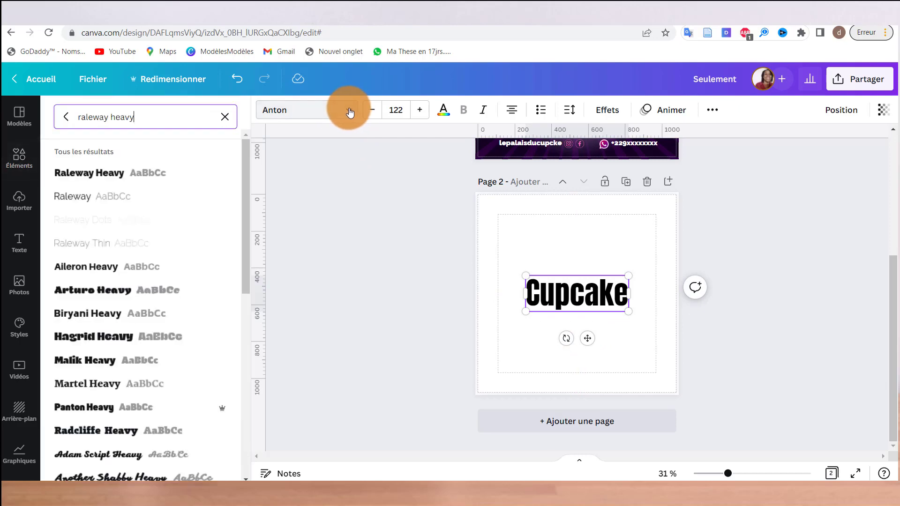
click(178, 174)
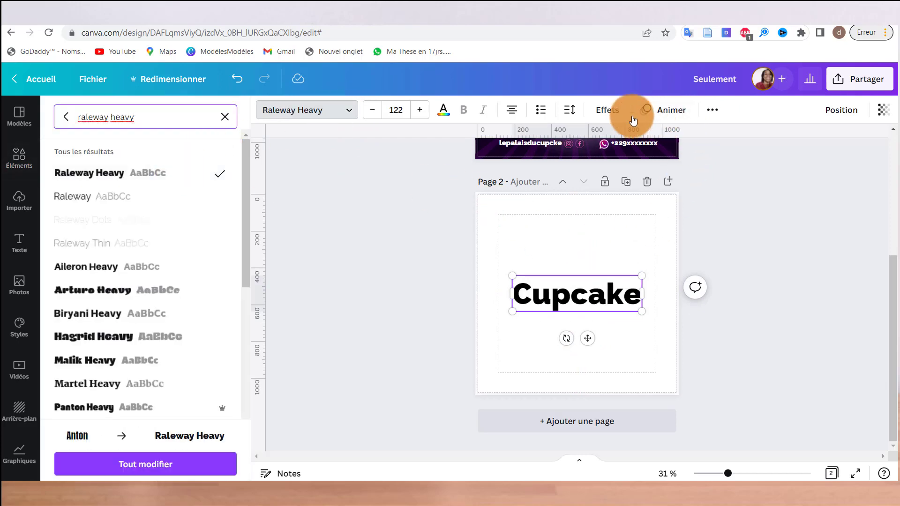
Apply the Courber shape to the "Cupcake" text with a curve of 69 and set its letter spacing to 41.
click(606, 110)
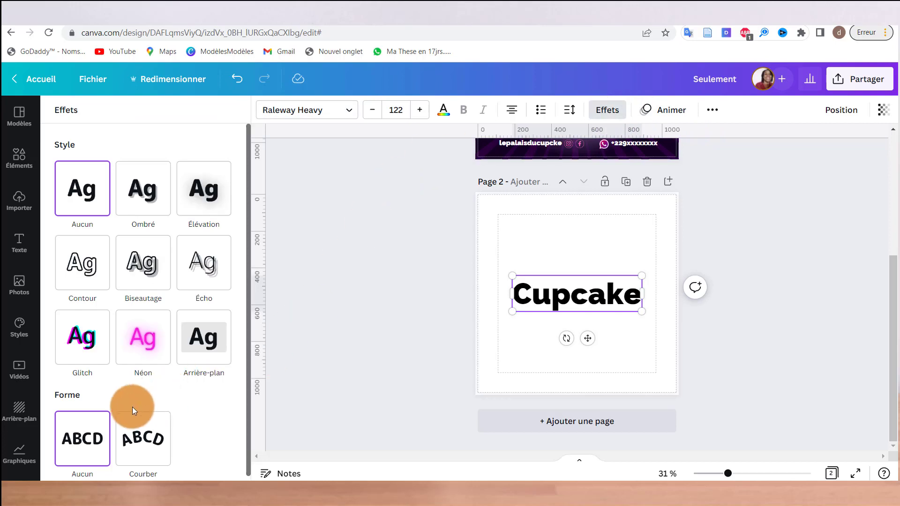
click(147, 442)
scroll(146, 436, down, 1)
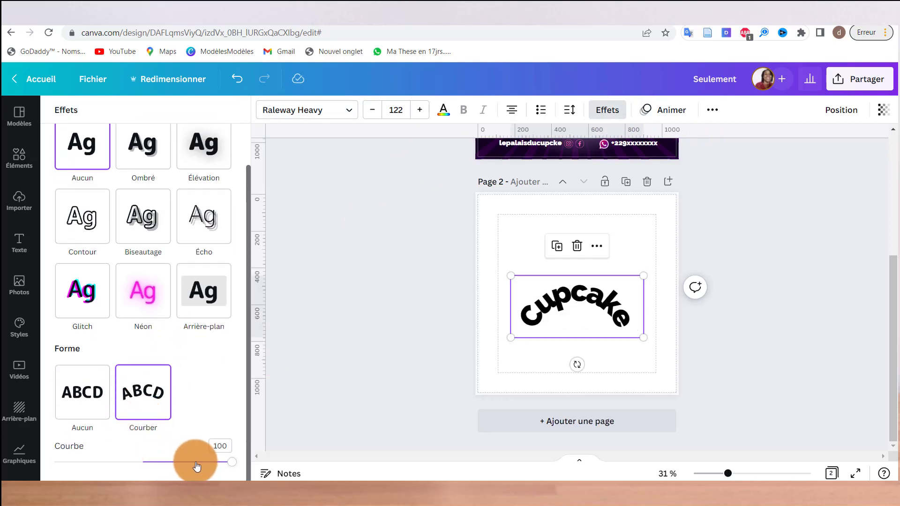
drag(219, 466, 205, 465)
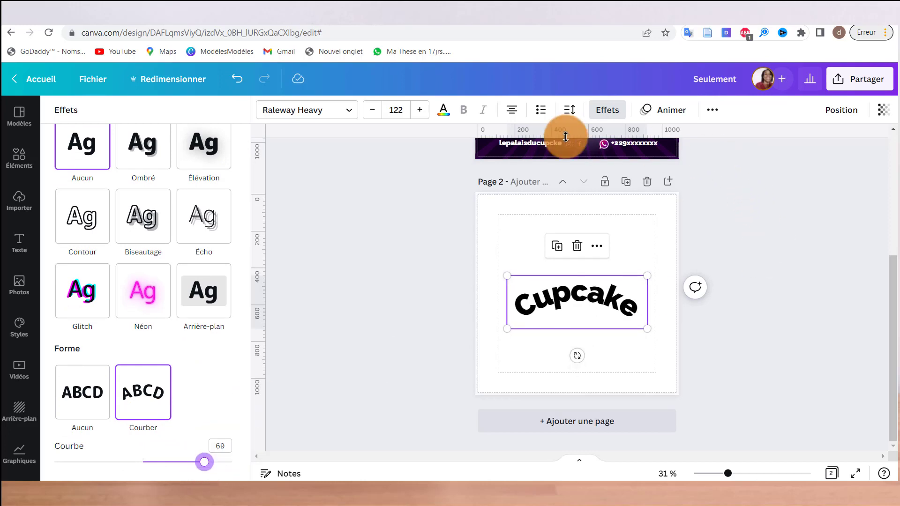
click(569, 112)
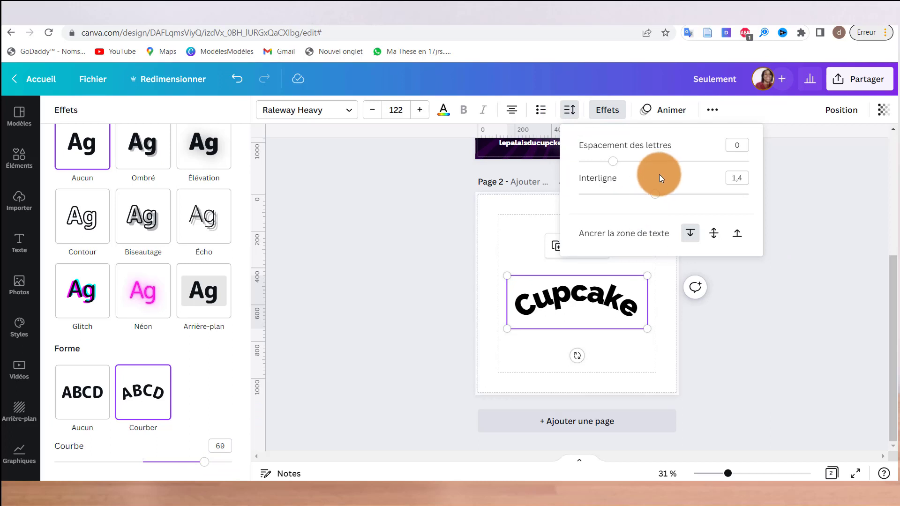
drag(633, 162, 620, 164)
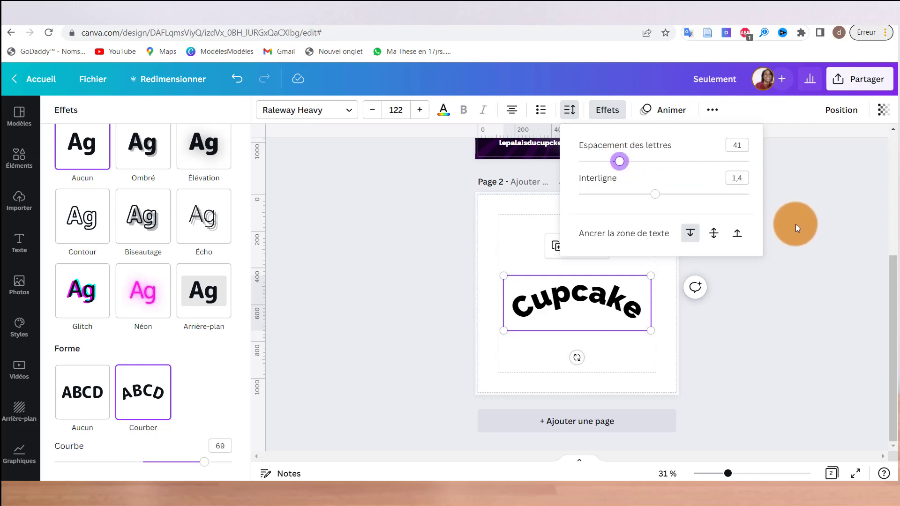
click(841, 179)
Recolour the curved "Cupcake" text white and set the page 2 background to black.
click(544, 302)
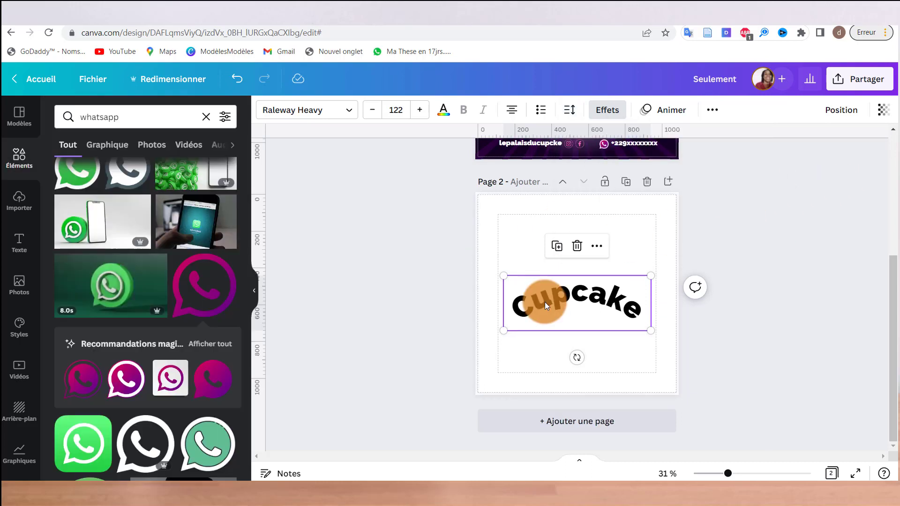
click(443, 111)
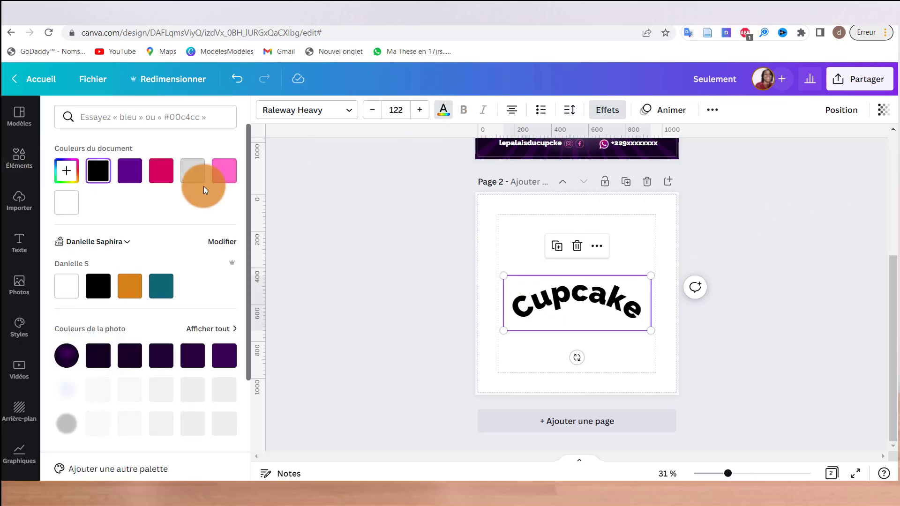
click(67, 286)
click(500, 223)
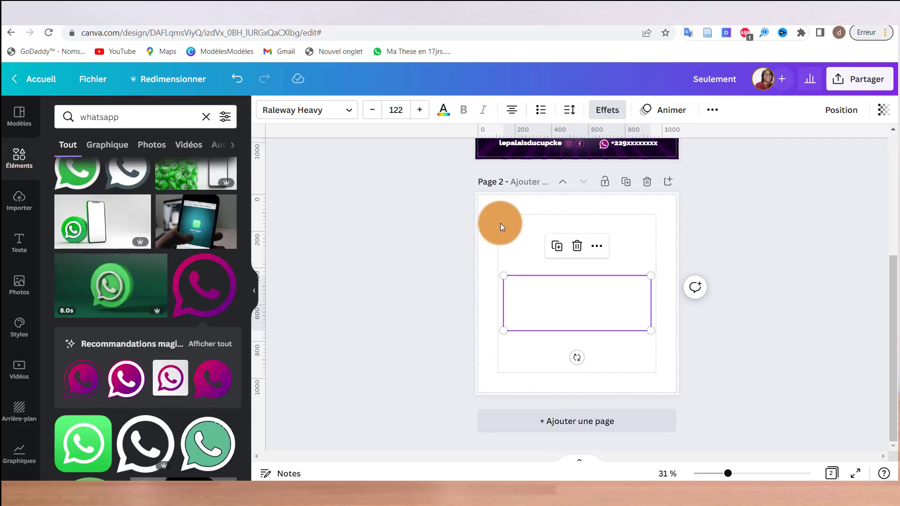
click(267, 114)
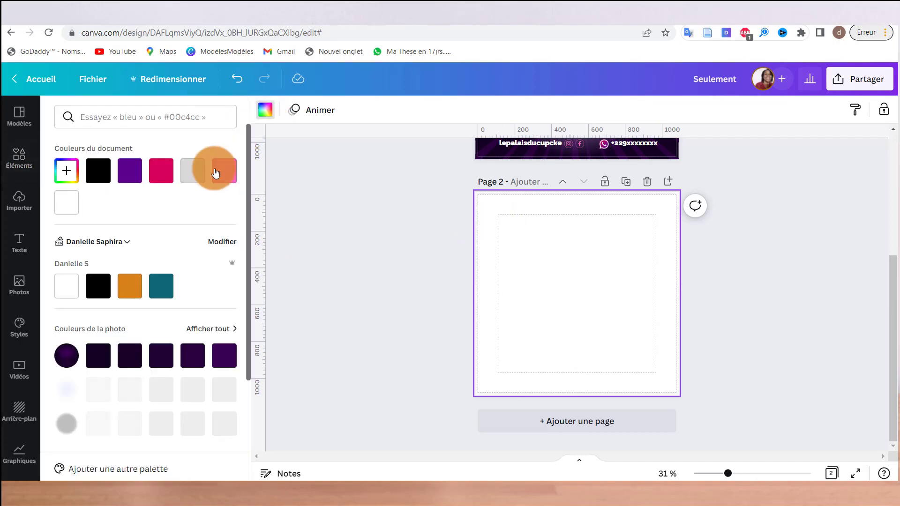
click(93, 171)
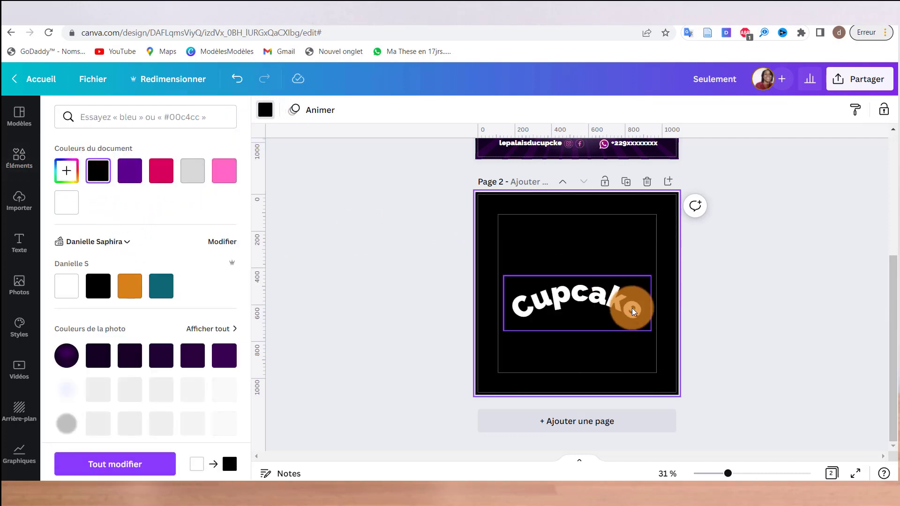
Duplicate the curved "Cupcake" text, recolour the copy dark purple and send it behind the white text with a slight downward offset.
click(560, 296)
click(556, 245)
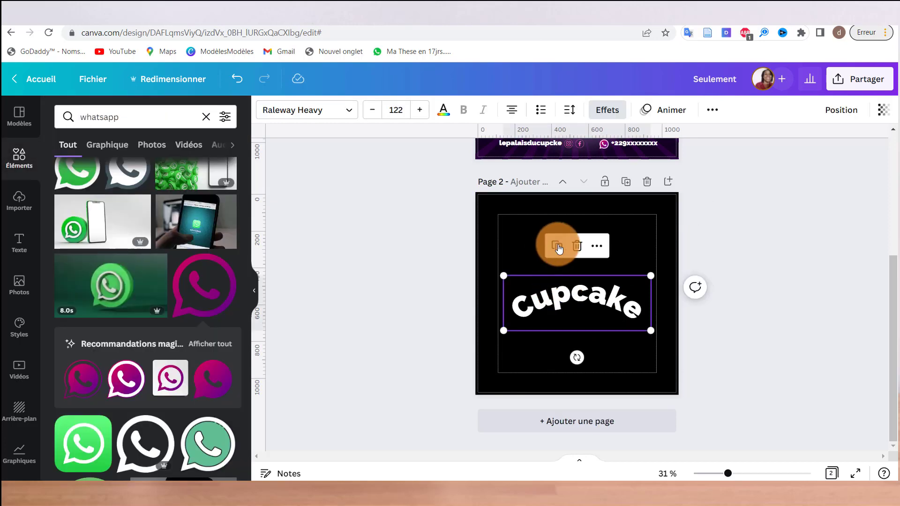
click(443, 111)
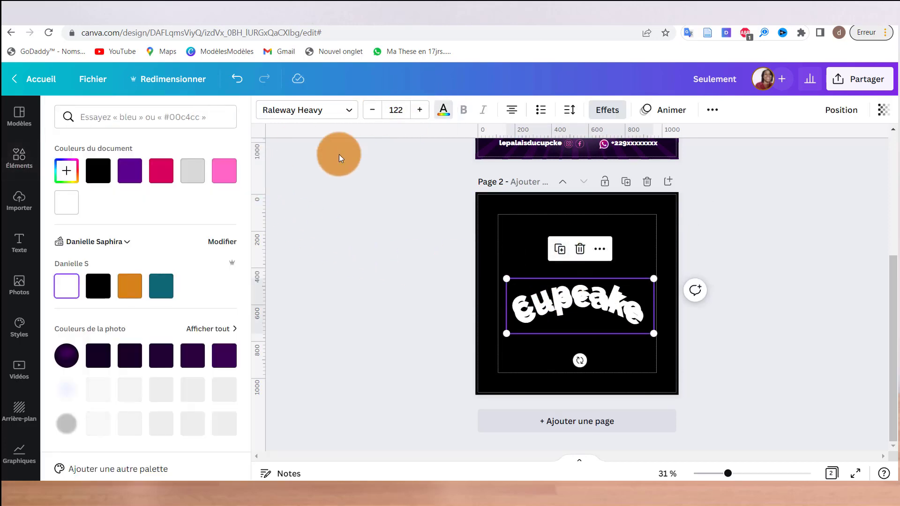
click(220, 359)
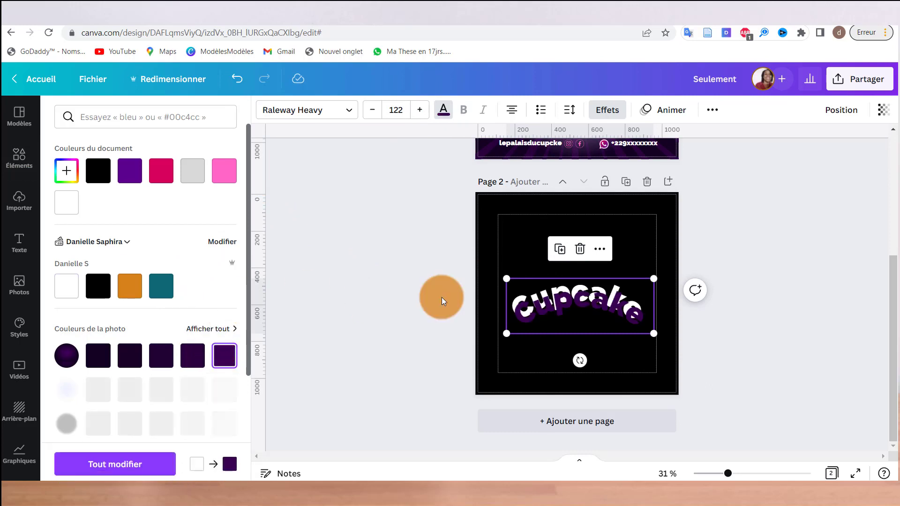
drag(574, 301, 571, 296)
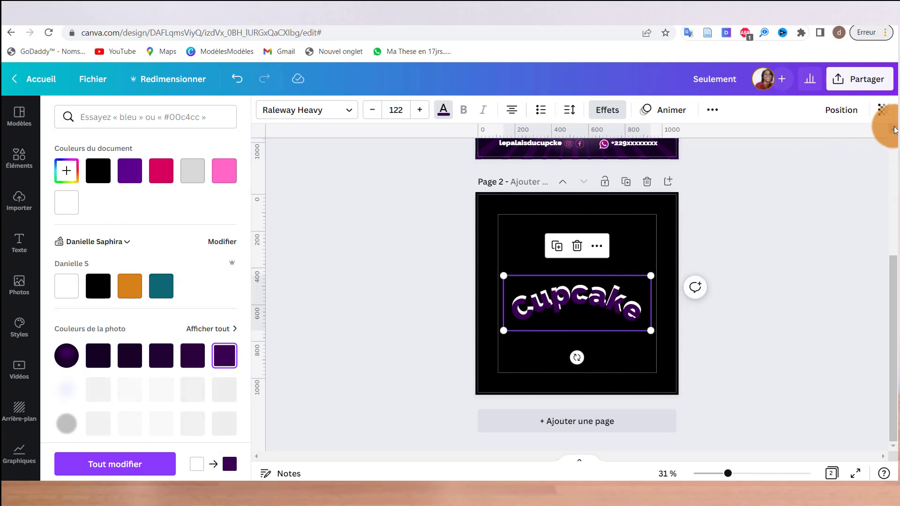
click(835, 114)
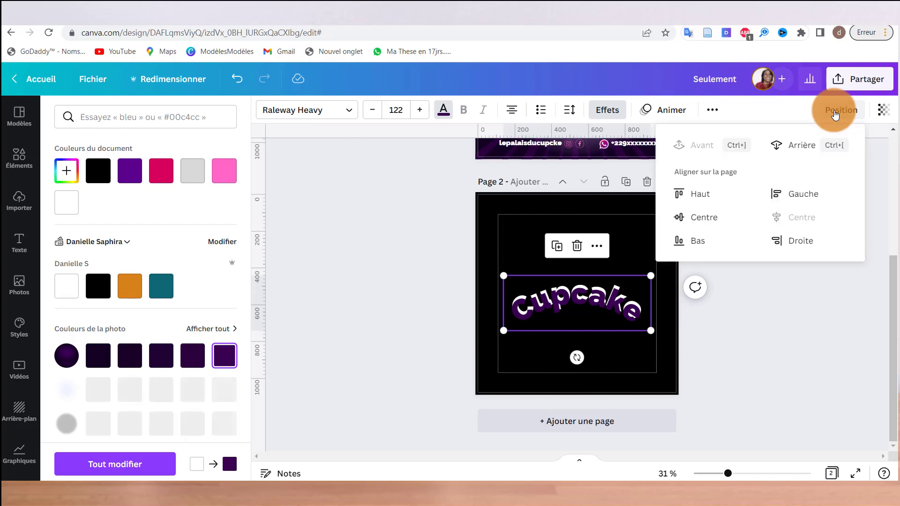
click(793, 149)
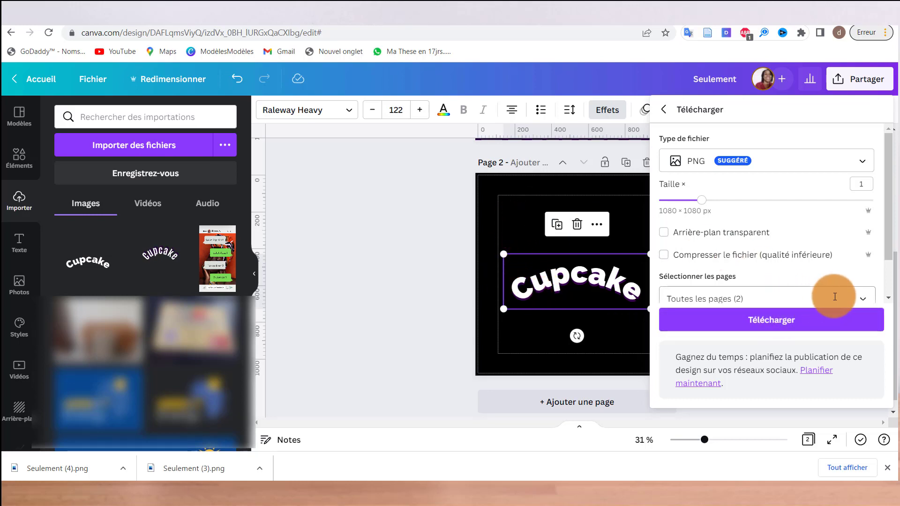
Download only page 2 as a PNG with a transparent background.
click(864, 300)
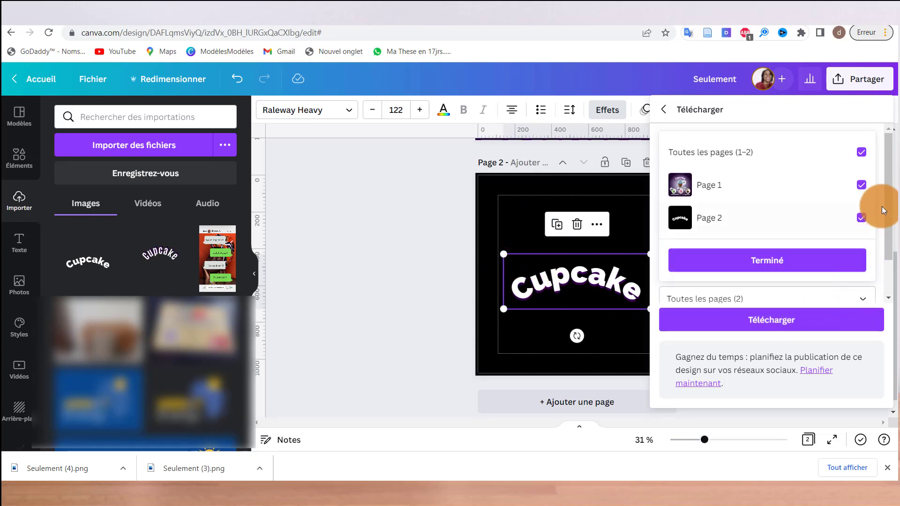
click(861, 152)
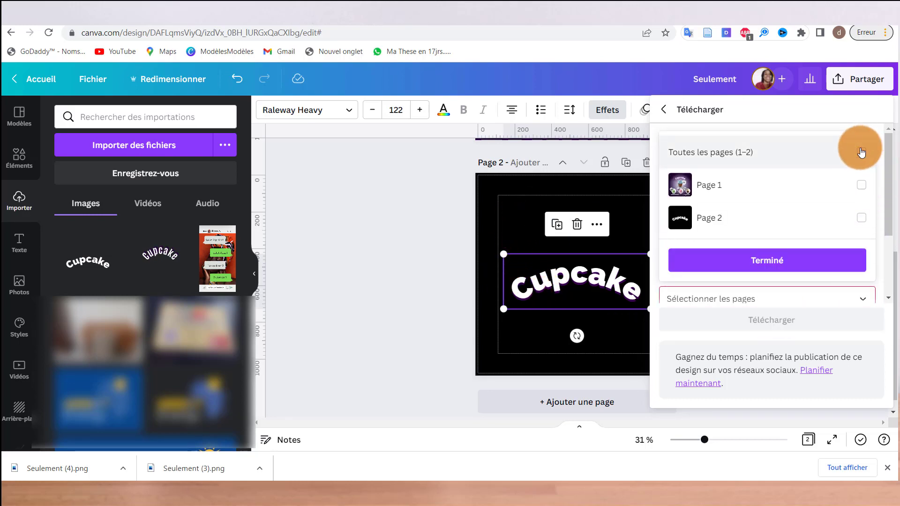
click(861, 217)
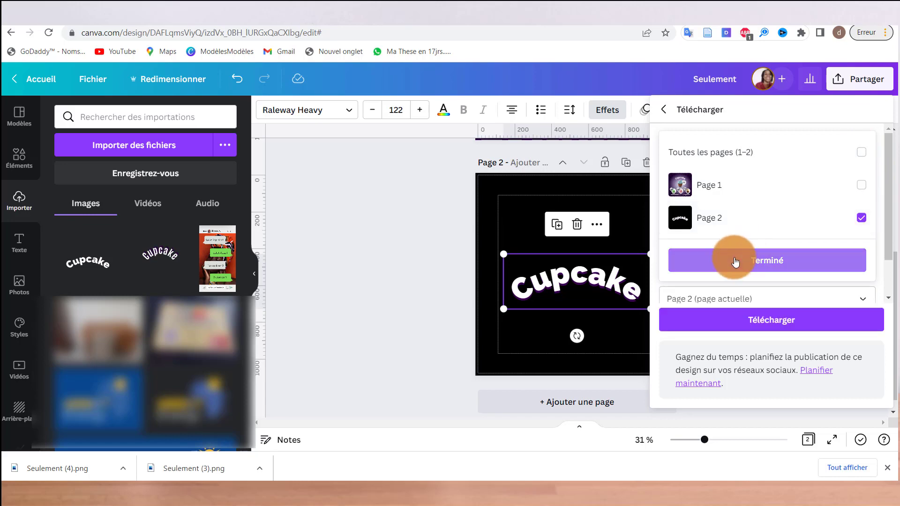
click(735, 262)
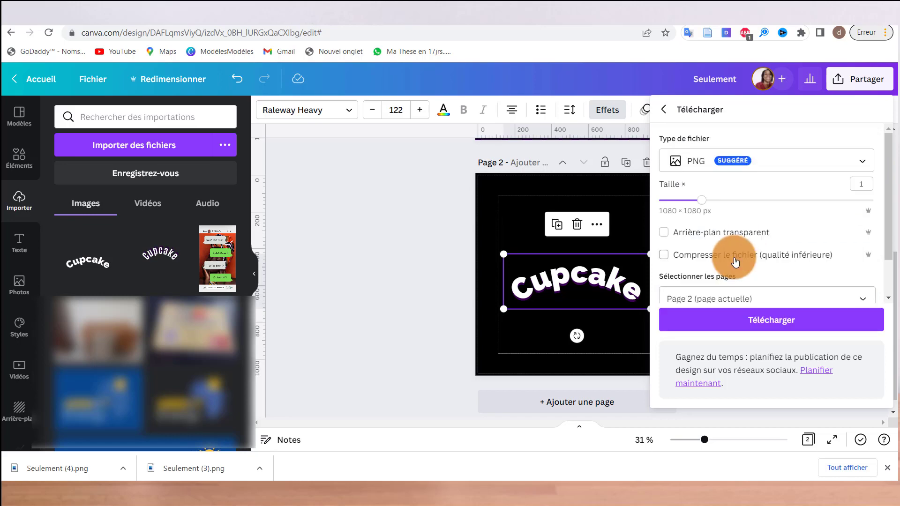
click(665, 233)
click(755, 317)
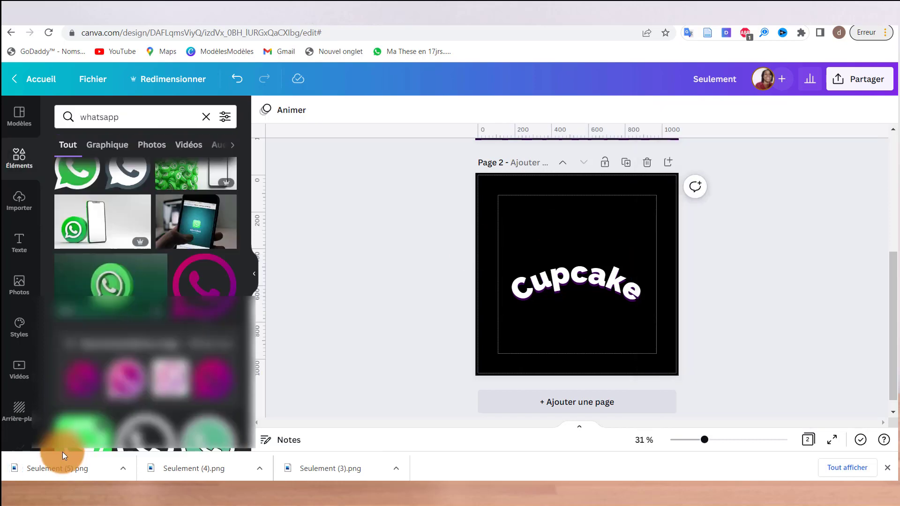
Upload Seulement (5).png and add this "Cupcake" title image to page 1.
click(19, 201)
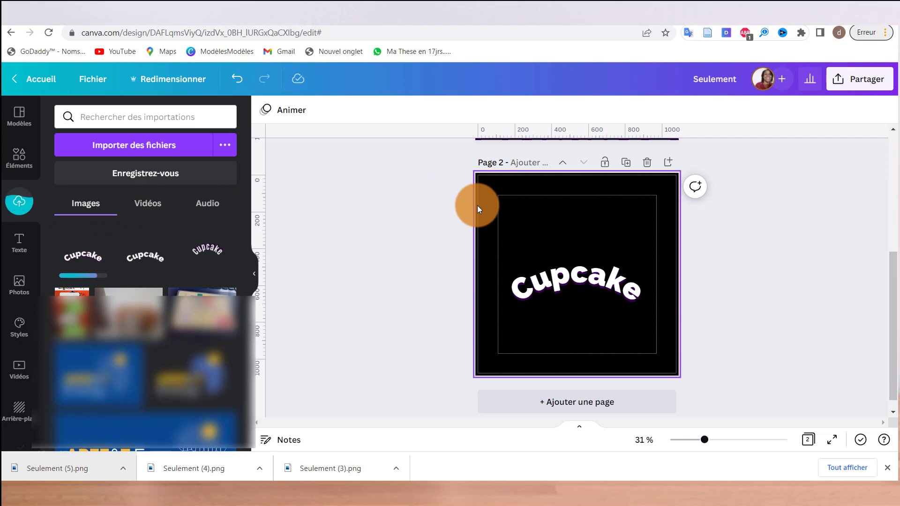
scroll(477, 205, up, 5)
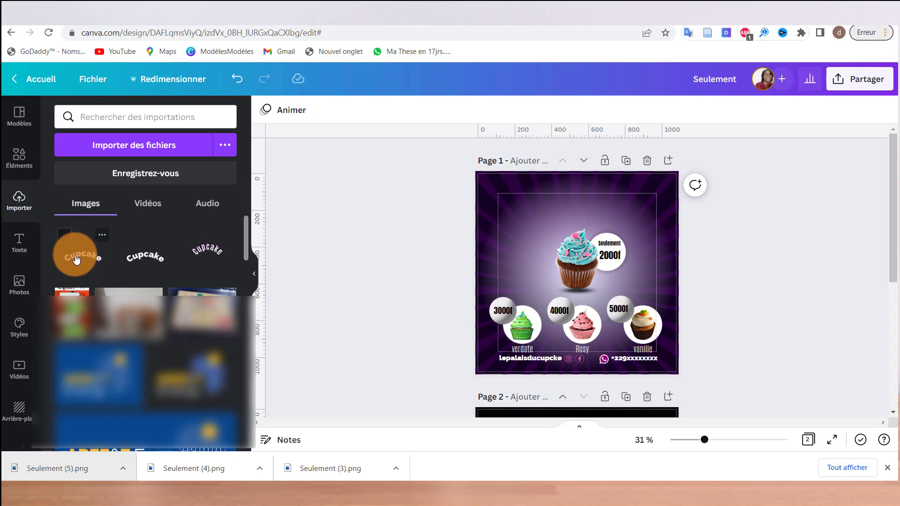
click(76, 259)
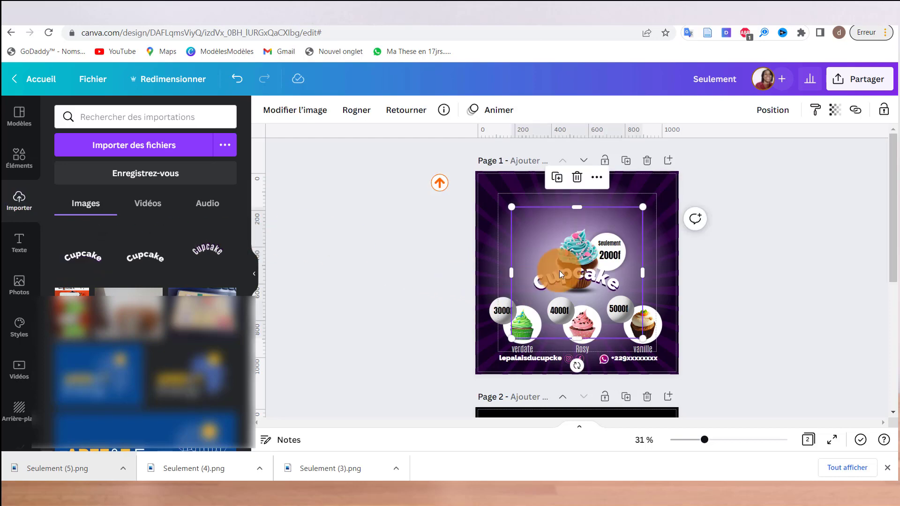
Move the "Cupcake" title image above the large blue cupcake and crop away its empty space above and below the lettering.
drag(573, 277, 576, 217)
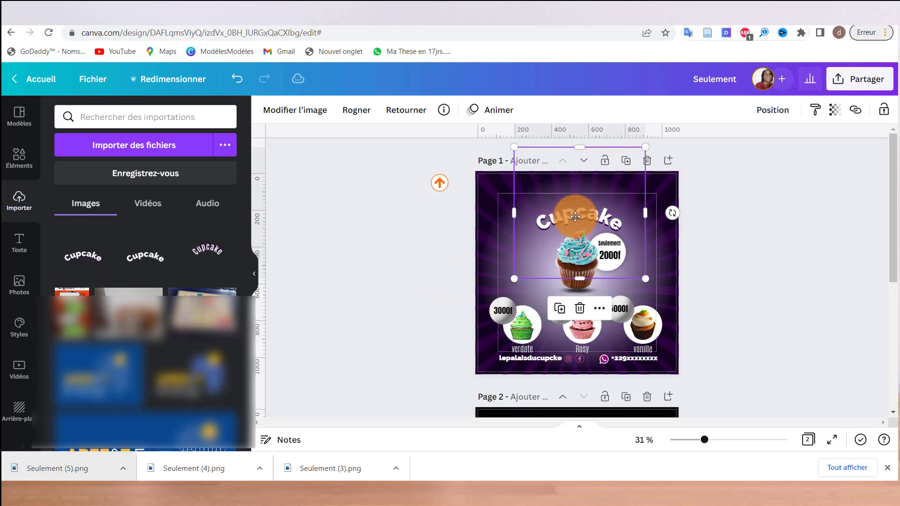
drag(577, 279, 581, 233)
drag(576, 148, 577, 214)
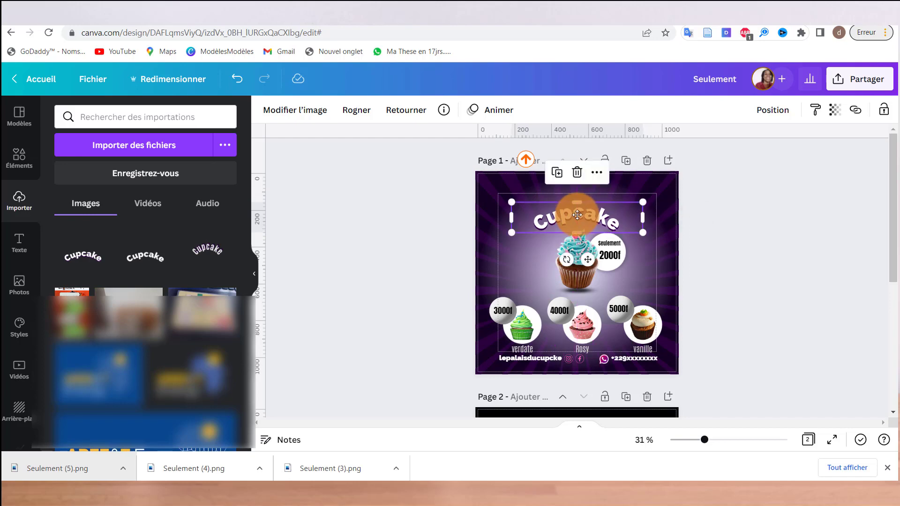
Add a new text reading "Le palais du" to page 1.
click(520, 185)
key(t)
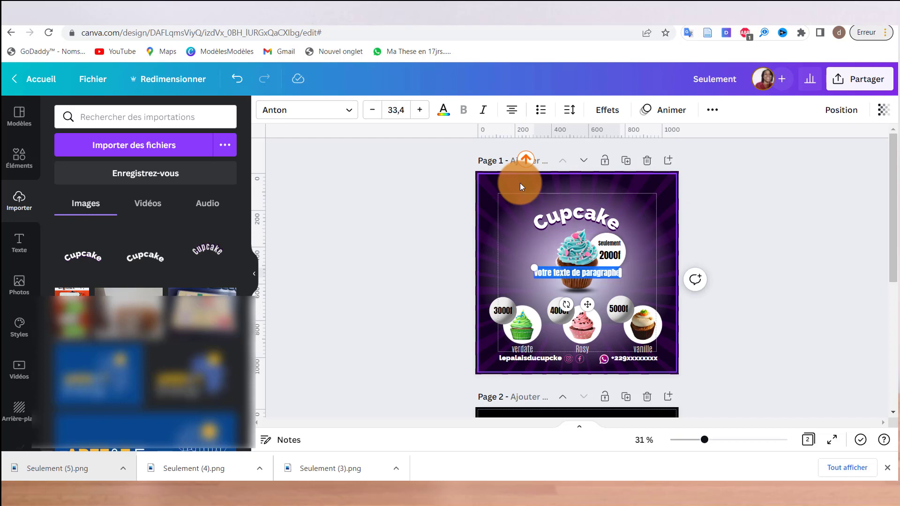
key(BackSpace)
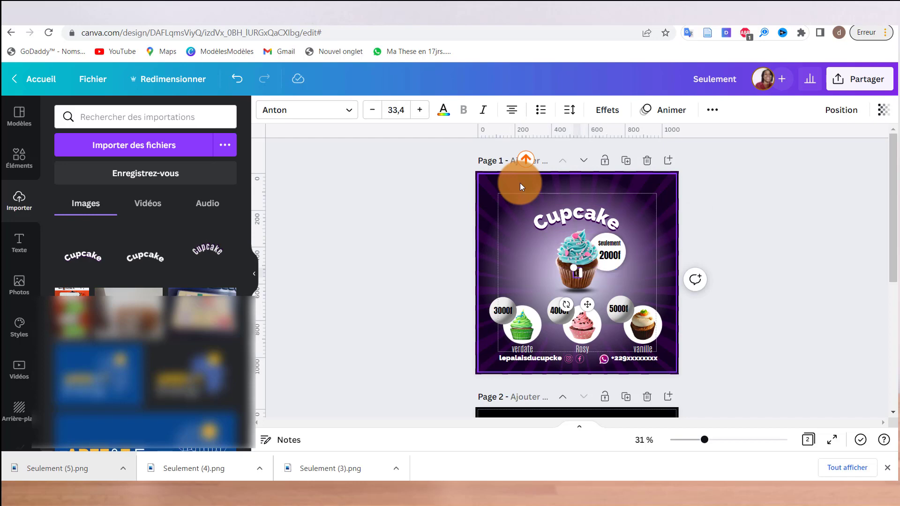
text(Le pala)
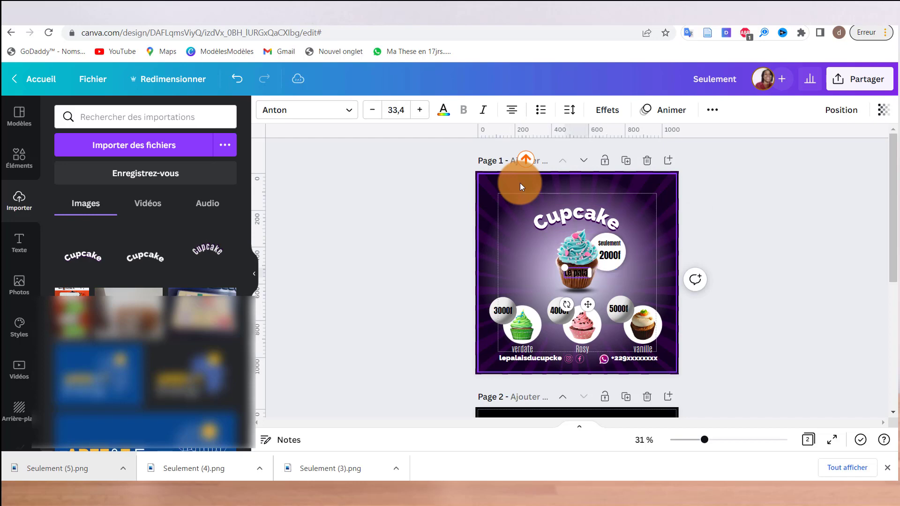
text(is du)
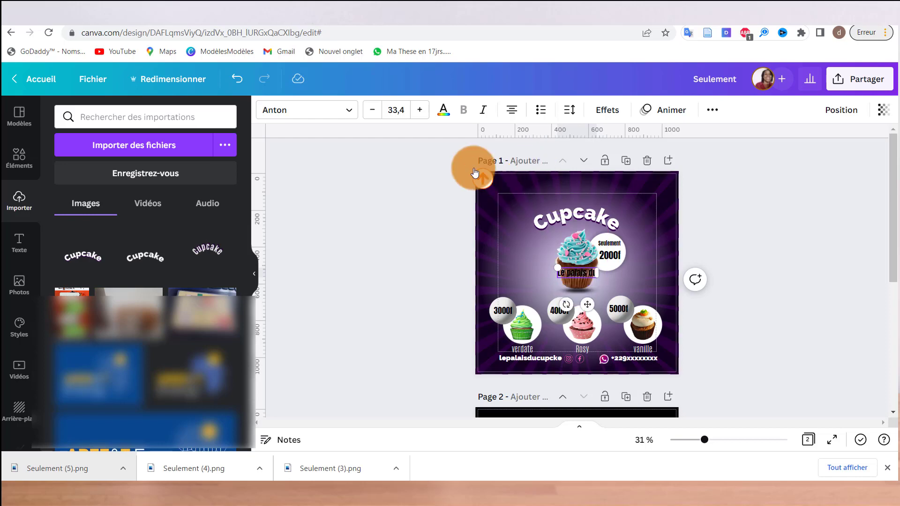
Format the "Le palais du" text in light pink Raleway Heavy and place it just above the "Cupcake" title.
click(351, 115)
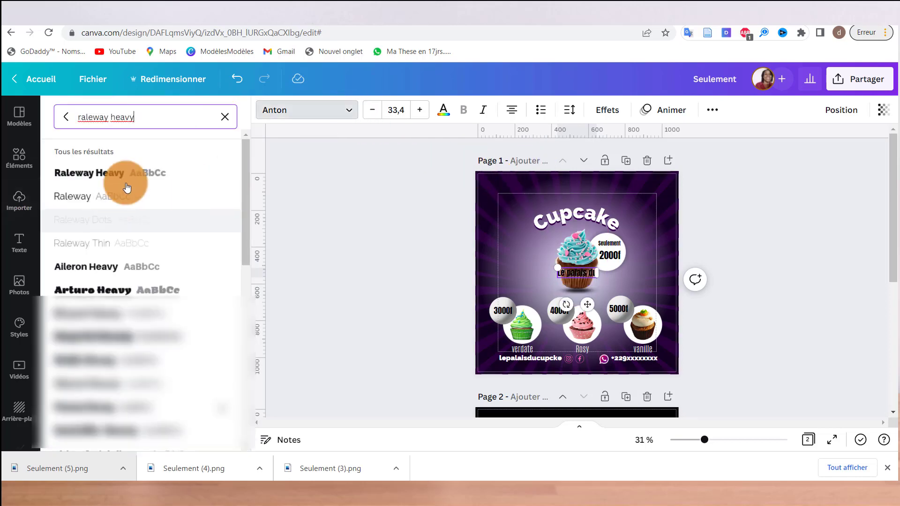
click(126, 175)
click(443, 111)
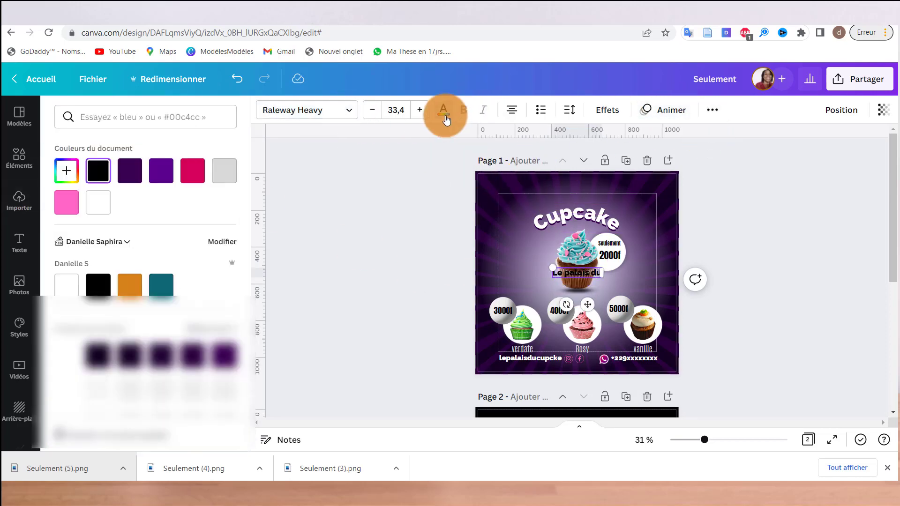
click(70, 204)
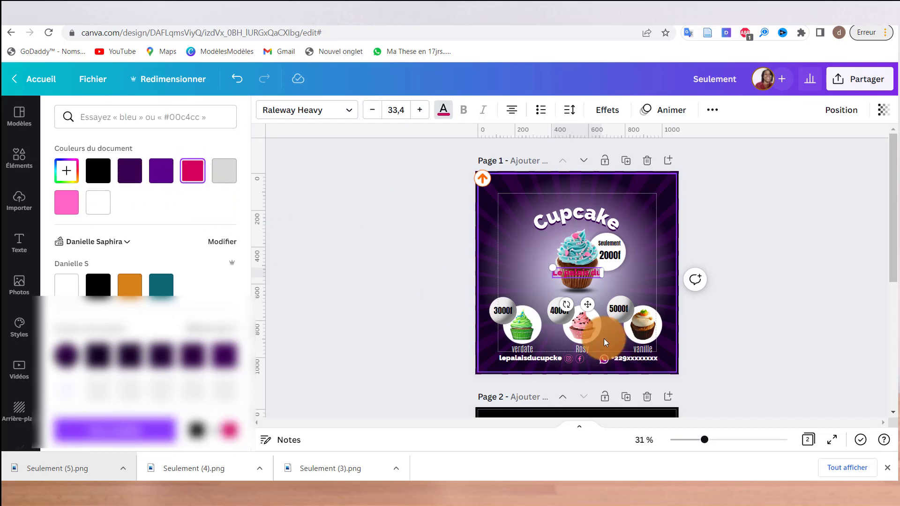
drag(587, 305, 584, 236)
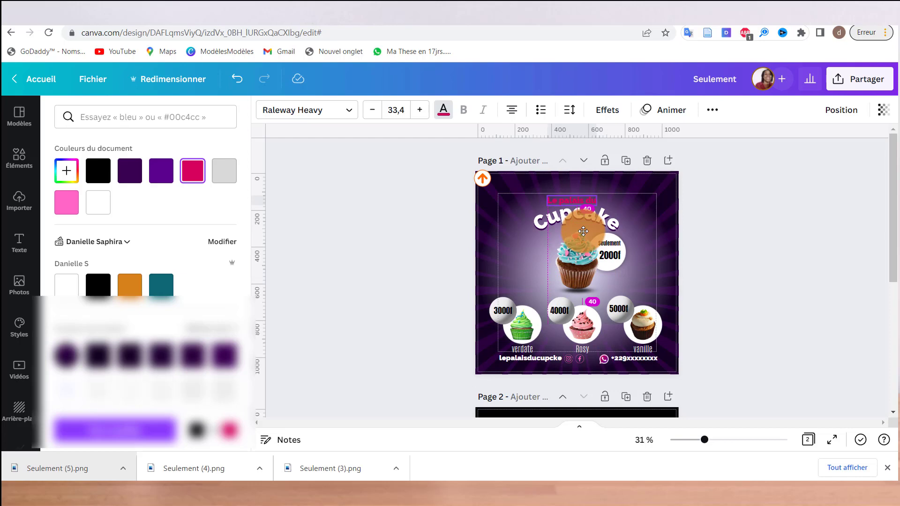
click(66, 202)
Enlarge the "Le palais du" text to size 44,4 and centre it above the "Cupcake" title.
click(414, 112)
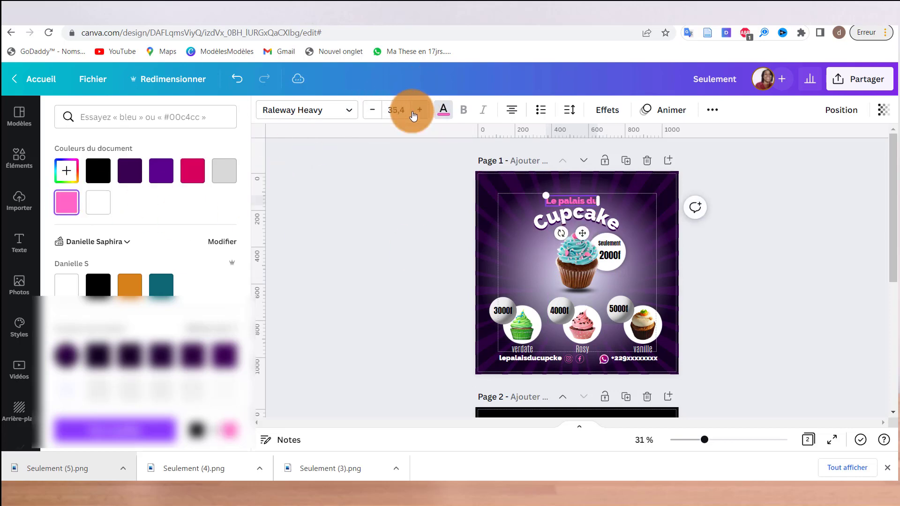
drag(583, 235, 587, 232)
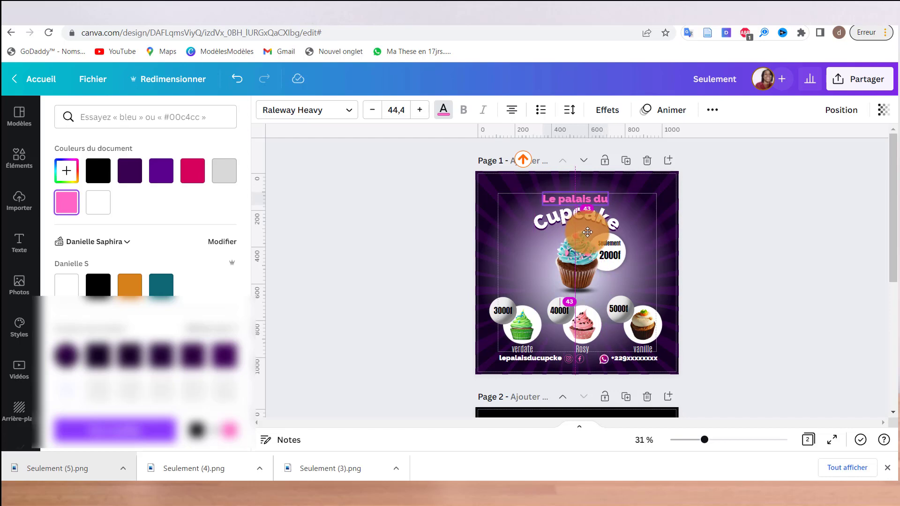
click(744, 205)
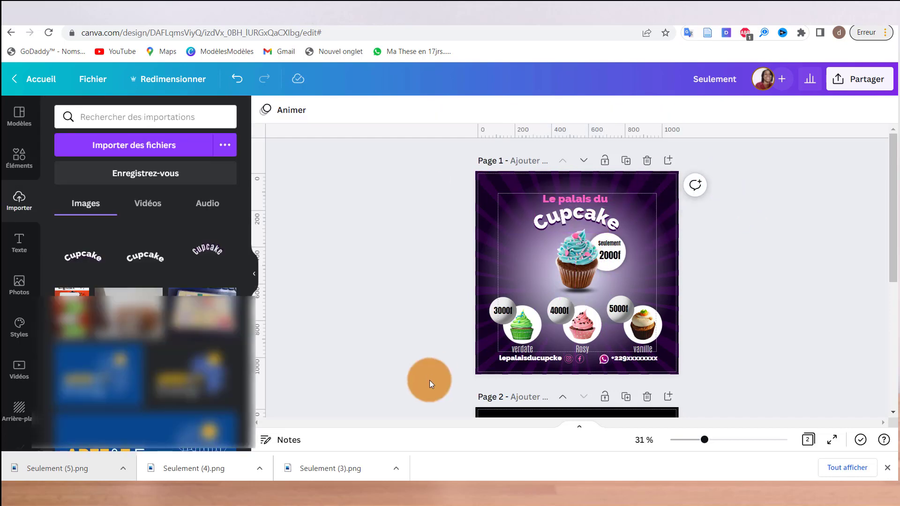
Try a grey colour on the "lepalaisducupcke" text and return it to white.
click(524, 362)
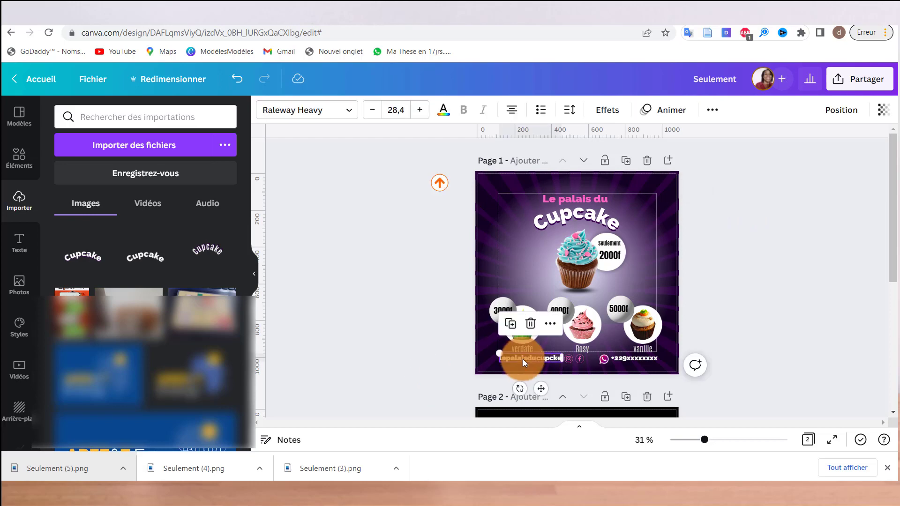
click(441, 110)
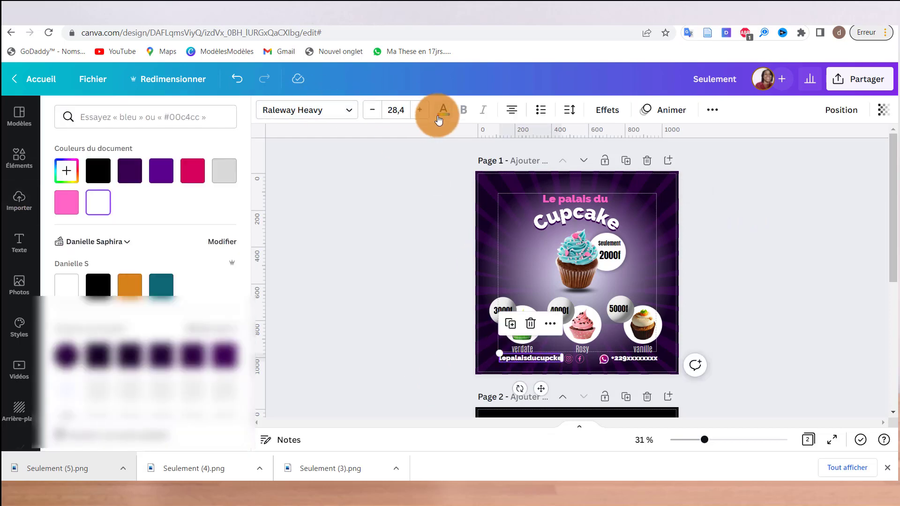
scroll(144, 261, down, 4)
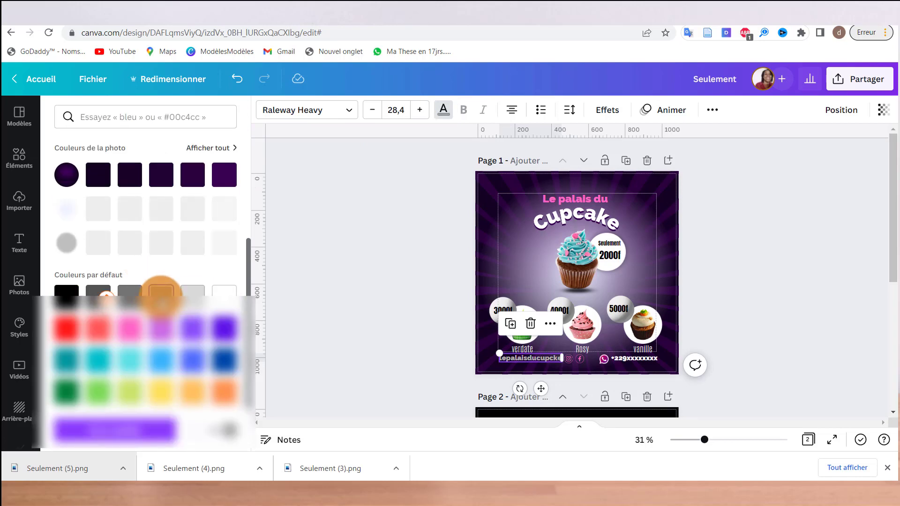
click(221, 291)
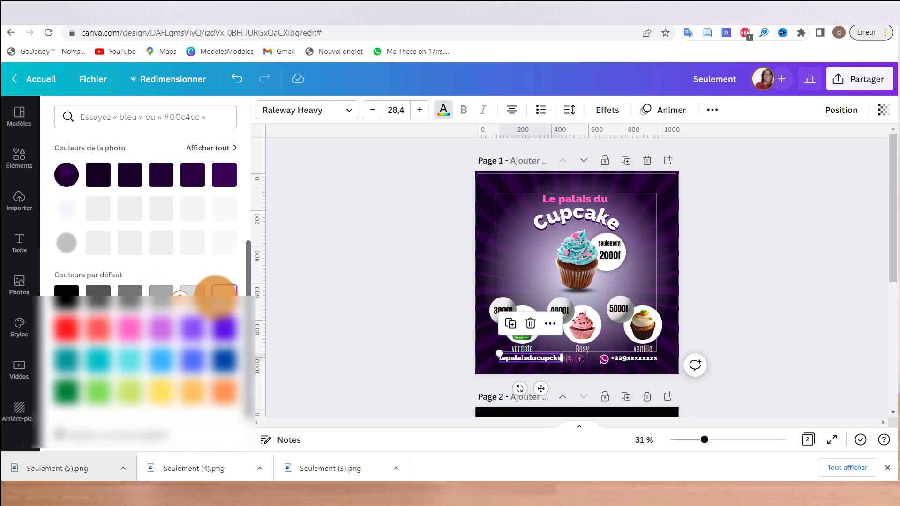
click(782, 278)
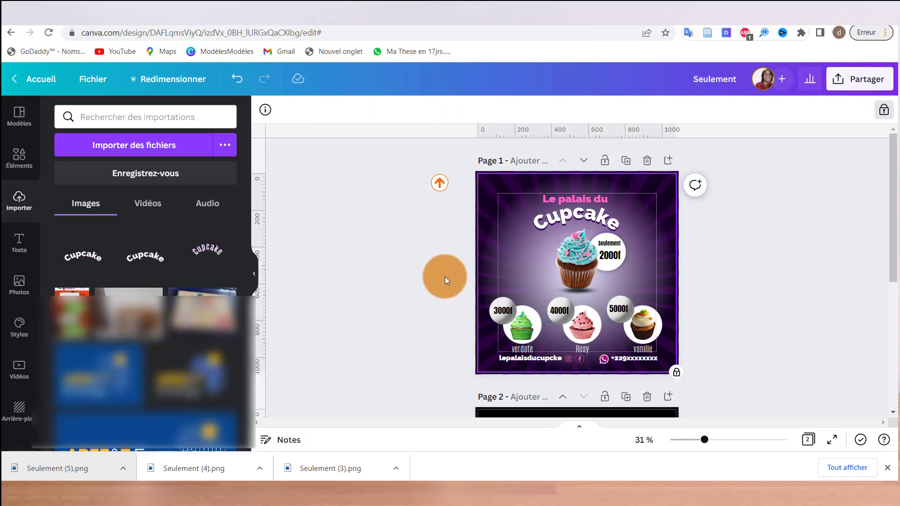
Select the three small cupcakes with their price badges and names and nudge them slightly upward together.
drag(443, 280, 546, 326)
drag(450, 307, 640, 349)
key(Up)
key(Up)
key(Up)
key(Up)
key(Up)
key(Up)
key(Up)
key(Up)
key(Up)
key(Up)
key(Up)
key(Up)
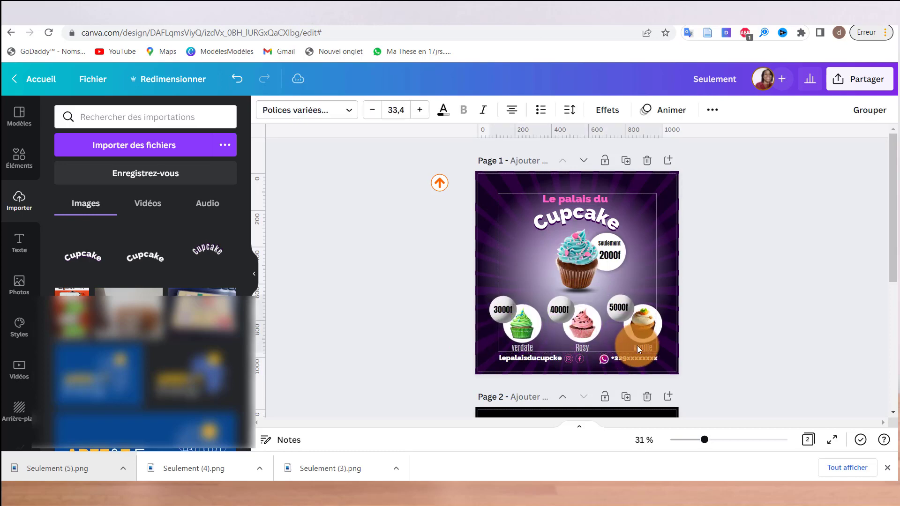
click(718, 302)
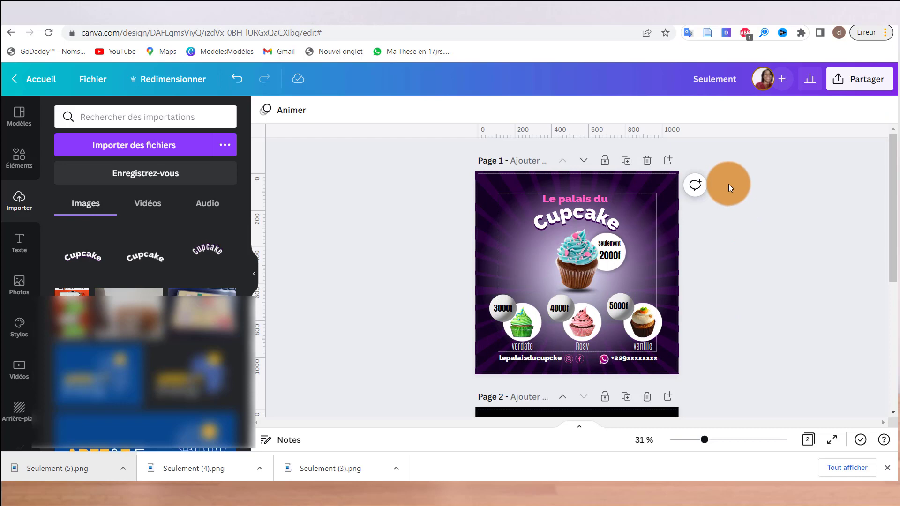
Search the elements for "bokey overlay" and add the golden bokeh light graphic to page 1.
click(20, 162)
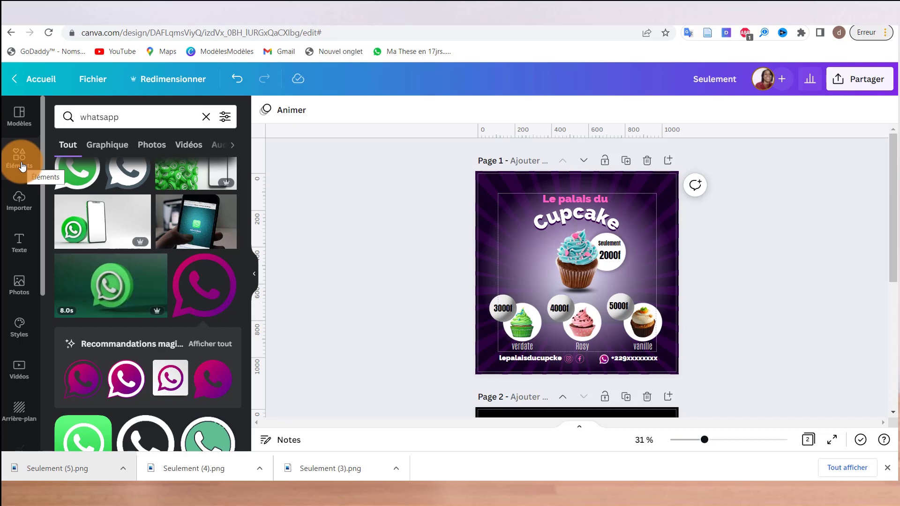
click(112, 117)
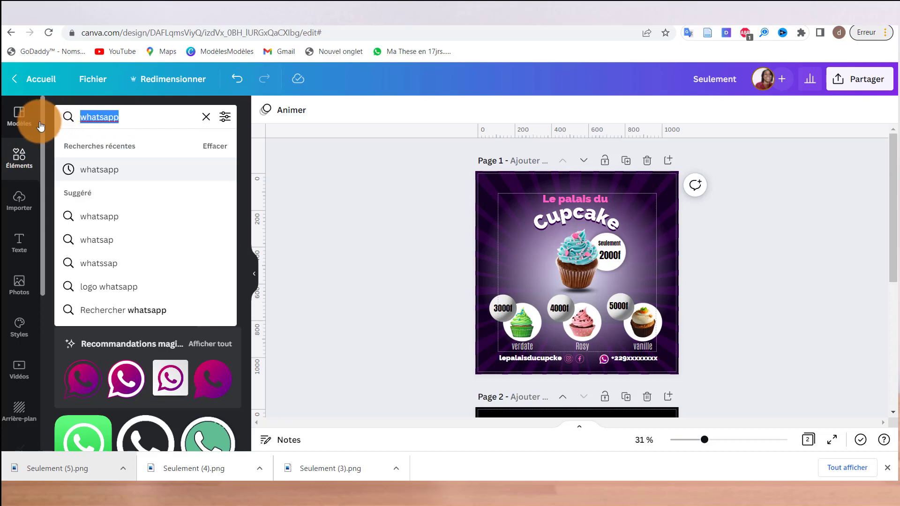
text(boke)
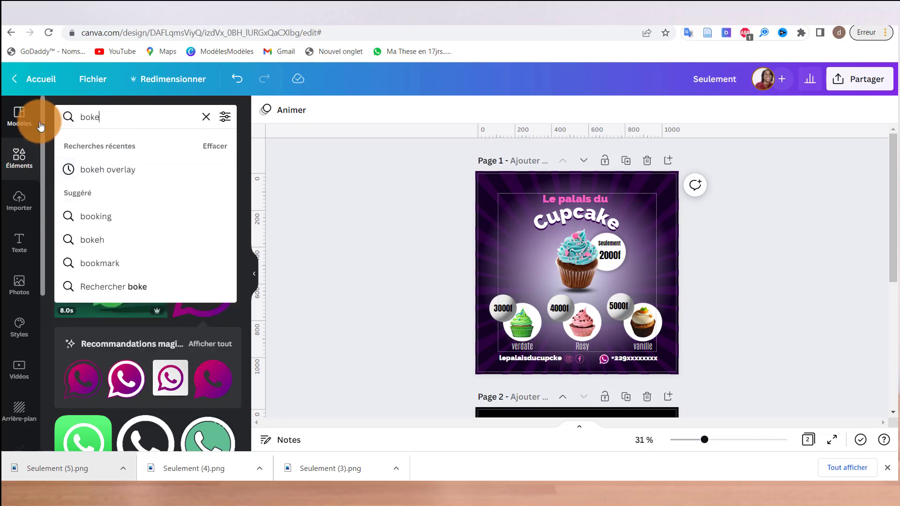
text(y ov)
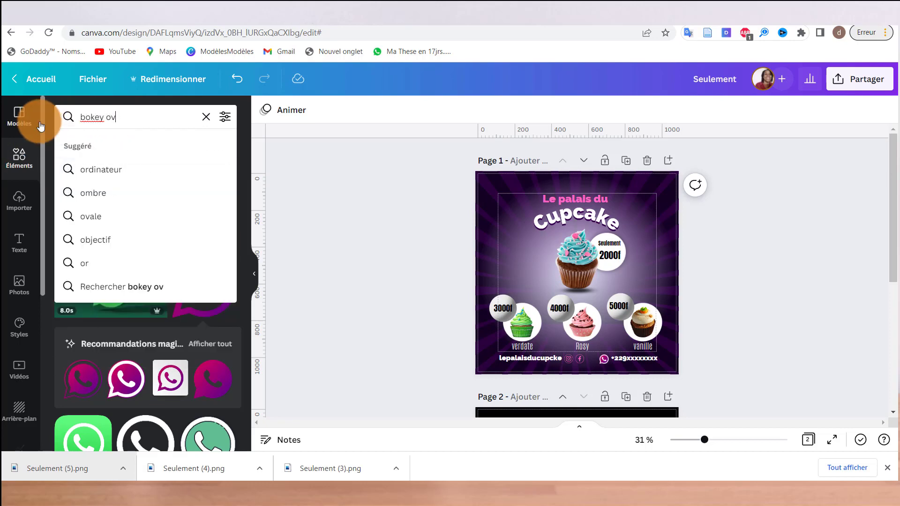
text(erlay)
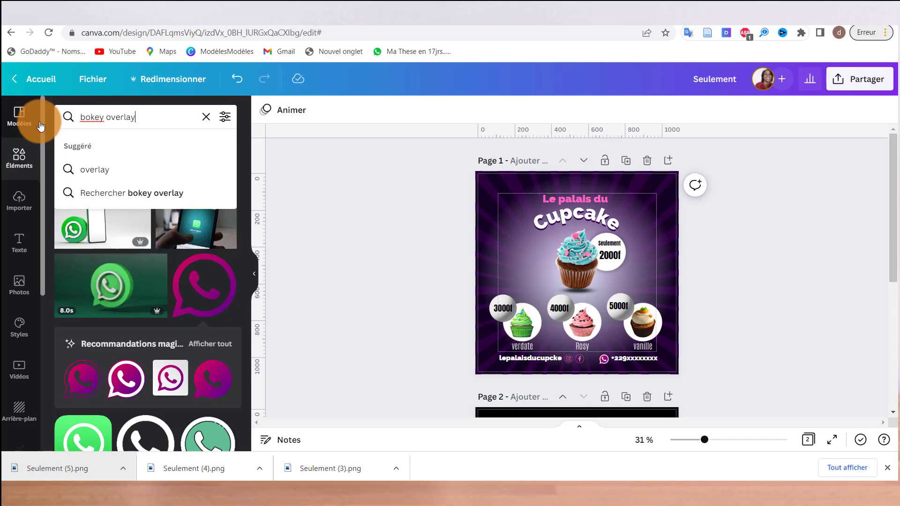
key(Return)
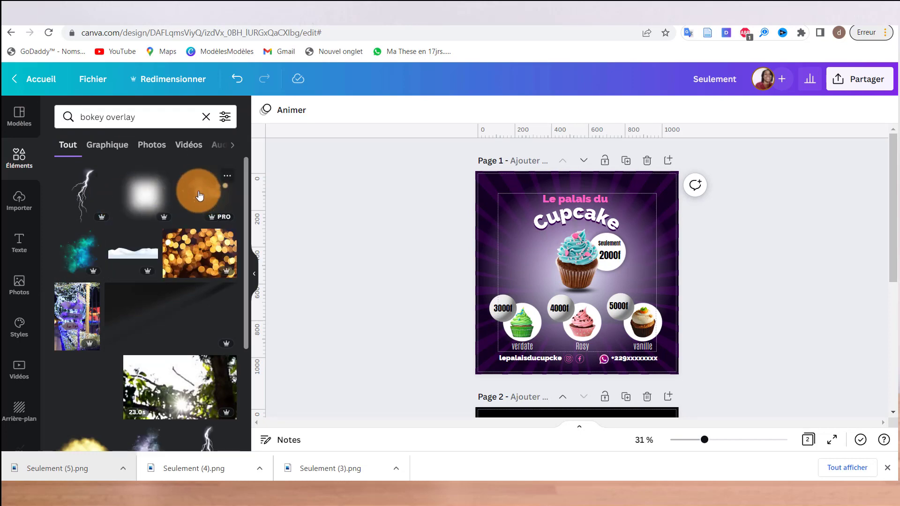
click(200, 196)
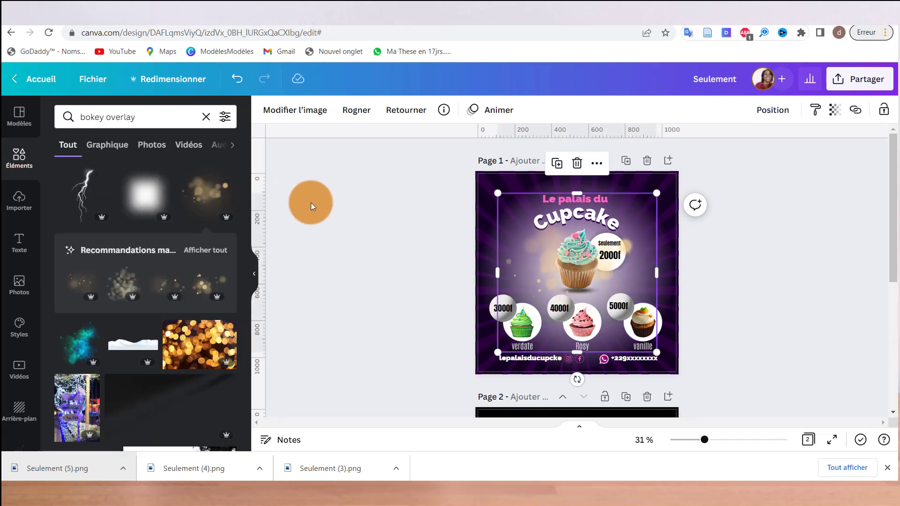
Replace the golden bokeh graphic on page 1 with a sparser golden bokeh variant from the full list of its recommendations.
click(203, 250)
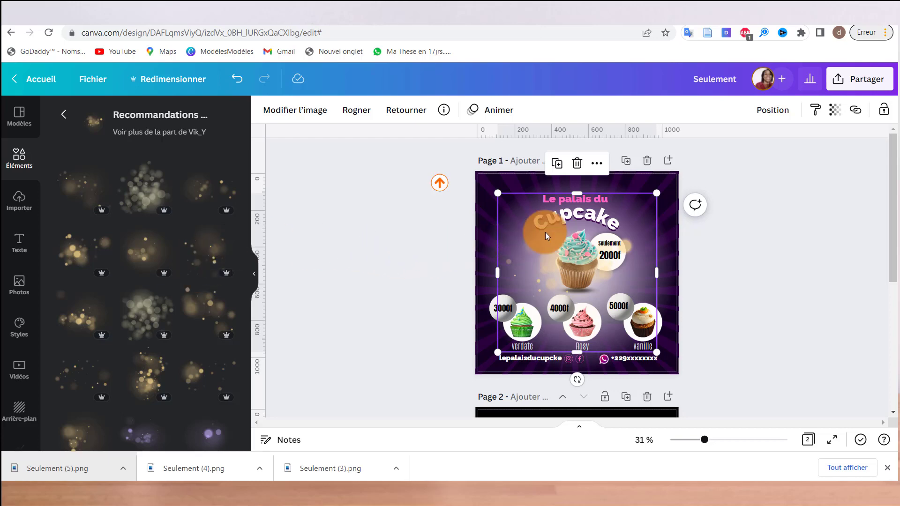
key(Delete)
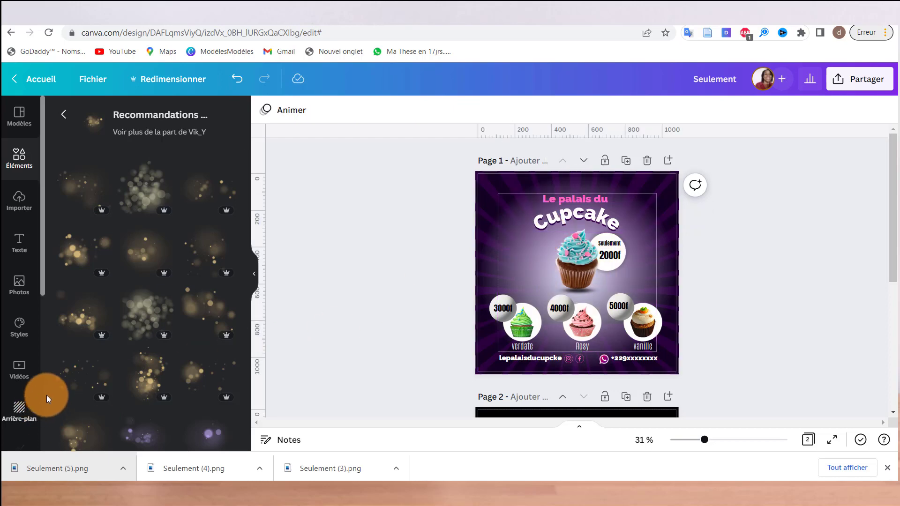
click(64, 374)
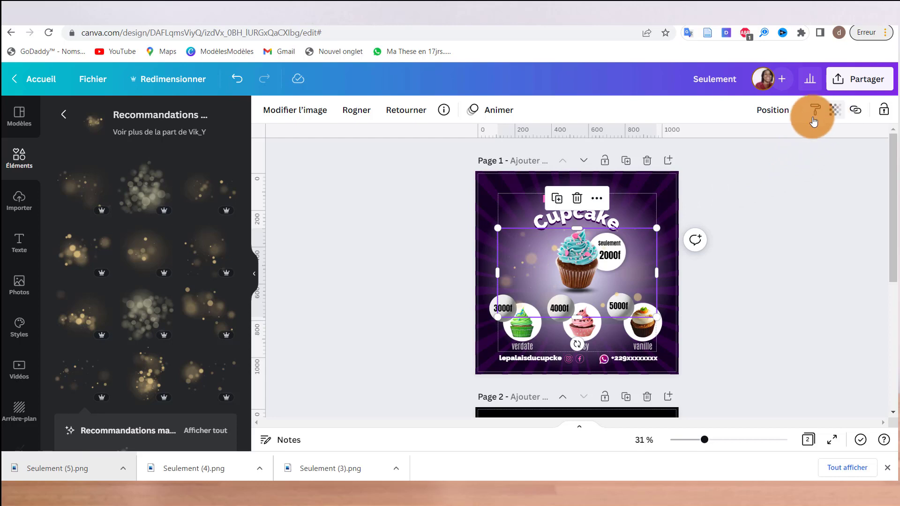
click(778, 111)
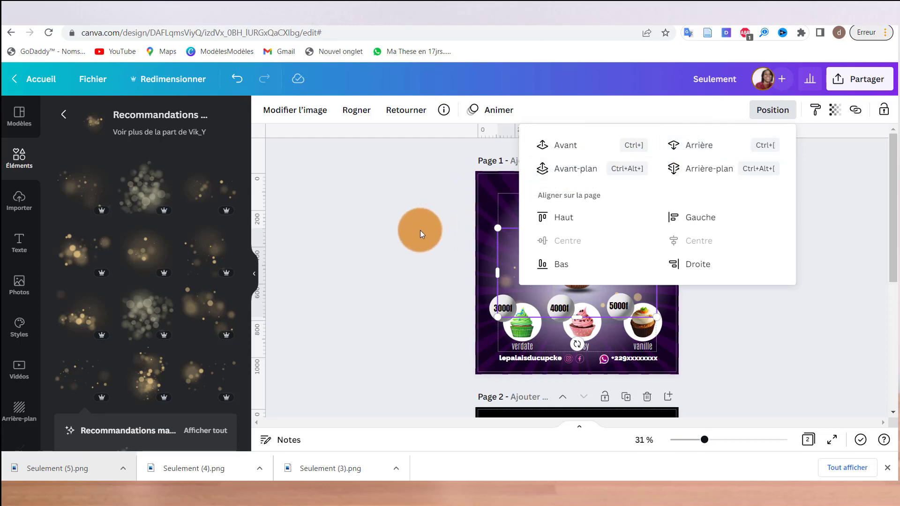
click(420, 230)
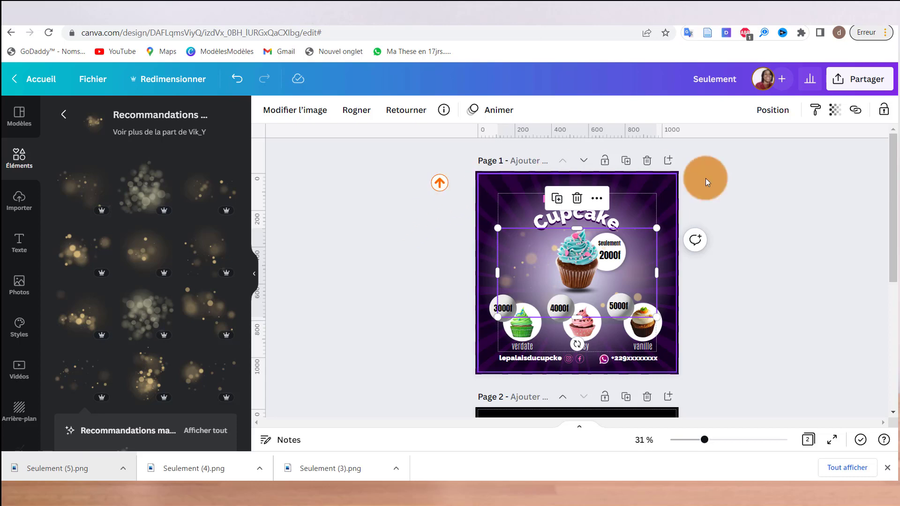
click(780, 236)
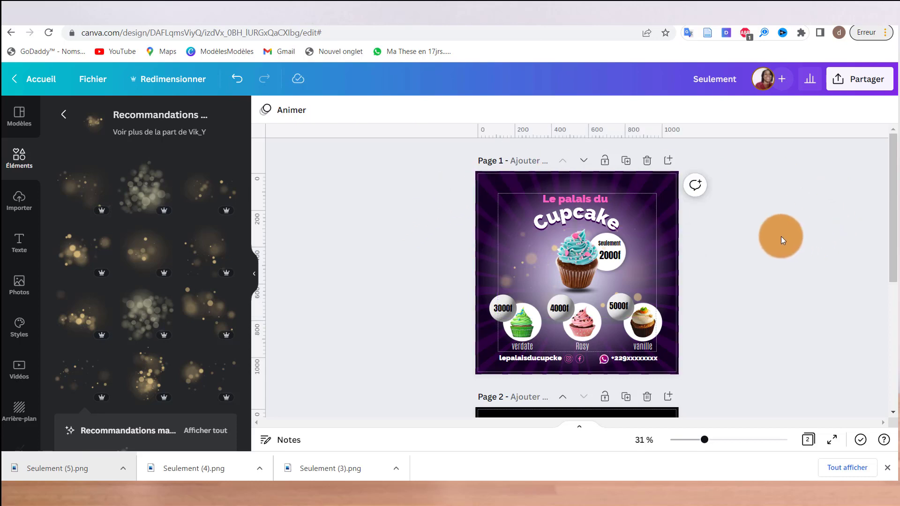